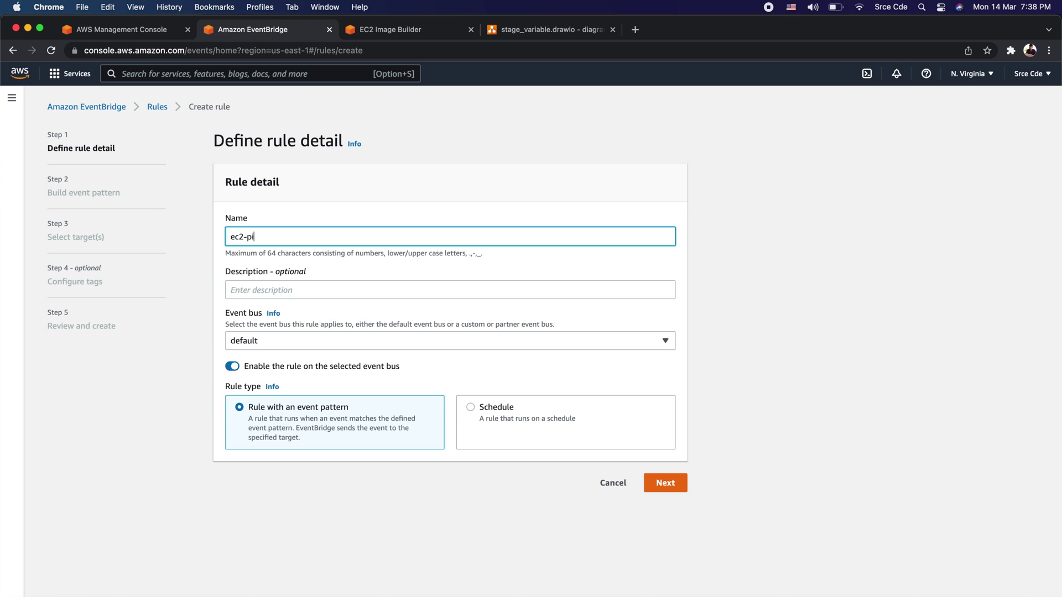
- Name the rule ec2-pipeline, keep it on the default event bus, and proceed to building the event pattern
type("ine")
left_click(349, 340)
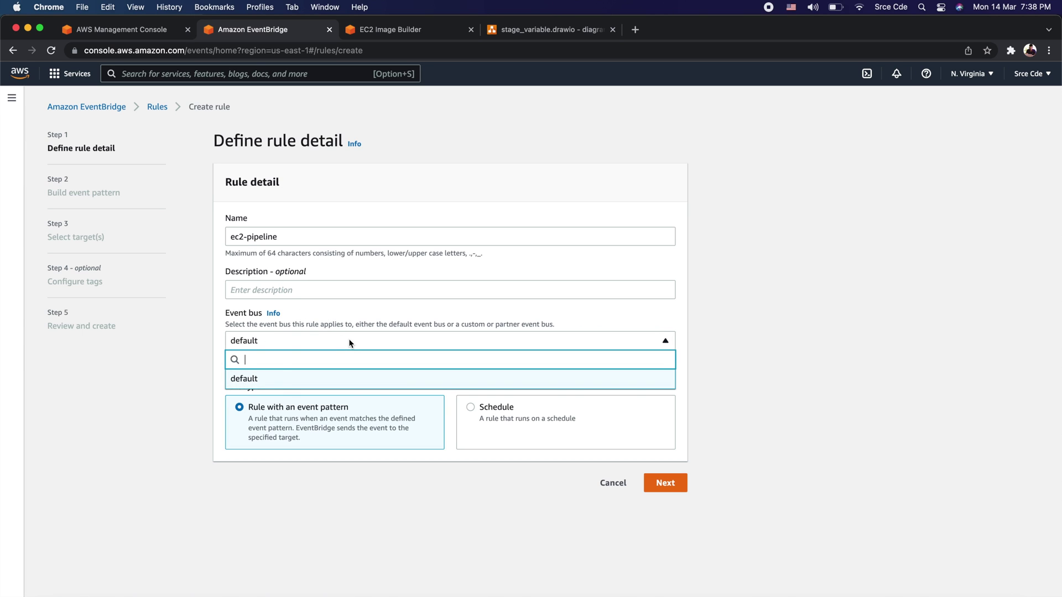
left_click(274, 380)
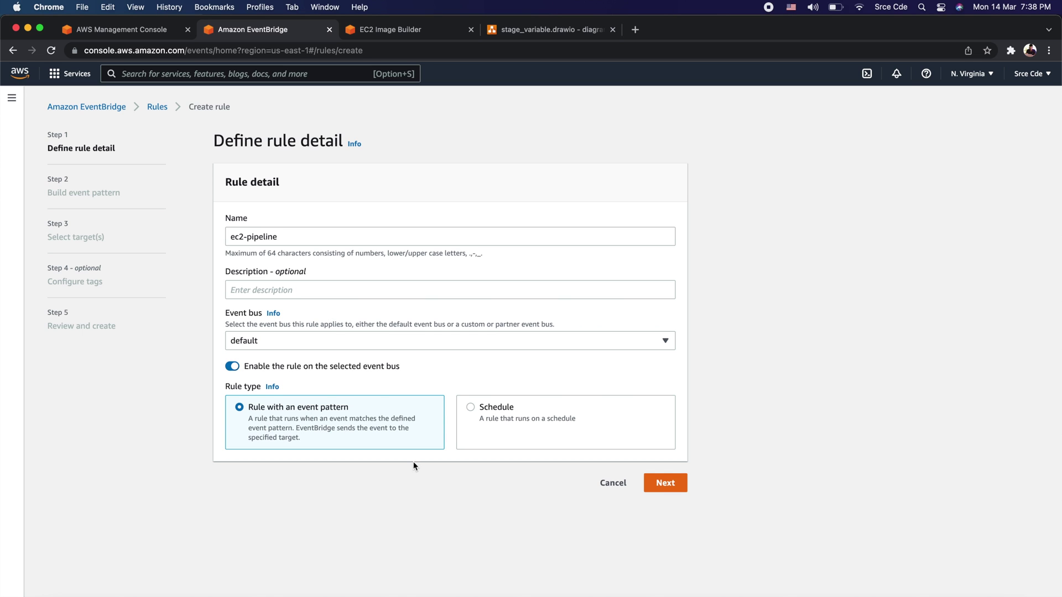
left_click(668, 484)
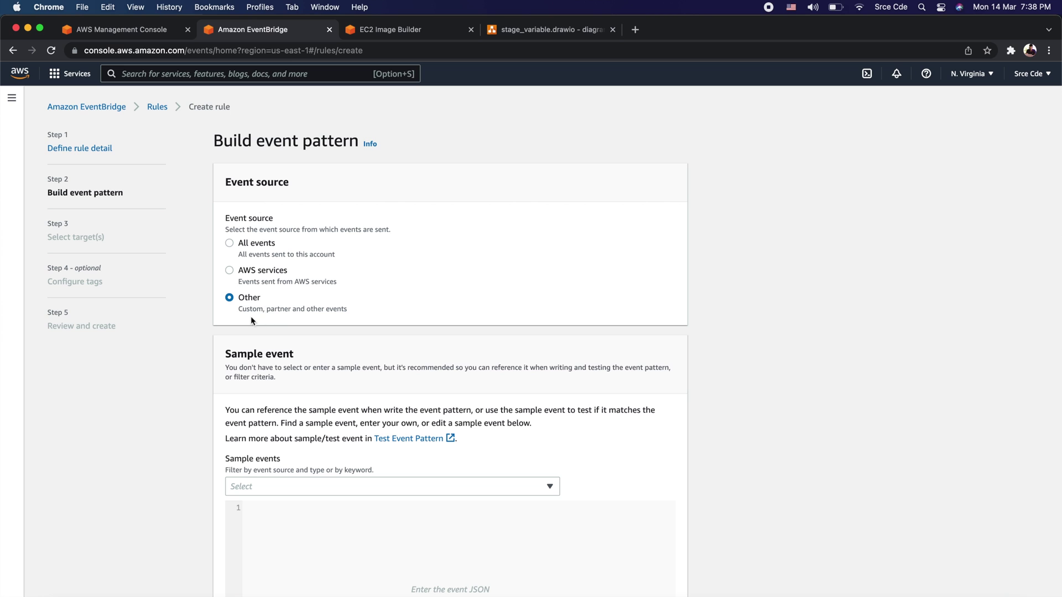
- Start a custom JSON event pattern with a "source" field set to ["com.srcecde.app"]
scroll(302, 351, "down", 5)
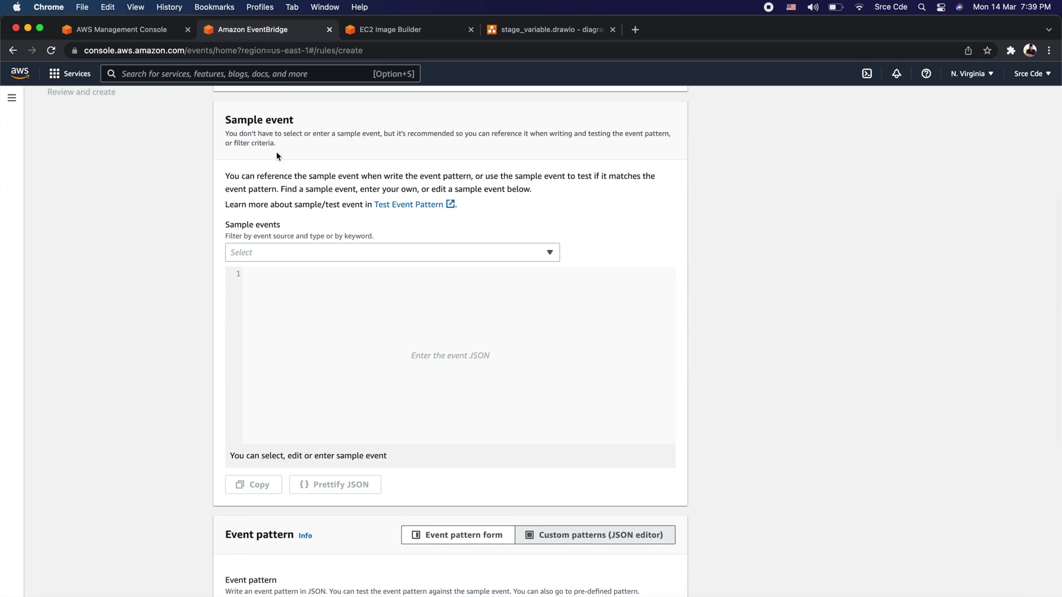
scroll(324, 362, "down", 7)
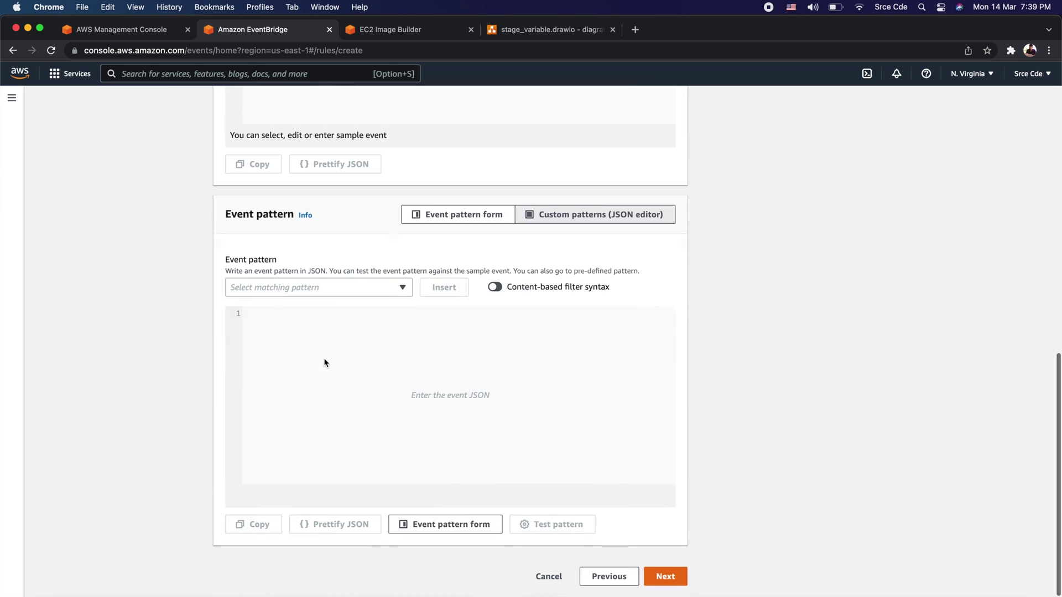
left_click(364, 348)
type("{}")
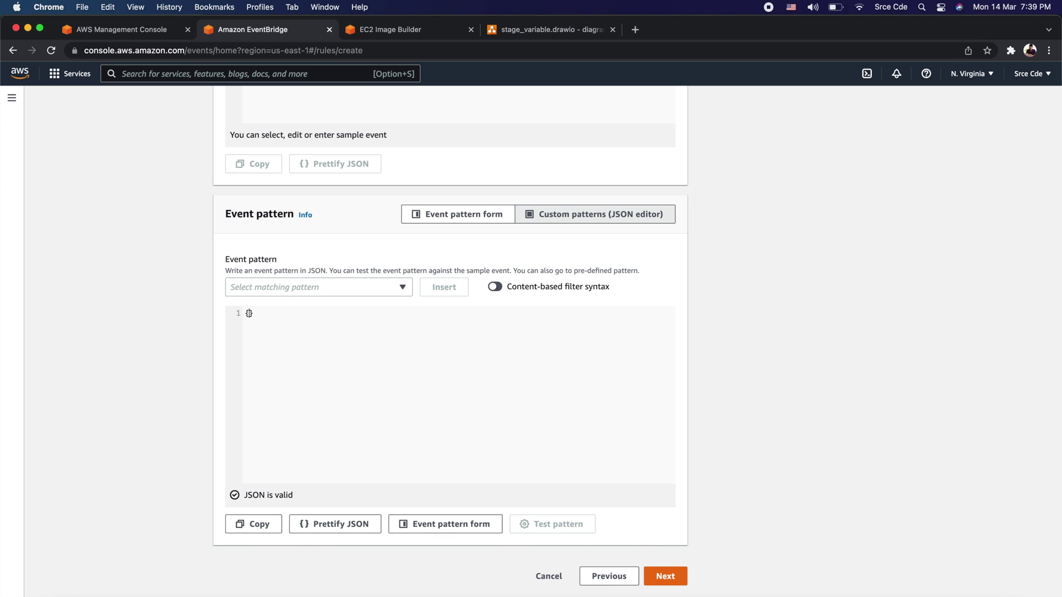
key("Return")
type("\"source\": ")
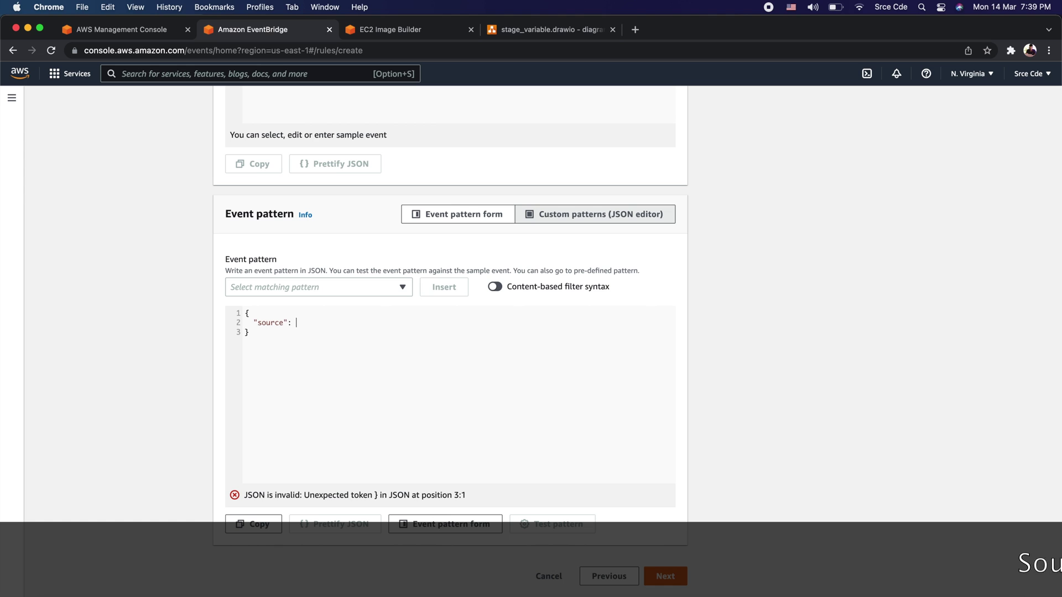
type("[")
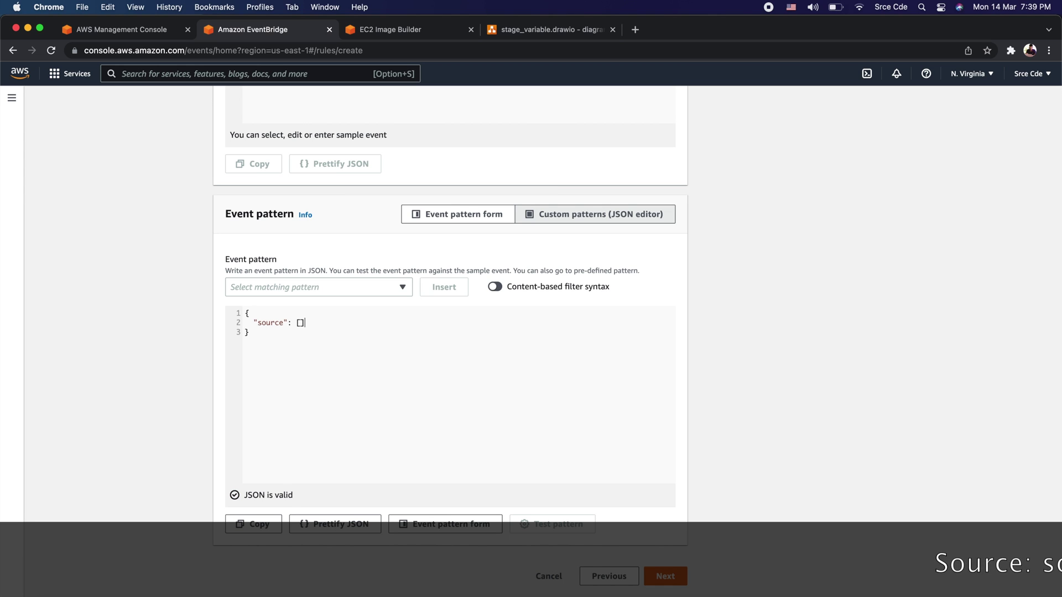
type("\"")
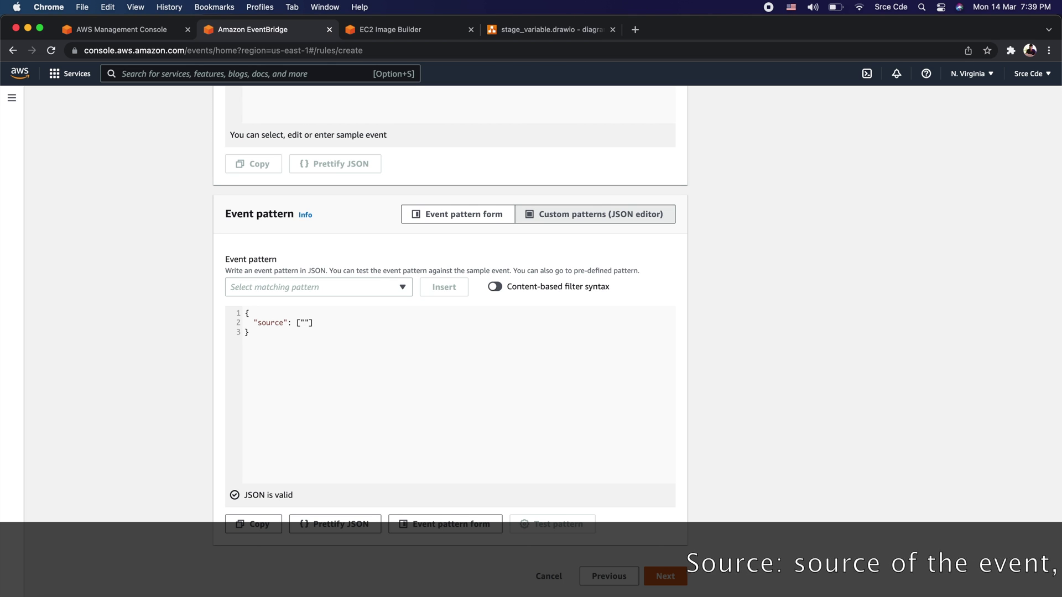
type("com.srcecde.app")
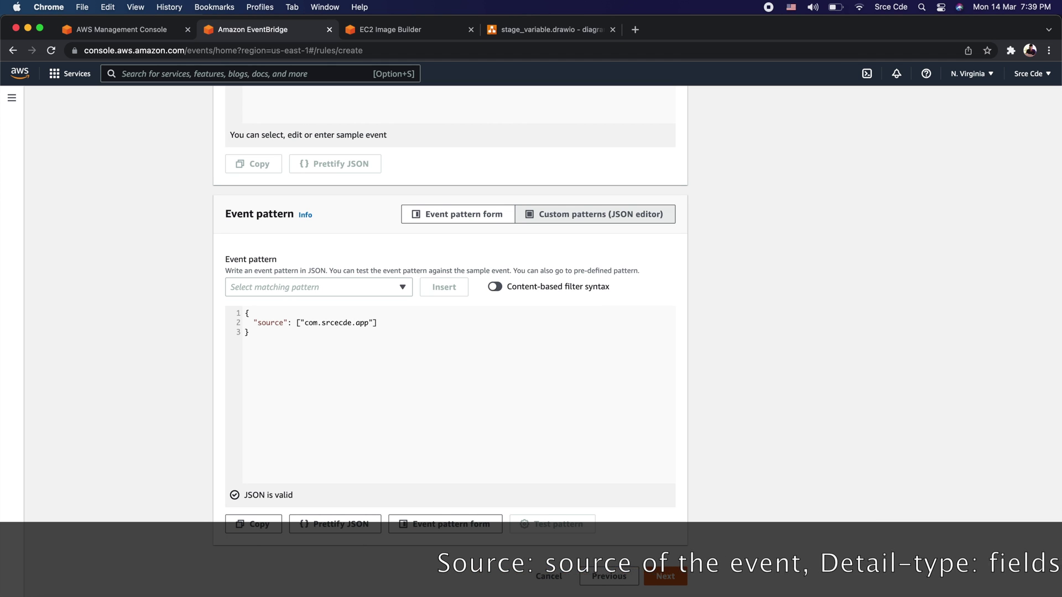
key("Right")
type(",")
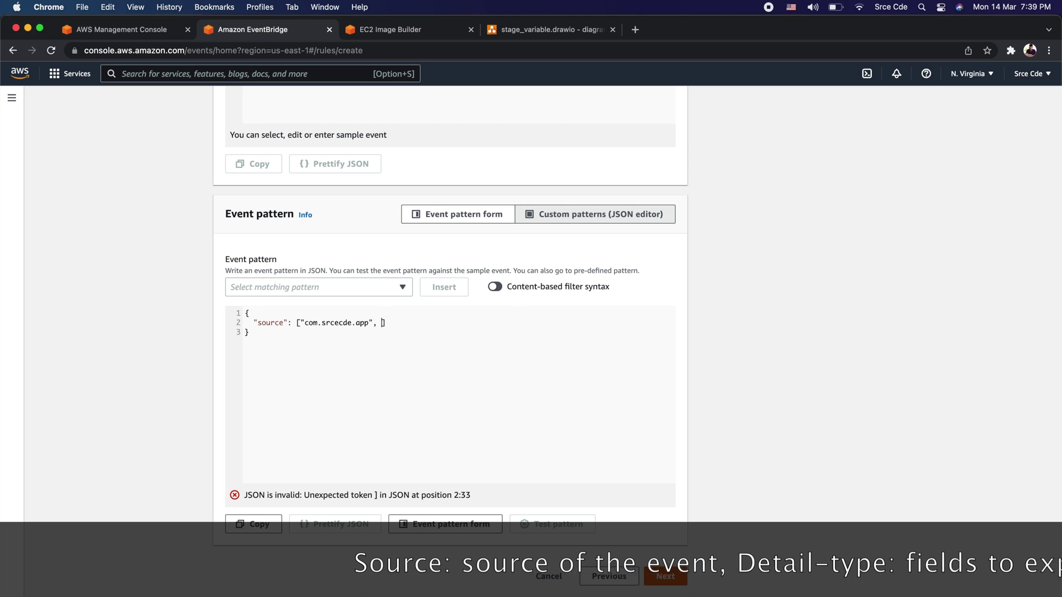
key("BackSpace")
key("BackSpace")
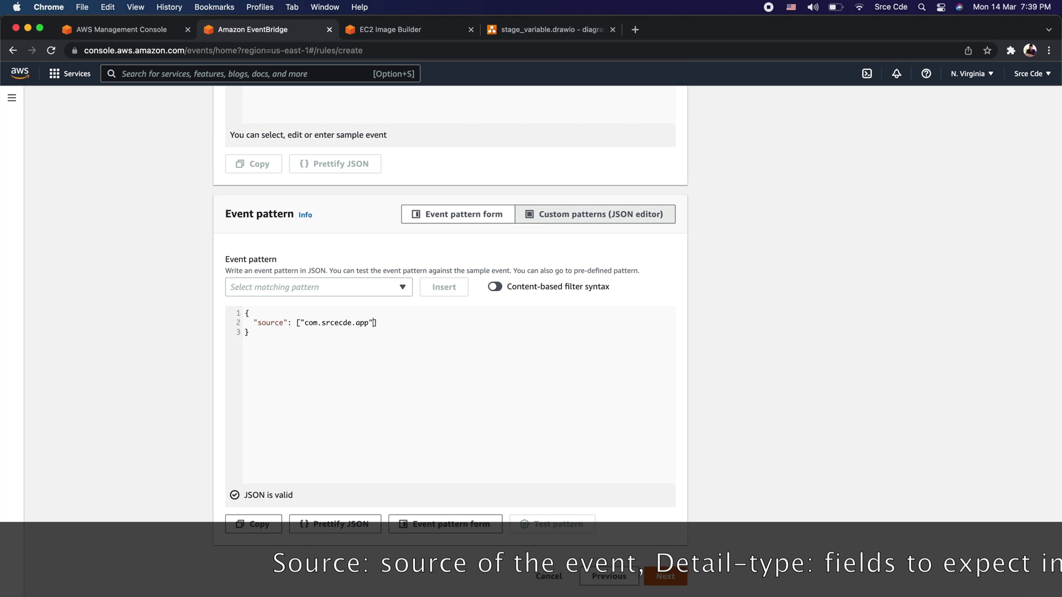
- Add a "detail-type" field with the value ["sampledata"] to the event pattern after the source line
type(",")
key("Return")
type("\"")
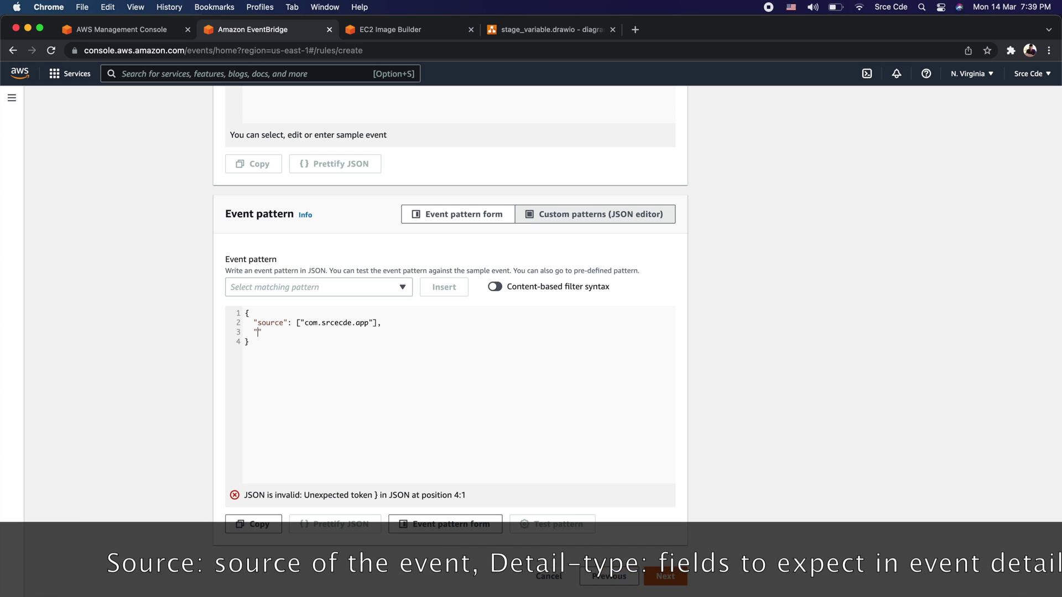
type("detail")
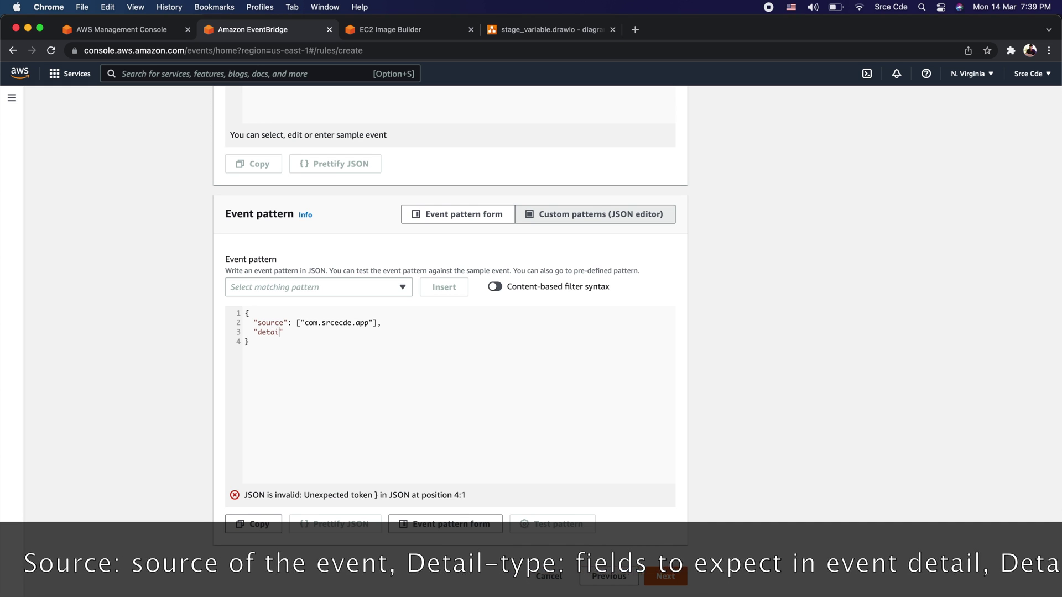
type("-type")
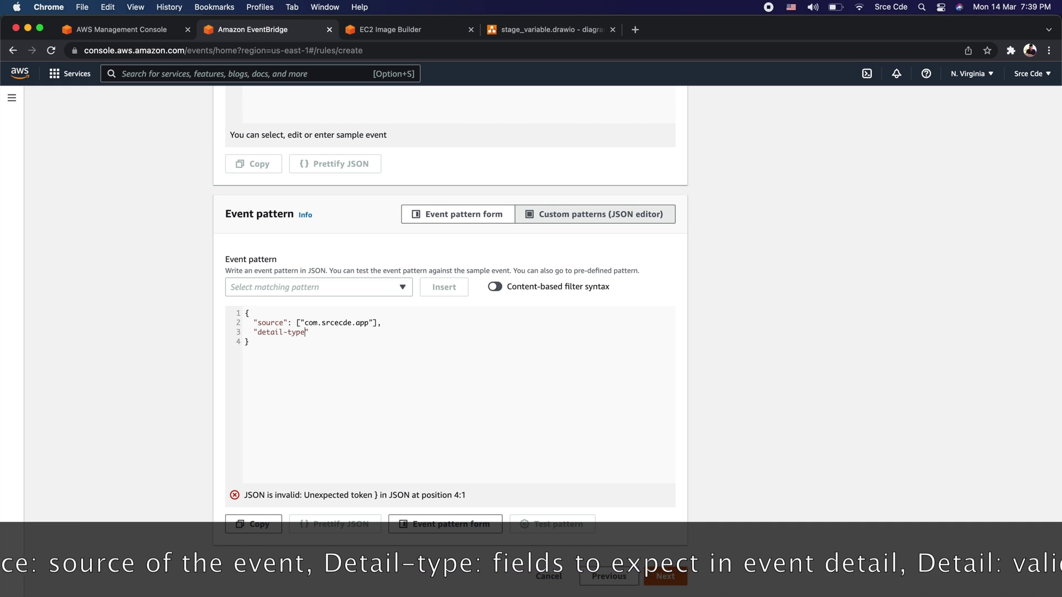
type(": ")
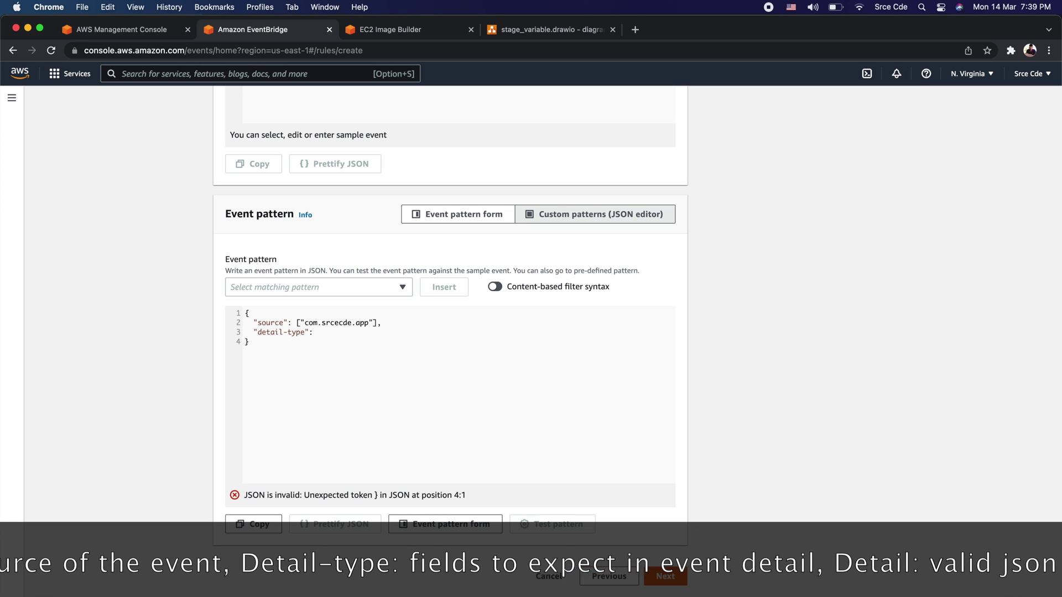
type("[]")
type("\"")
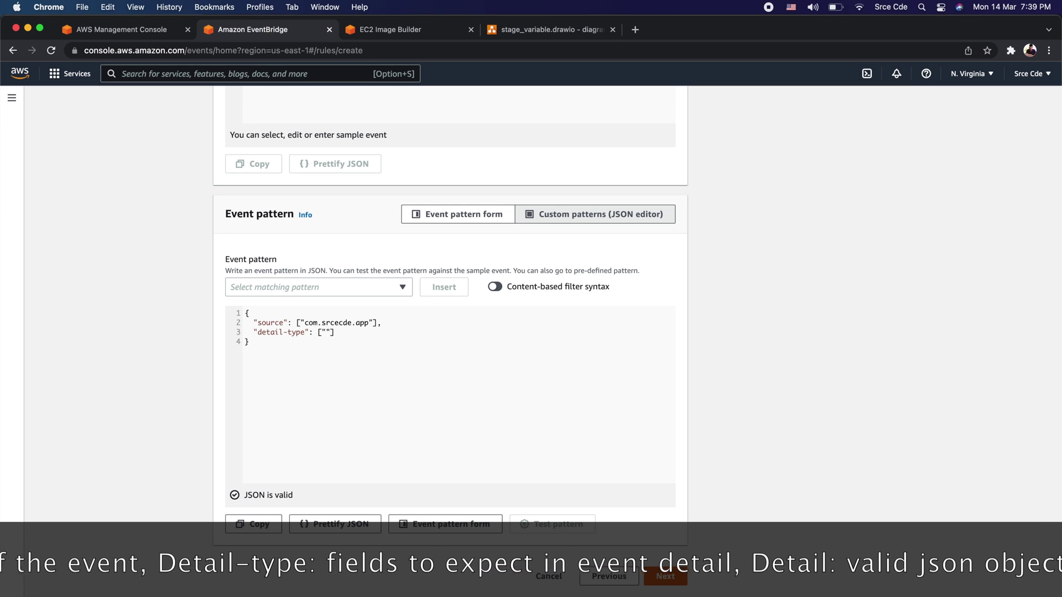
type("sampledat")
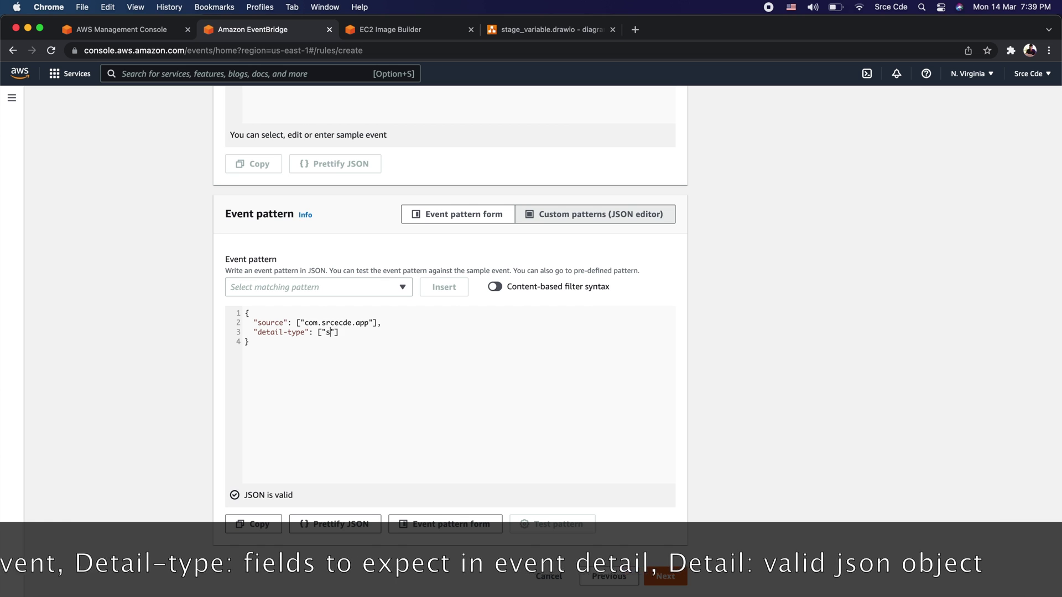
type("a")
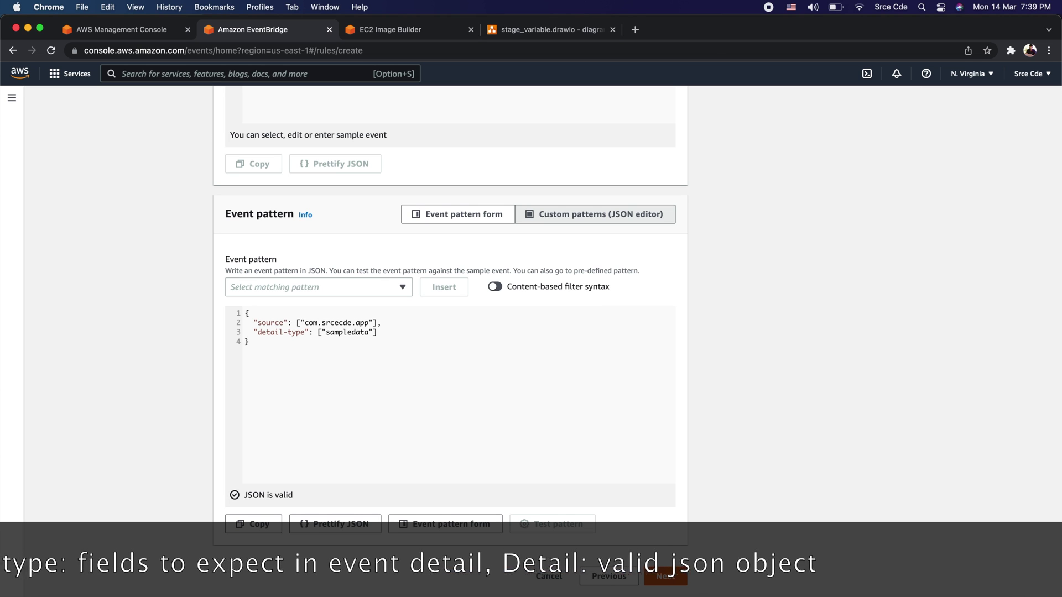
- Add a "detail" object to the event pattern containing "name": ["triggerpipeline"]
type(",")
key("Return")
type("\"detail\"")
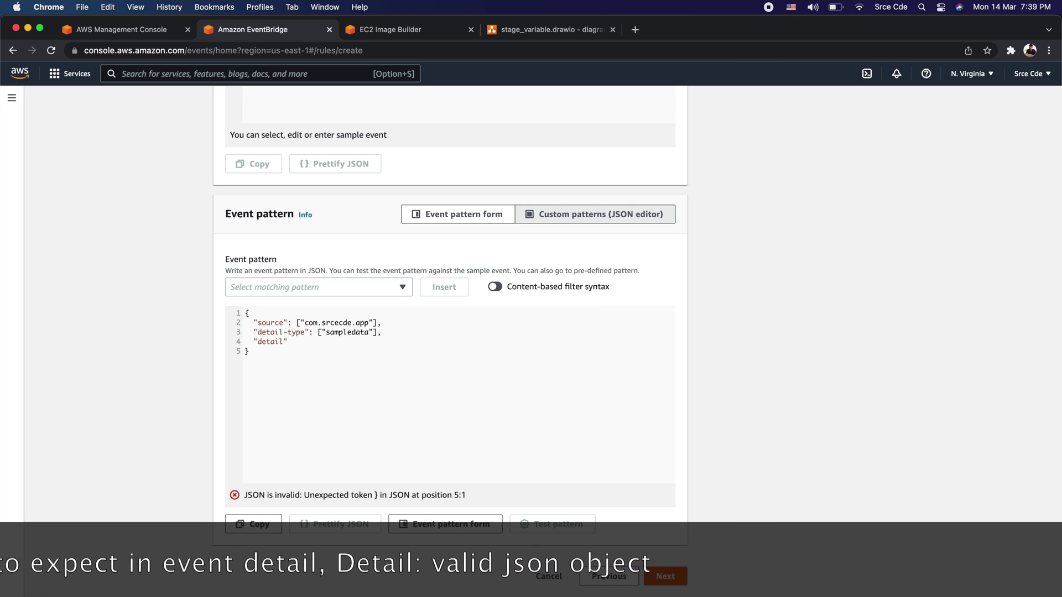
type(": {}")
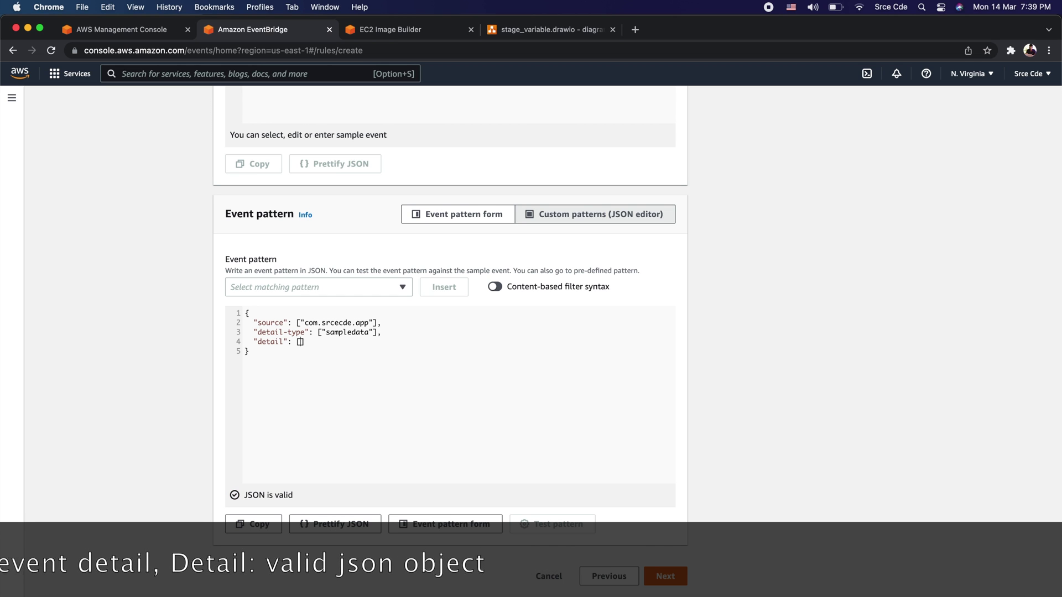
key("BackSpace")
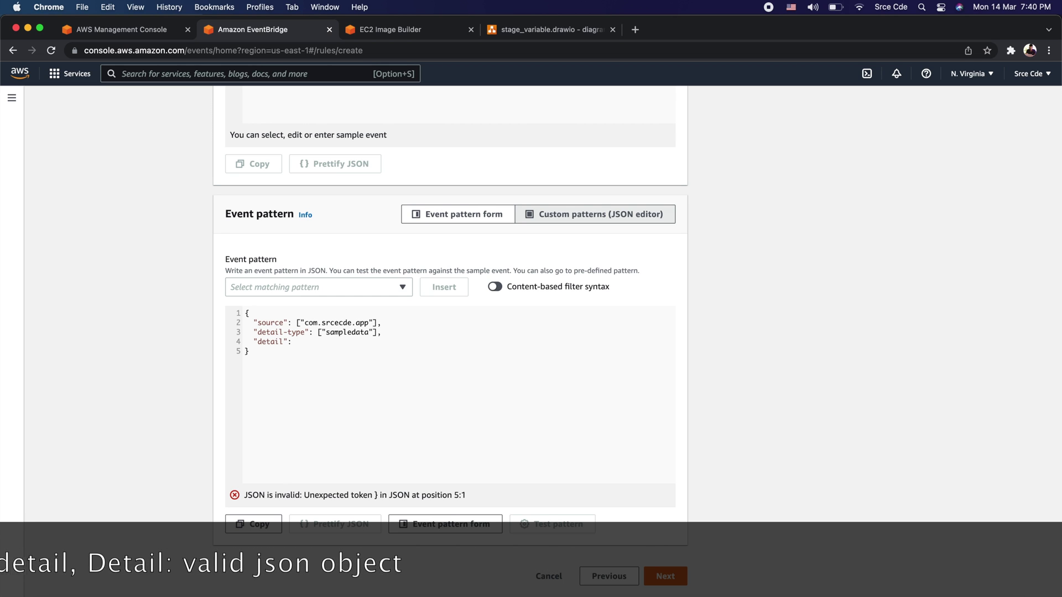
type("{}")
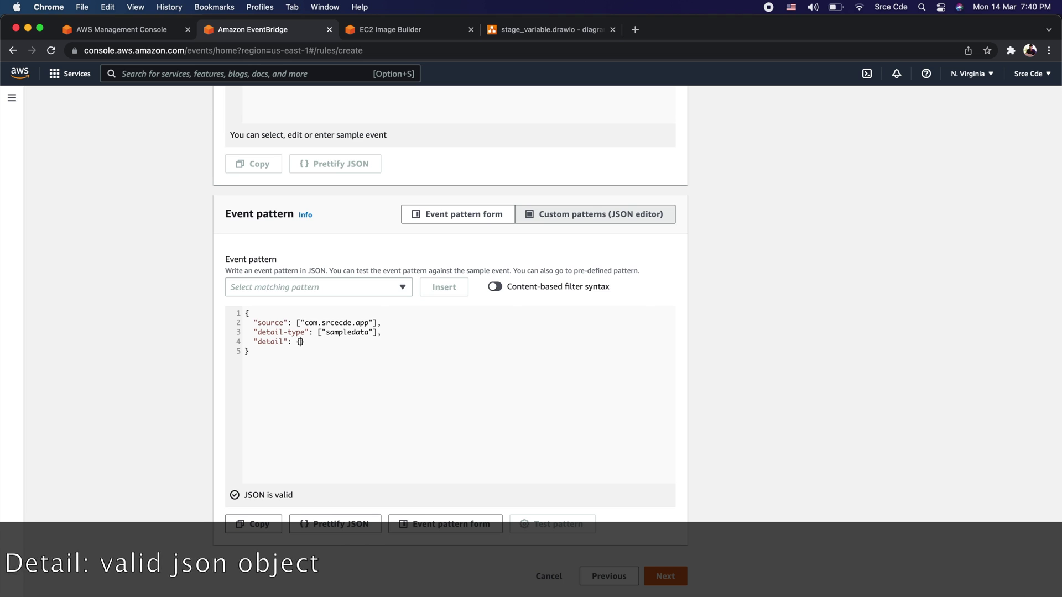
key("Return")
type("\"")
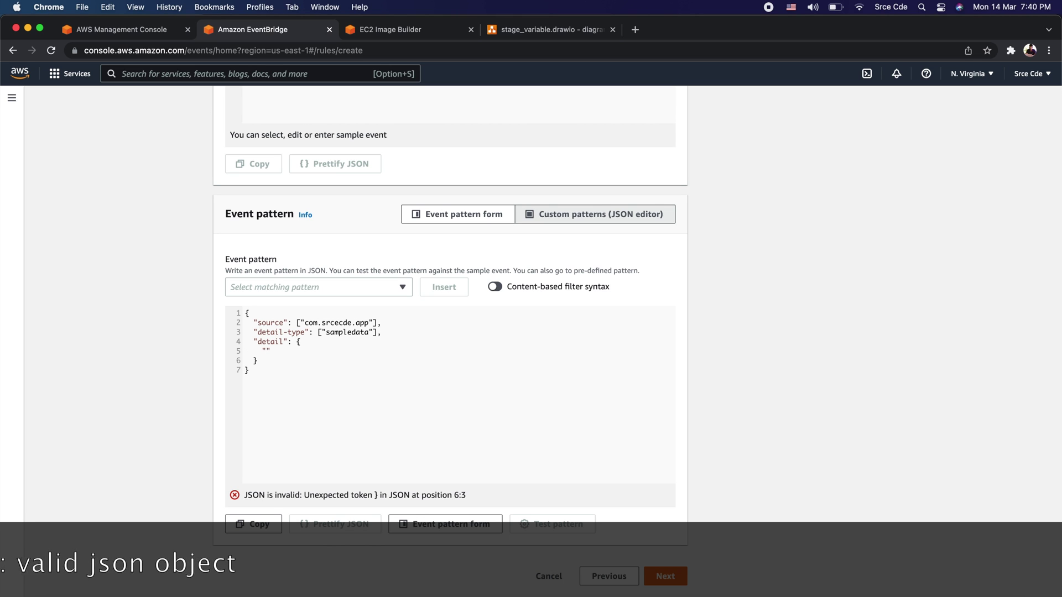
type("name\": ")
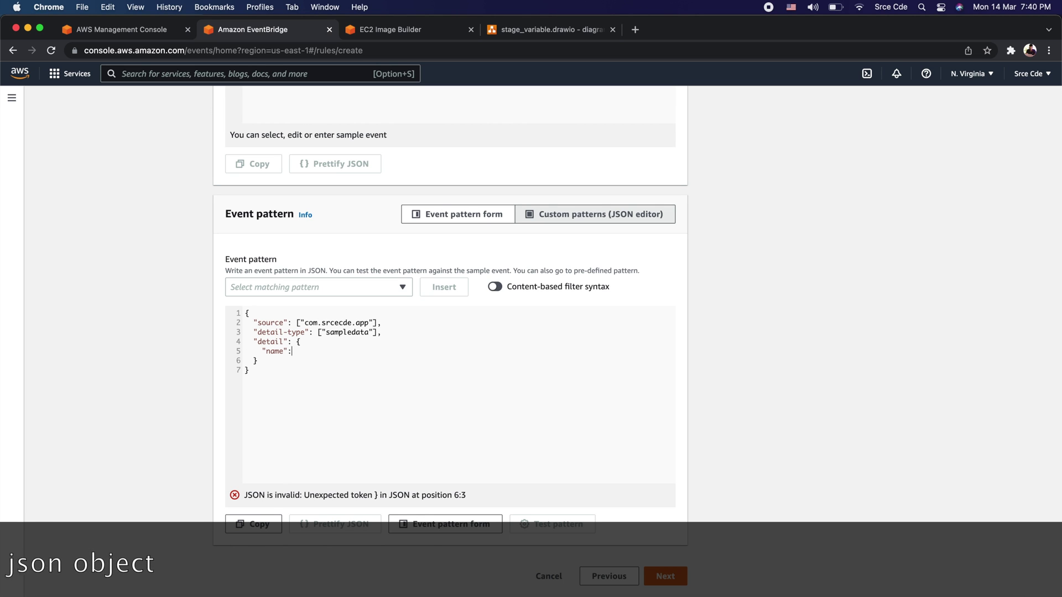
type("[\"")
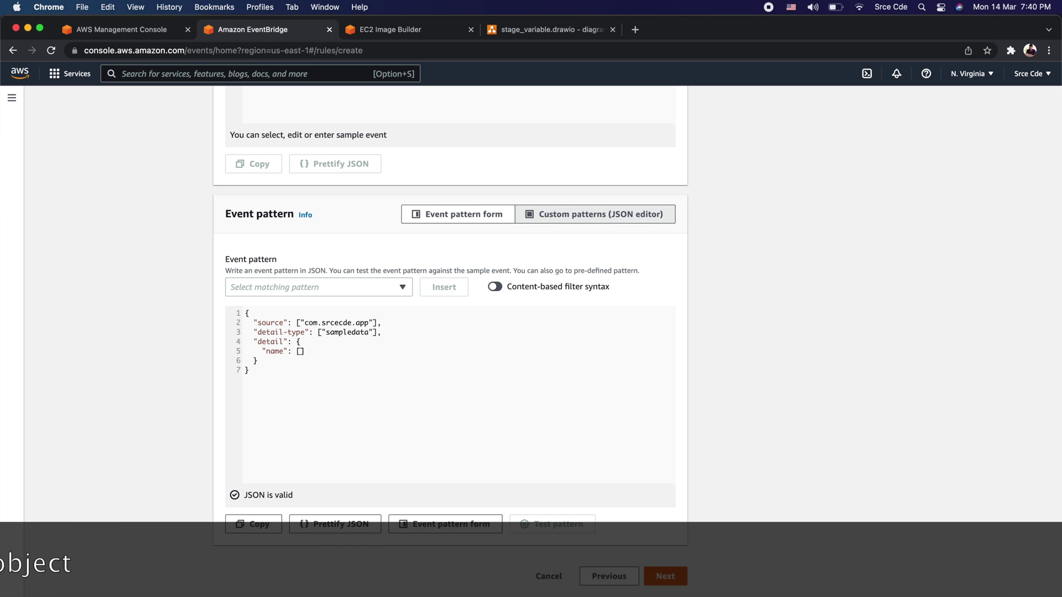
type("triggerpip")
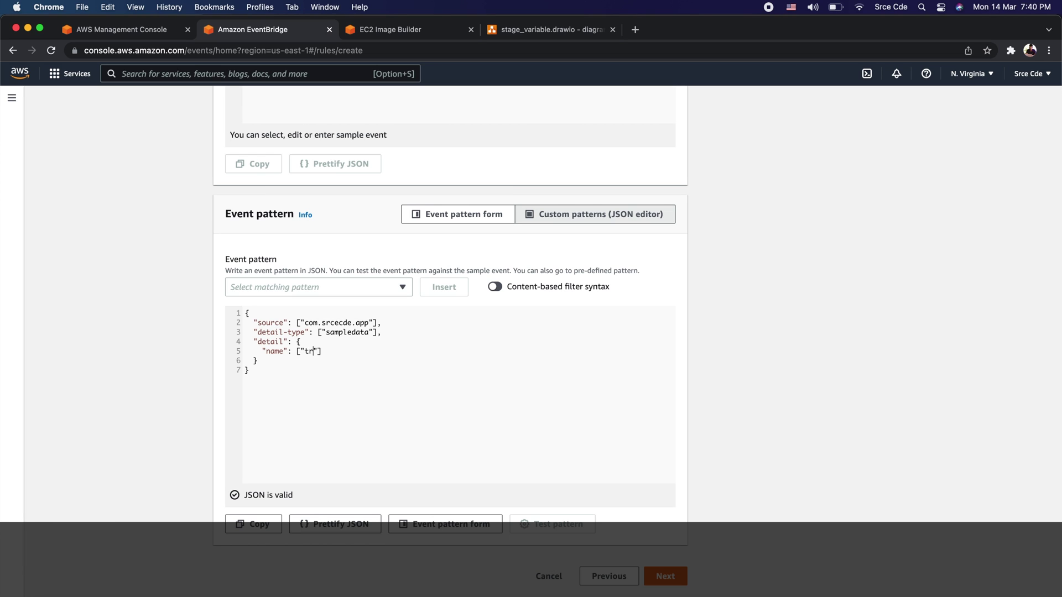
type("eline")
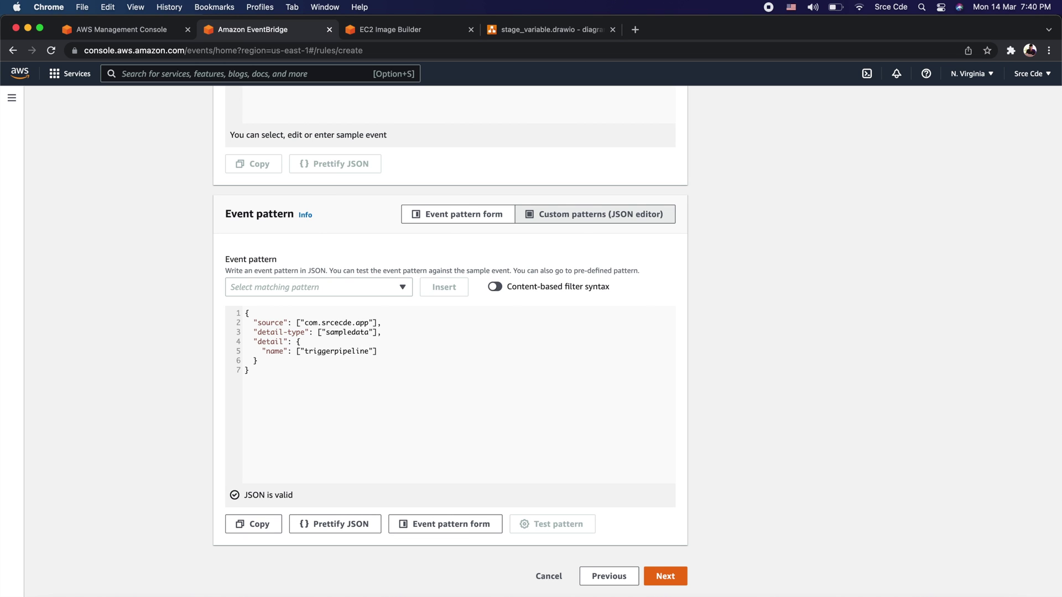
- Look over the available matching pattern types without inserting one, and proceed to target selection
left_click(321, 295)
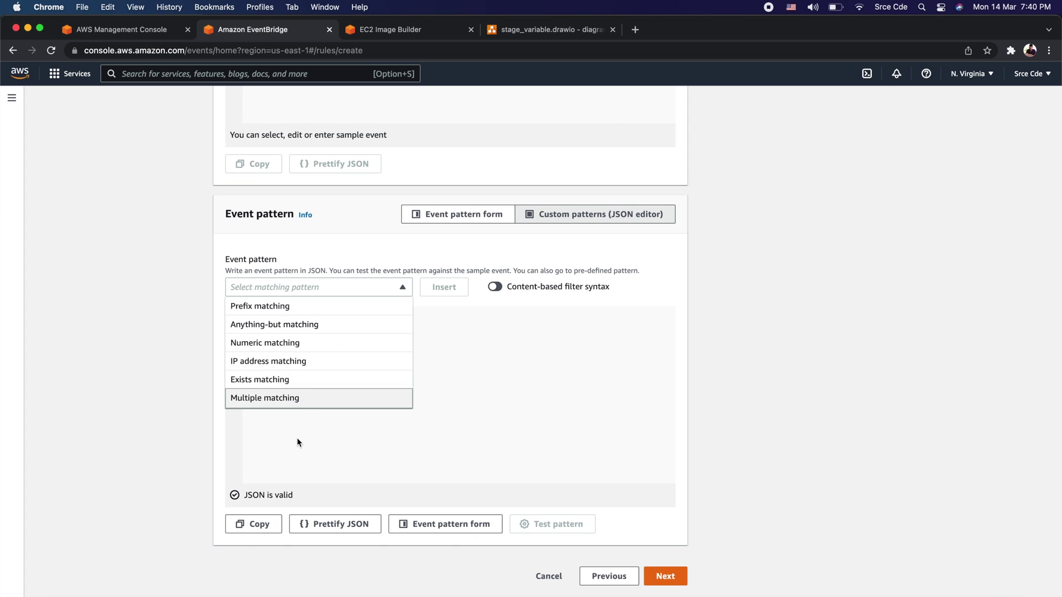
left_click(521, 352)
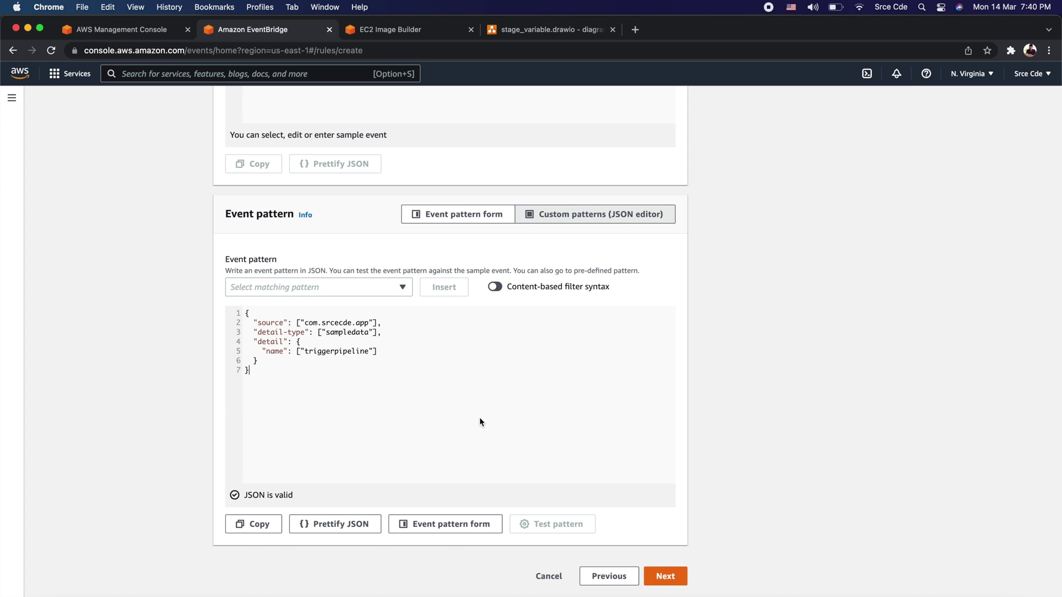
left_click(666, 577)
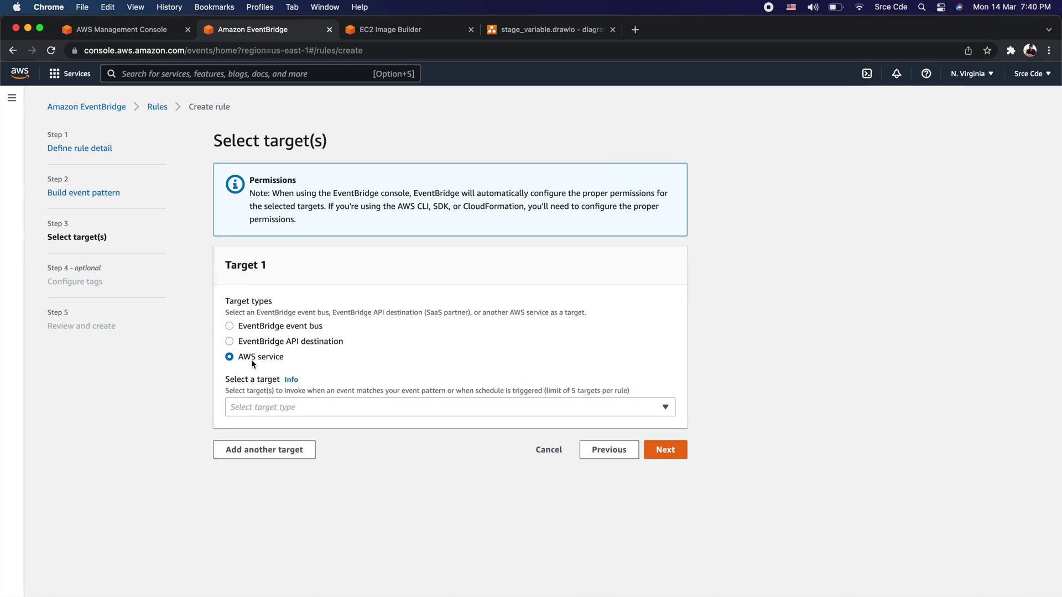
- Set the rule's target to the EC2 ImageBuilder service with dev-image-builder-pipeline as the image pipeline
left_click(389, 409)
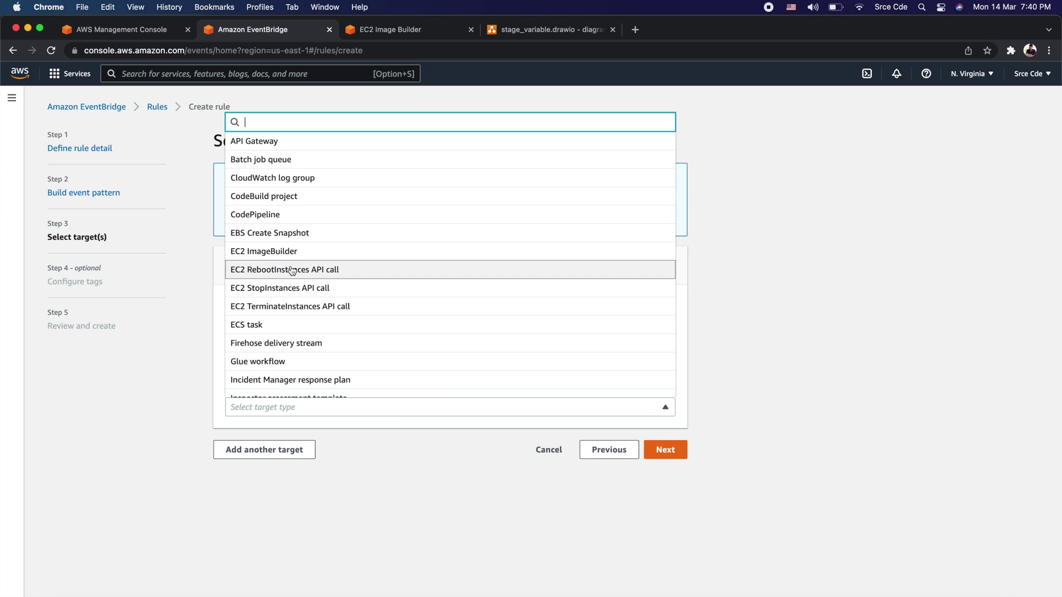
left_click(287, 253)
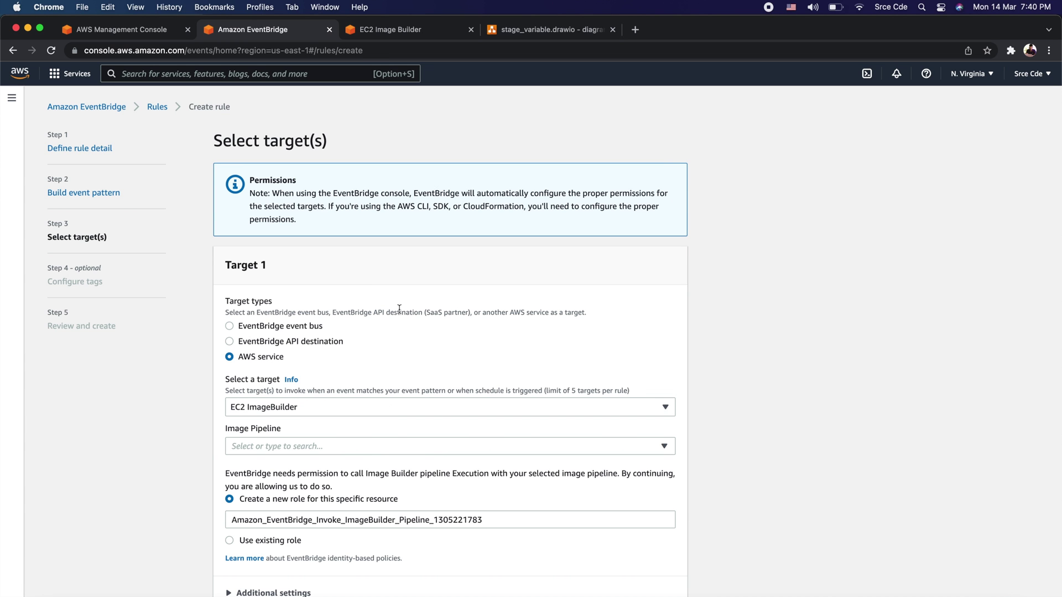
scroll(399, 308, "down", 2)
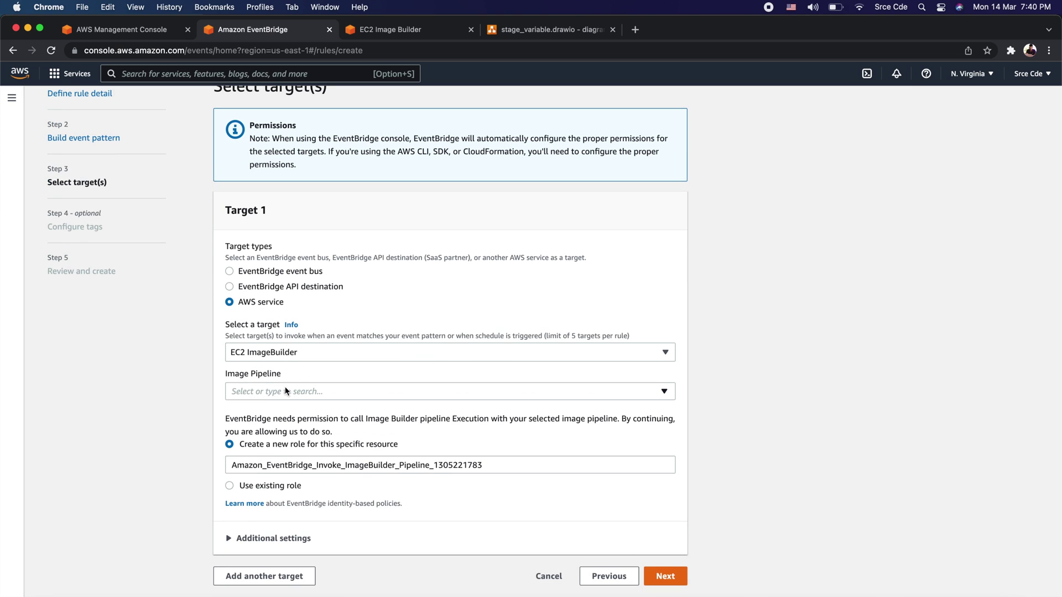
left_click(414, 393)
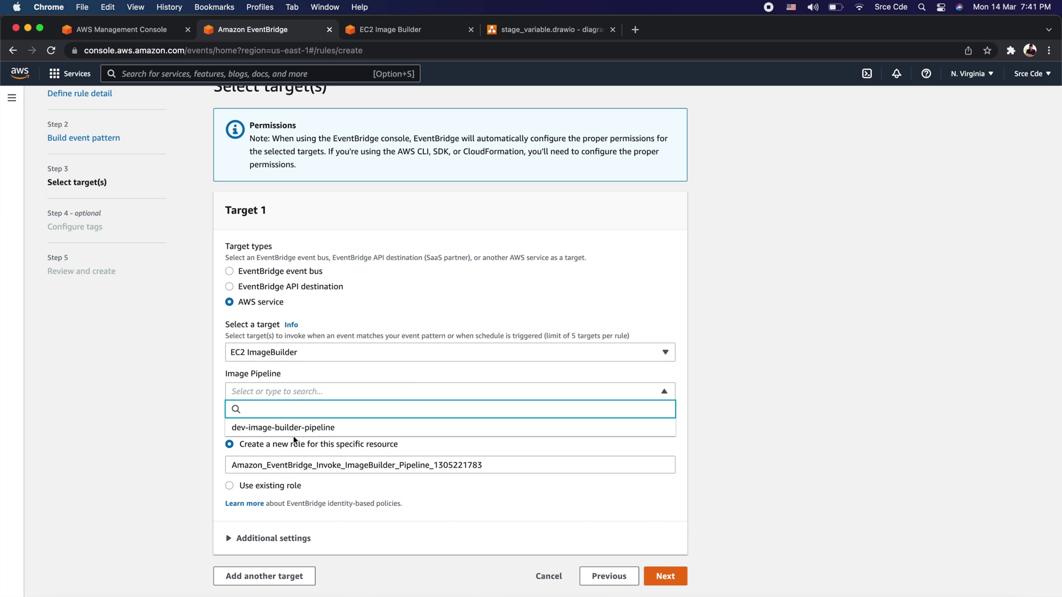
left_click(320, 428)
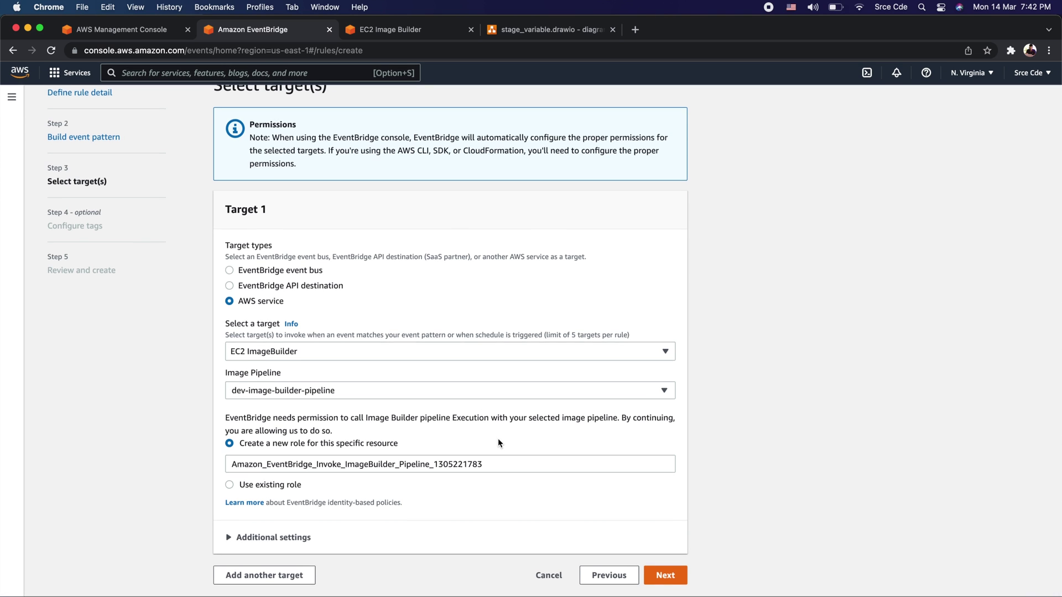
- Create the ec2-pipeline rule with a new role for the target and without any tags
left_click(668, 575)
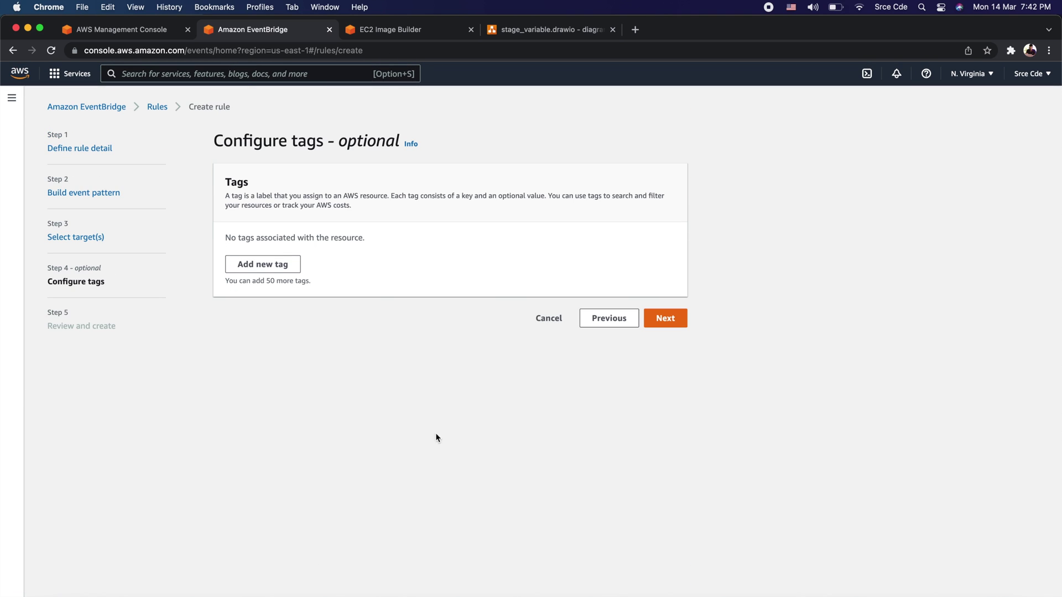
left_click(667, 321)
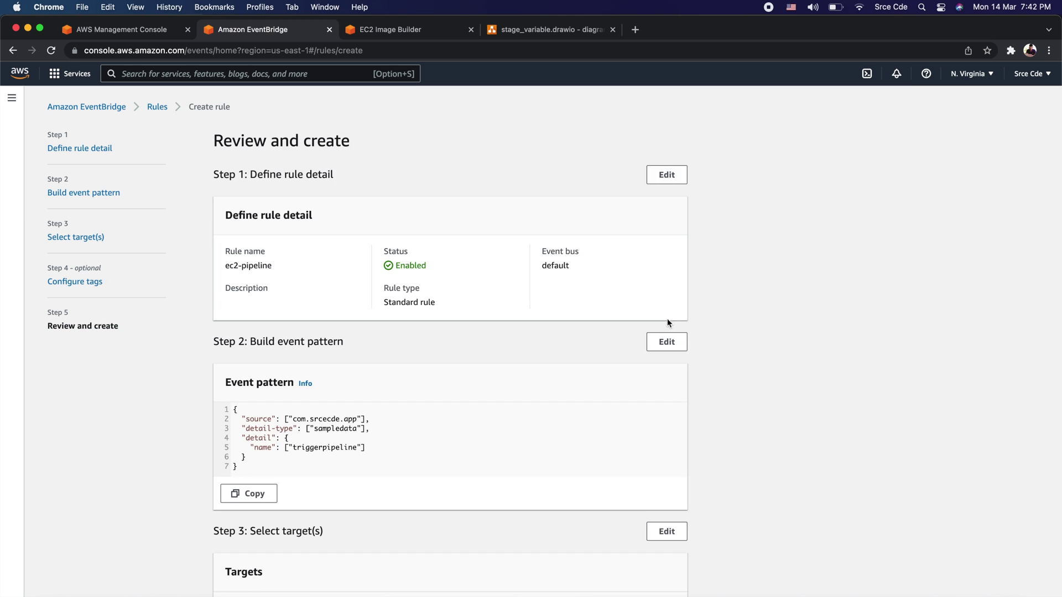
scroll(450, 465, "down", 6)
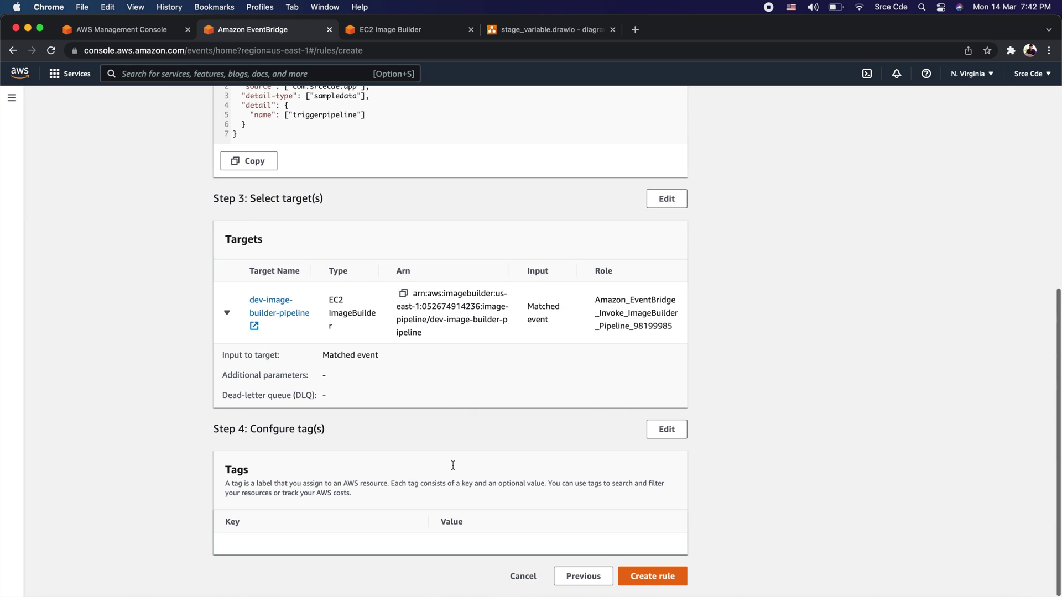
left_click(656, 577)
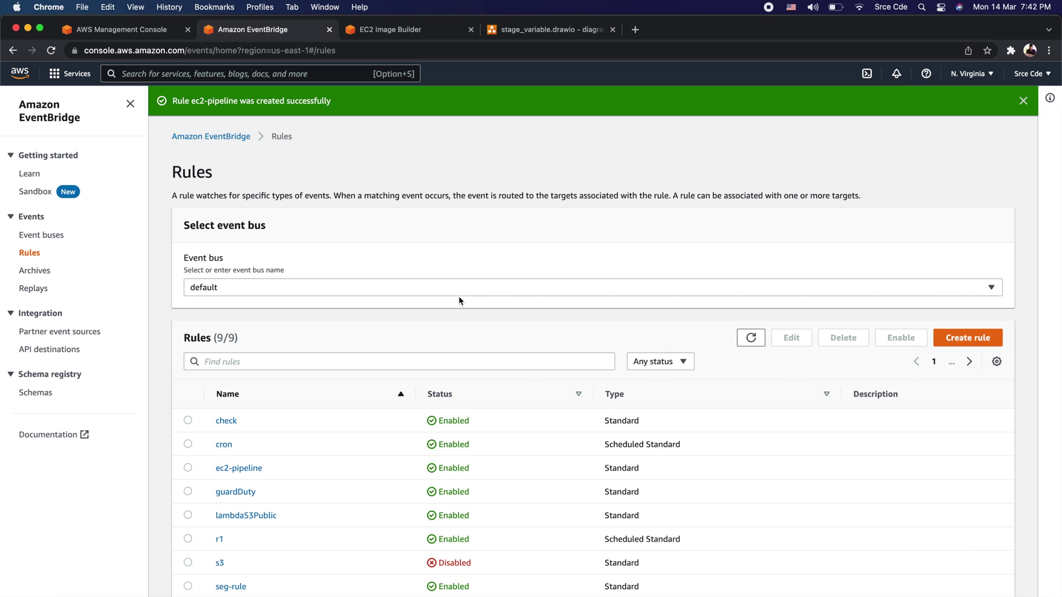
- Search the AWS Management Console for "api" and open API Gateway in a new browser tab
left_click(113, 31)
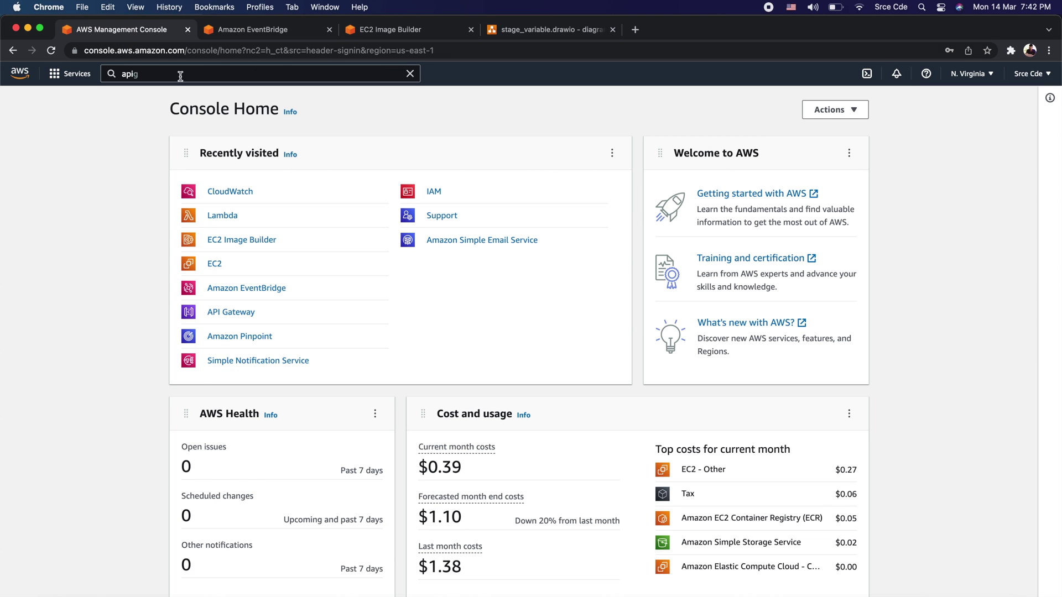
left_click(210, 69)
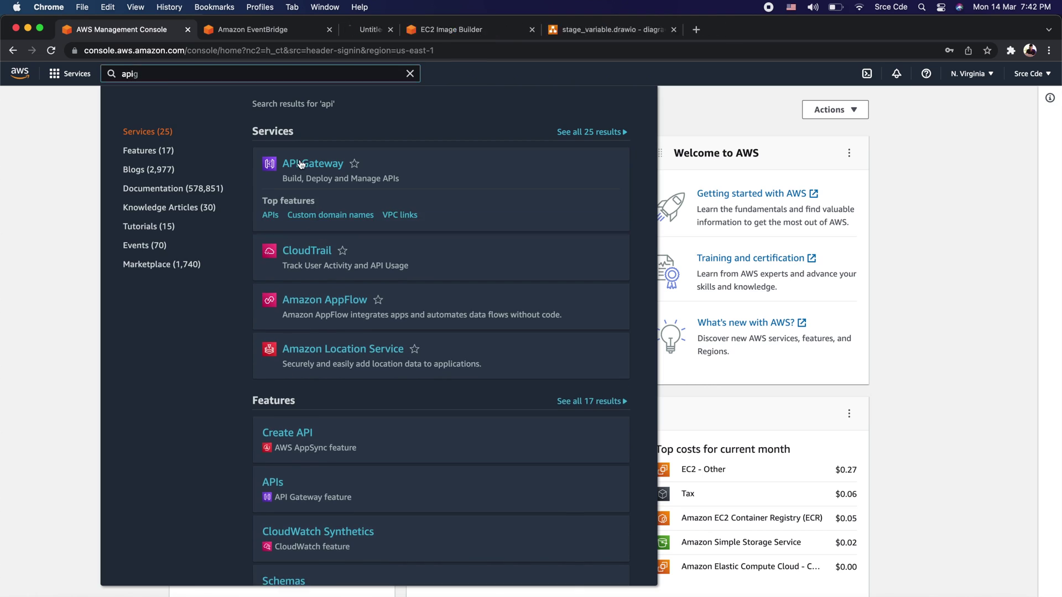
left_click(301, 155)
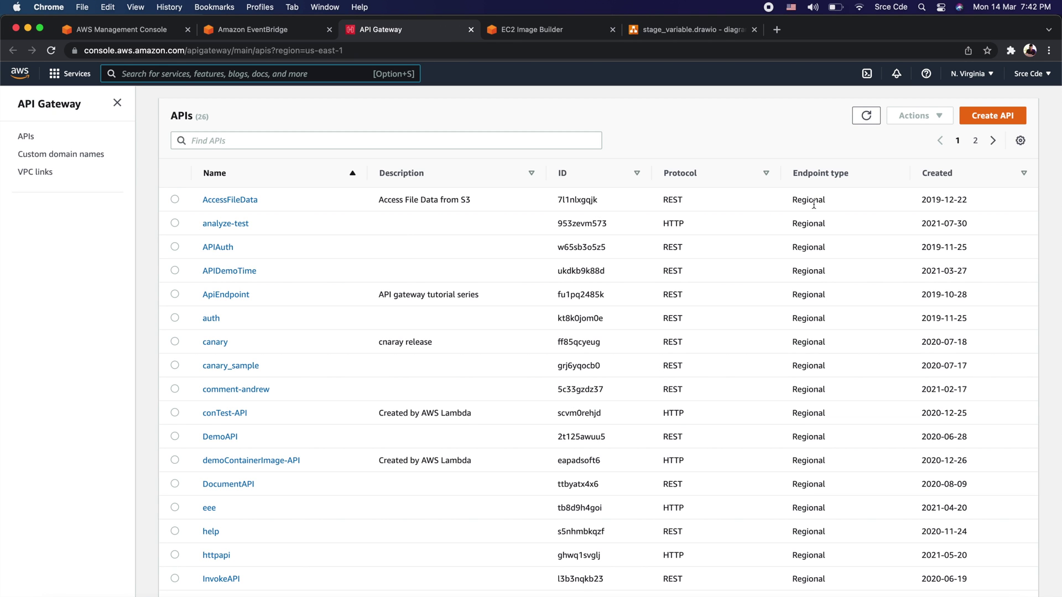
- Sort the API list by protocol and open the HTTP API named httpapi
left_click(681, 174)
double_click(683, 176)
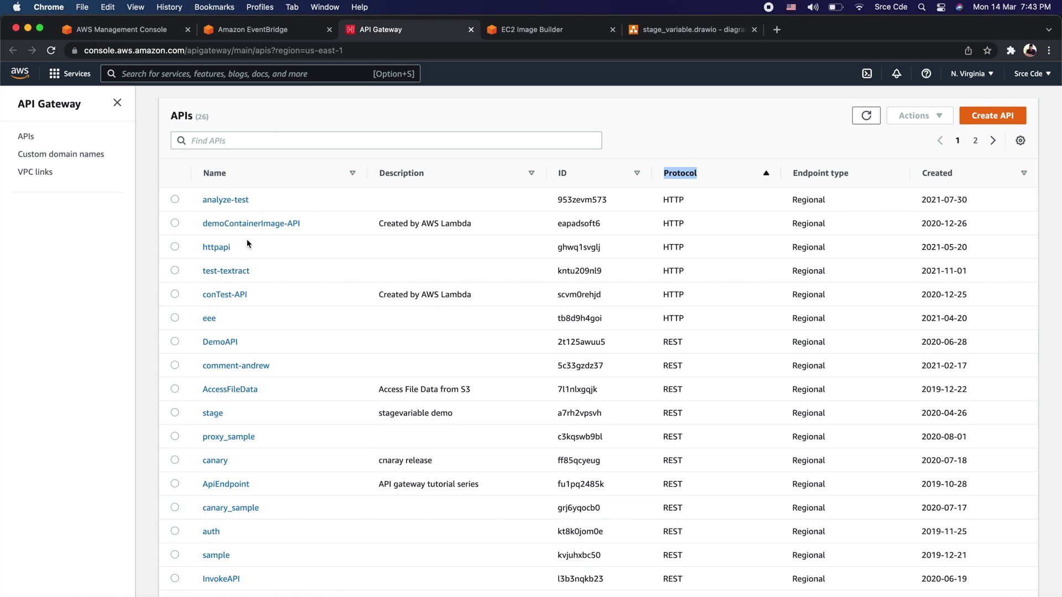
left_click(218, 250)
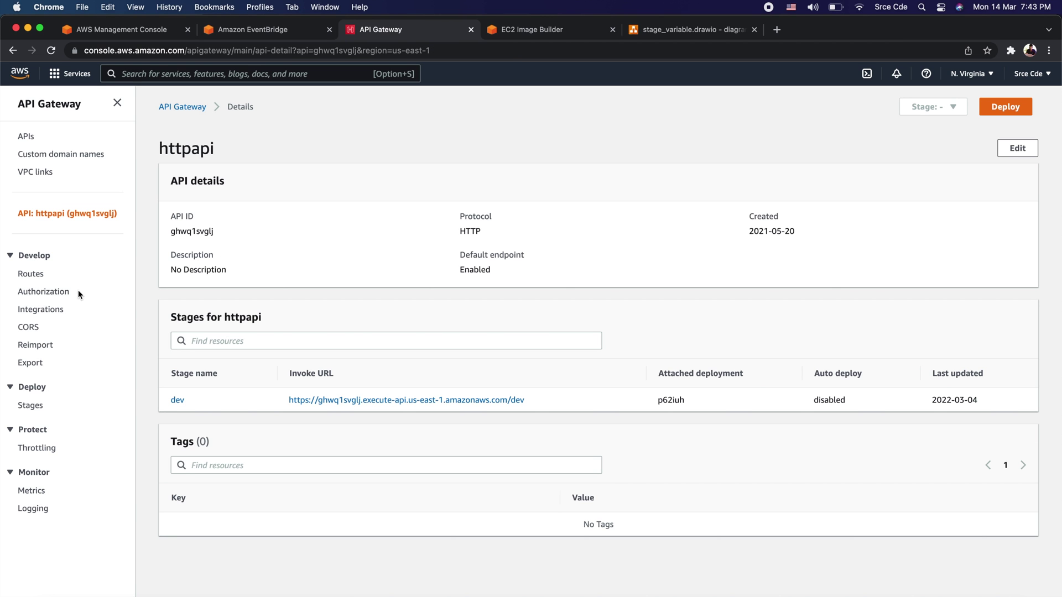
- Create a POST route with the path /imagepipeline in httpapi
left_click(30, 274)
left_click(382, 191)
left_click(254, 242)
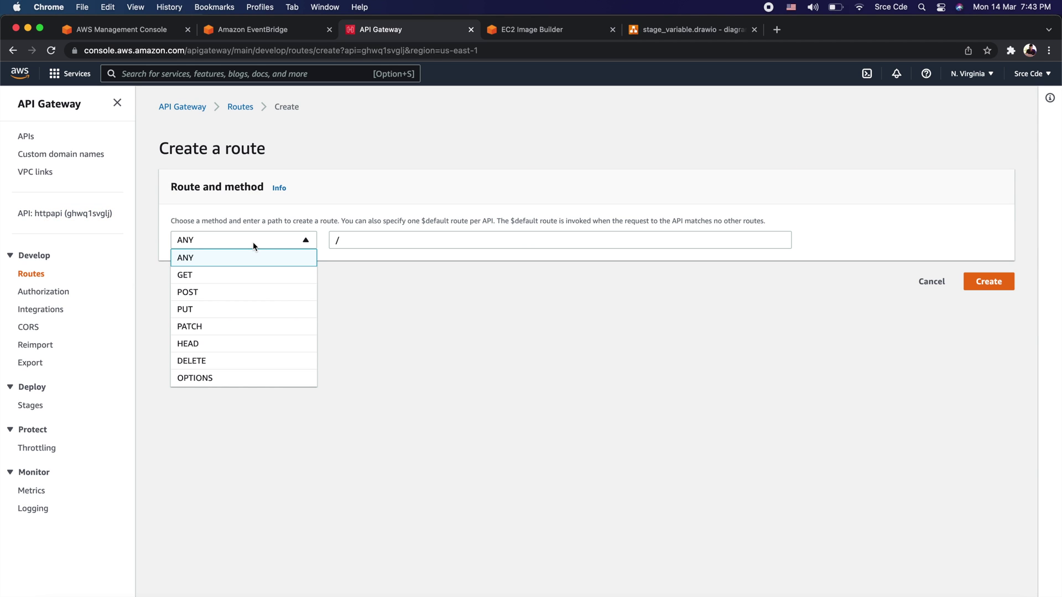
left_click(256, 292)
left_click(368, 243)
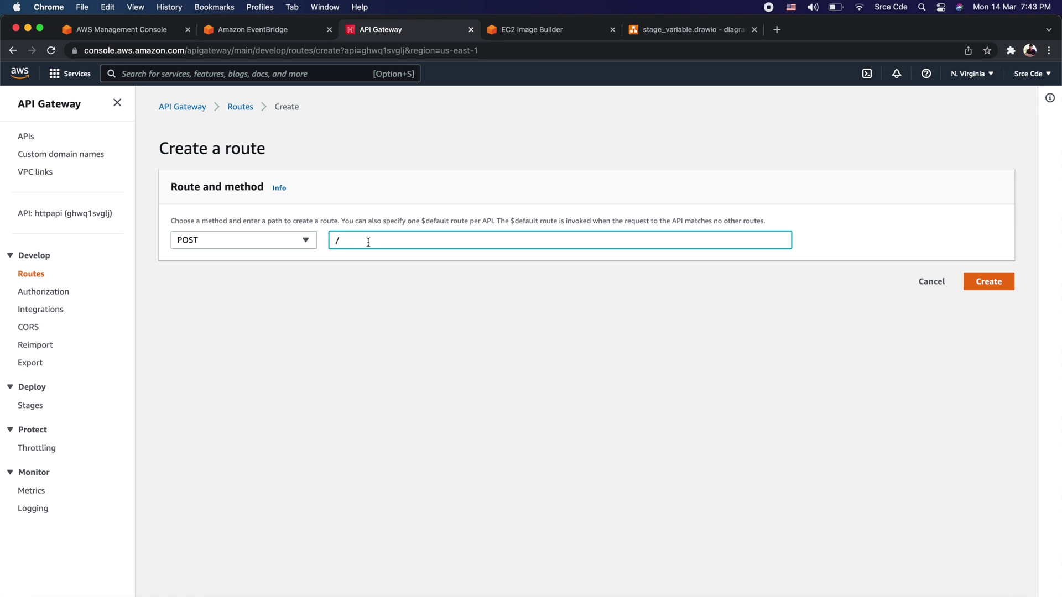
type("ec2image")
left_click_drag(338, 240, 352, 240)
key("BackSpace")
type("pipeline")
left_click(989, 286)
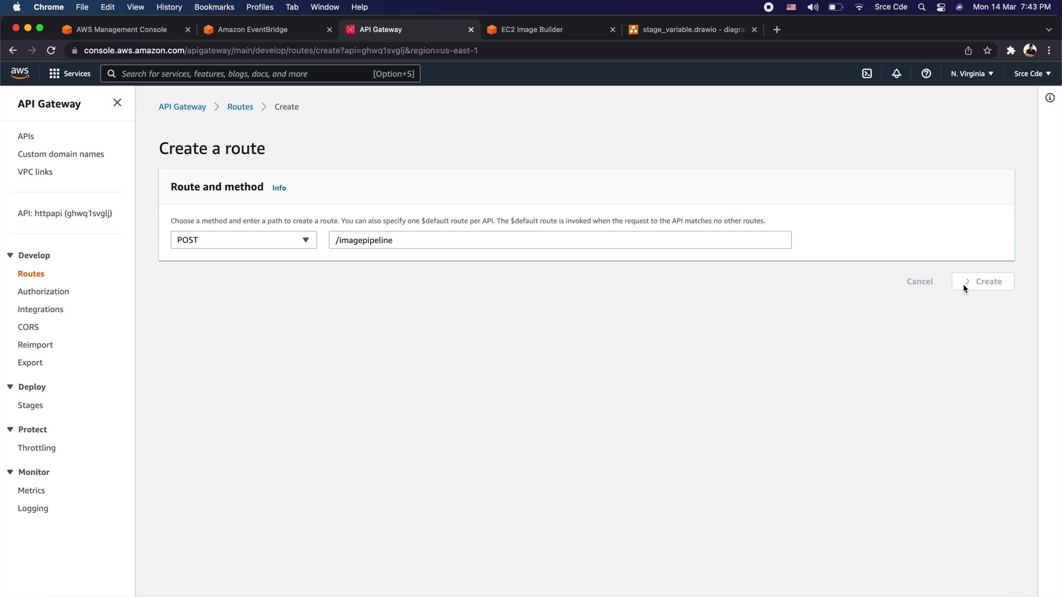
- Start a new integration for the POST /imagepipeline route, with Amazon EventBridge as the type and PutEvents as the action
scroll(247, 454, "down", 1)
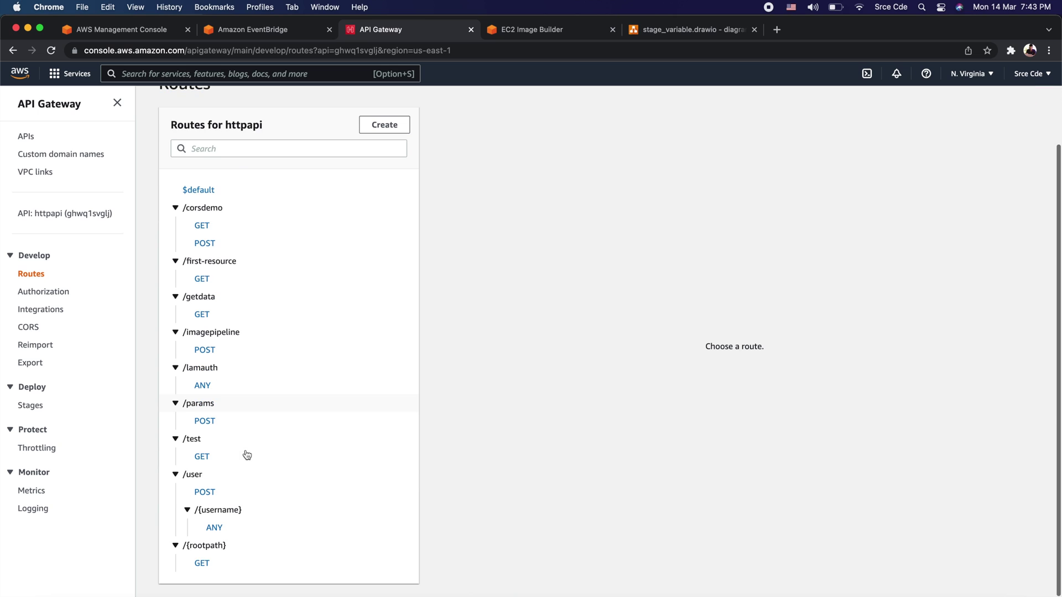
left_click(205, 350)
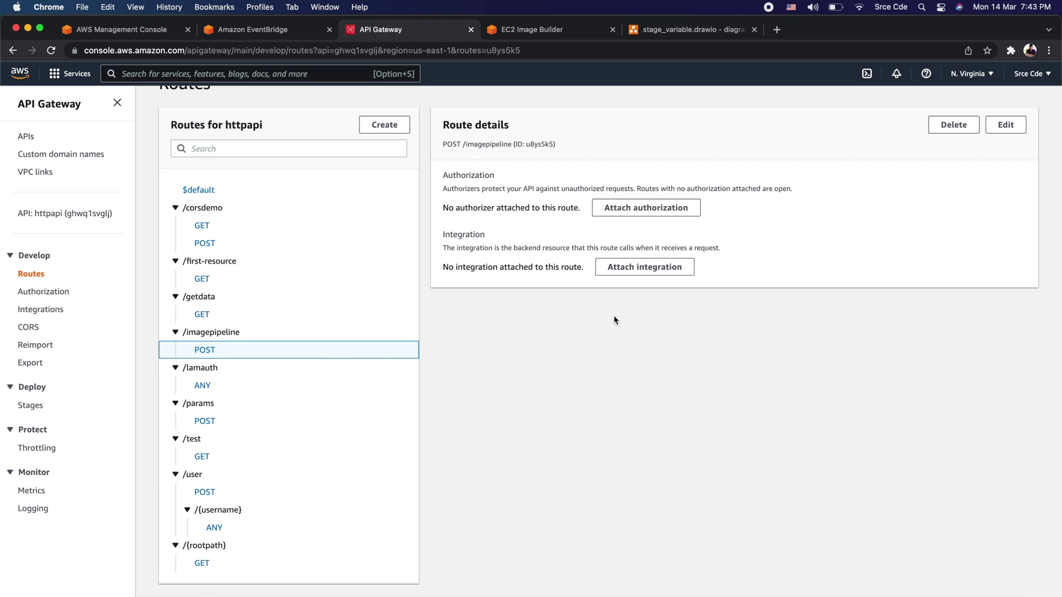
left_click(654, 273)
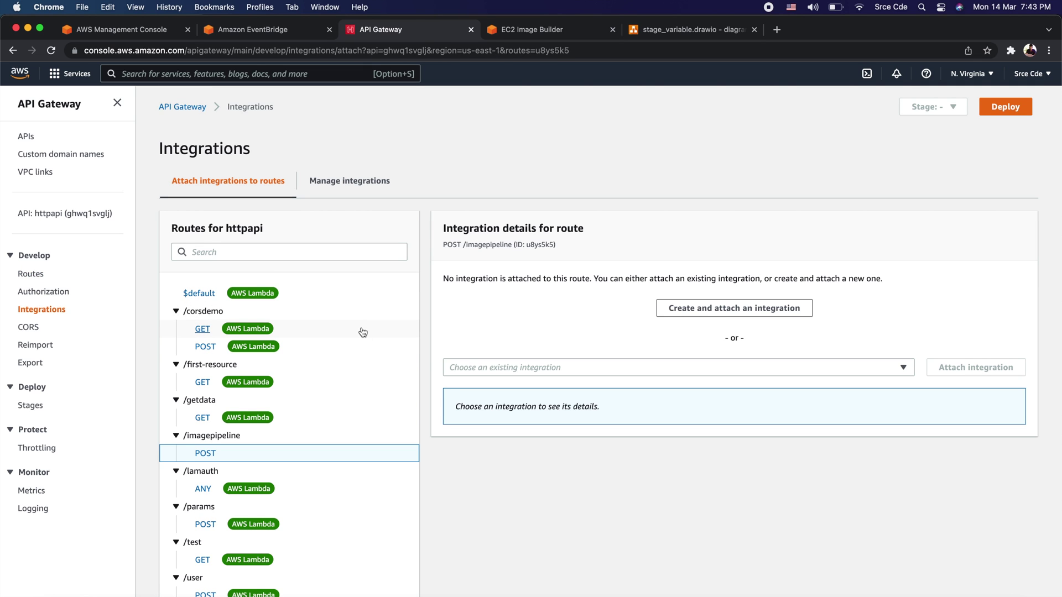
left_click(742, 314)
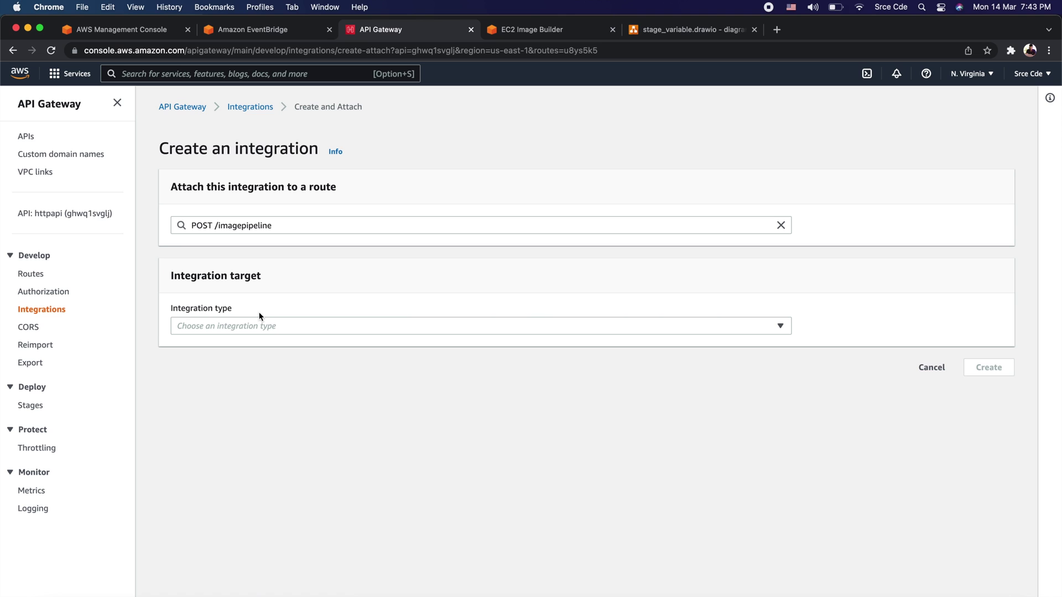
left_click(247, 327)
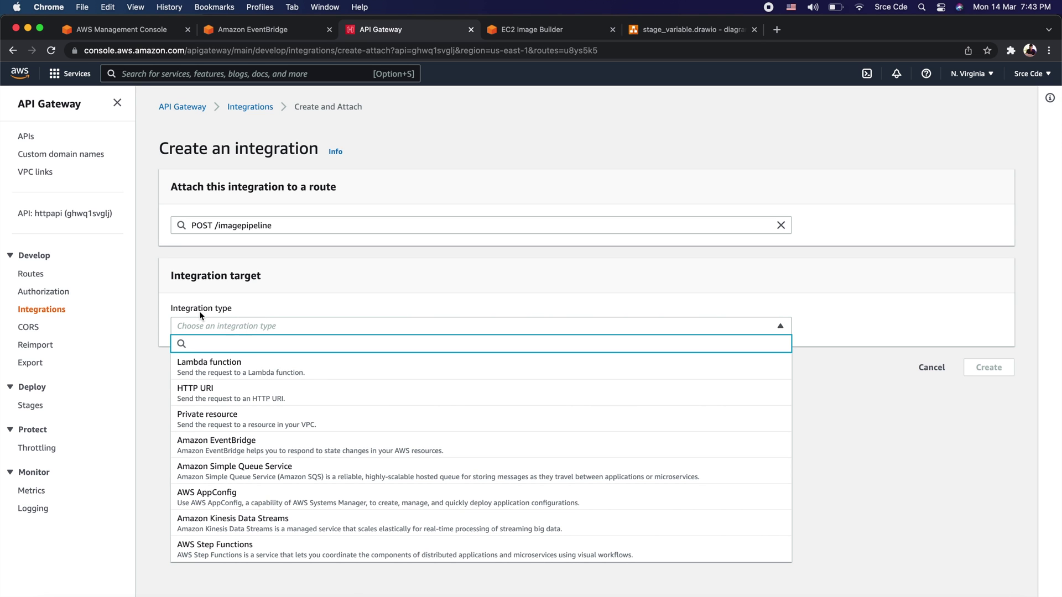
left_click(278, 446)
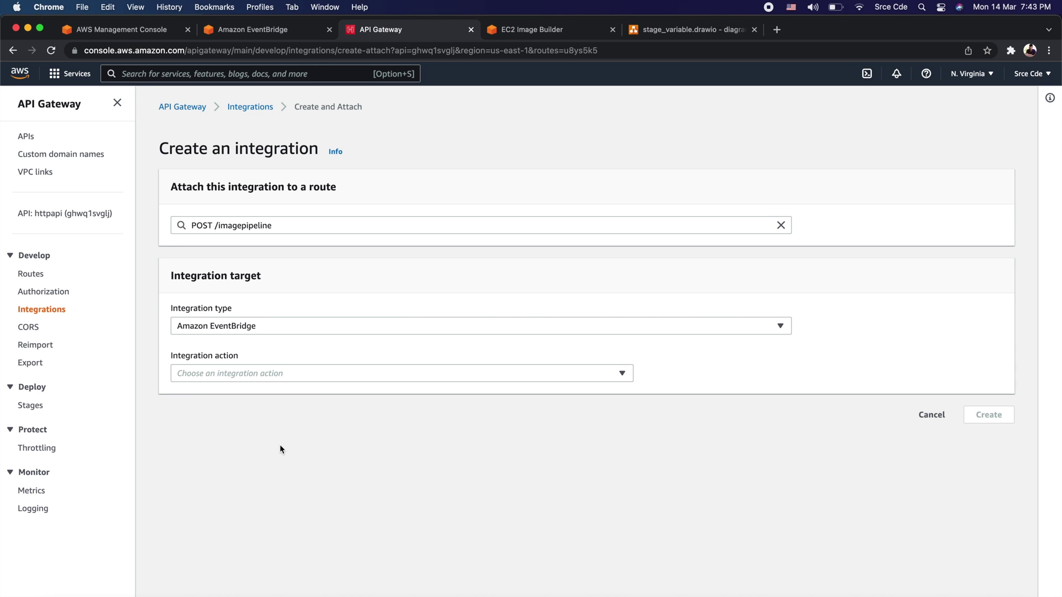
left_click(260, 374)
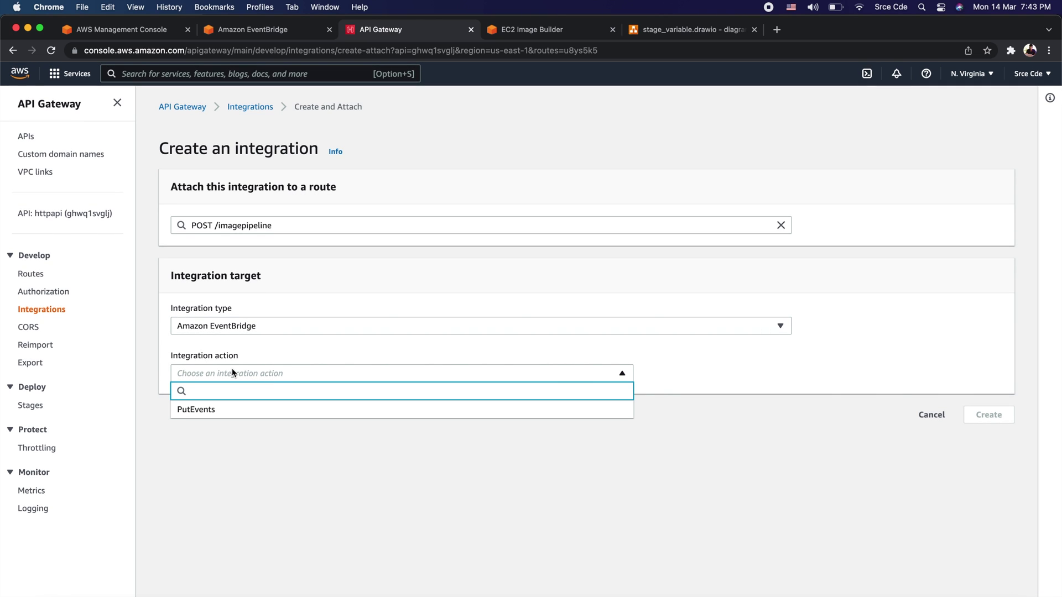
left_click(233, 409)
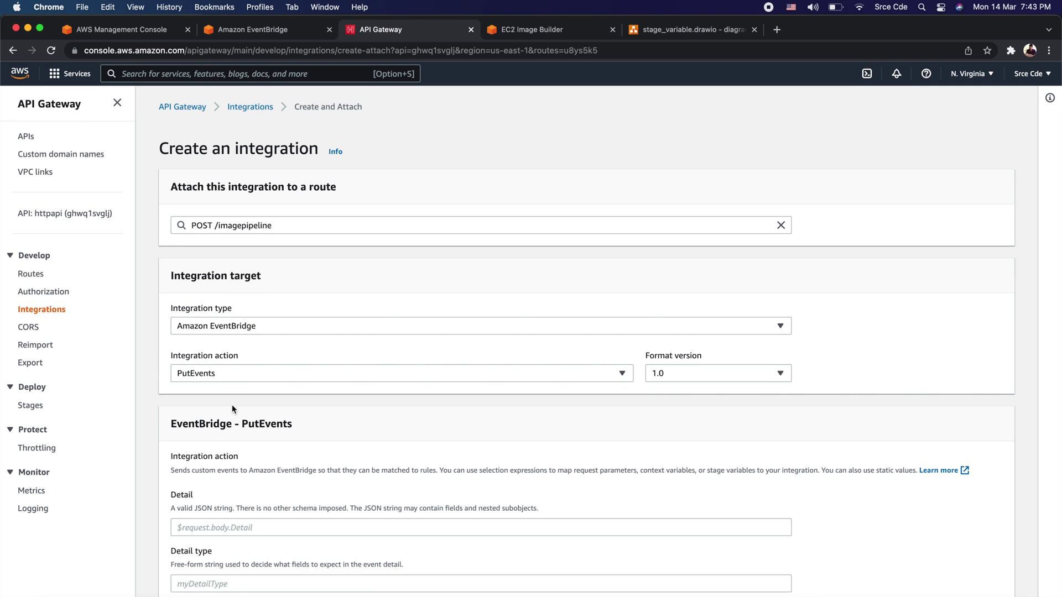
- Set the integration's Detail to $request.body.detail and its Detail type to sampledata, copied from the ec2-pipeline rule's event pattern
scroll(299, 419, "down", 5)
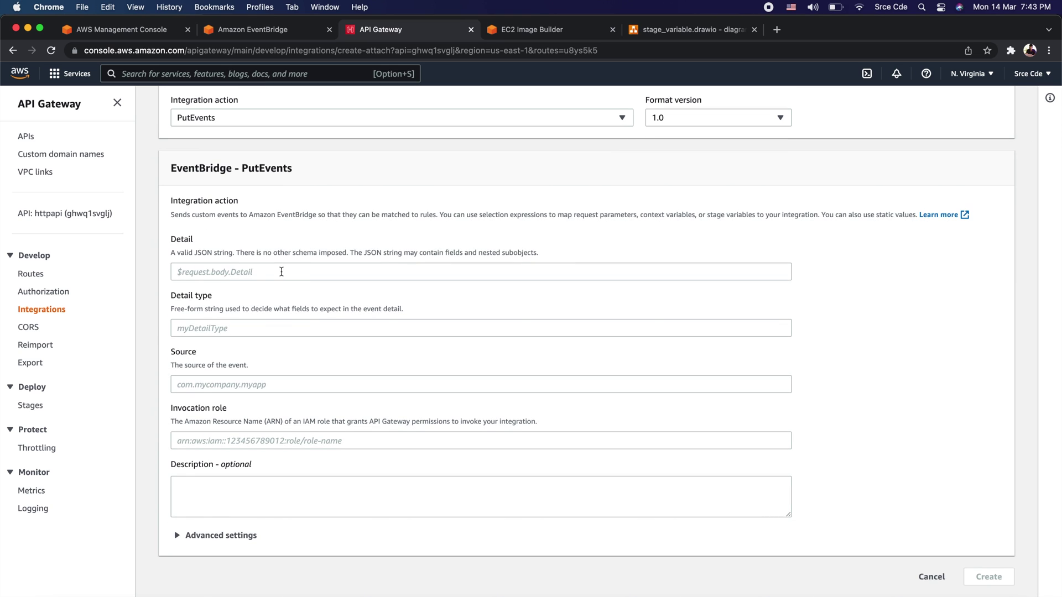
left_click(282, 272)
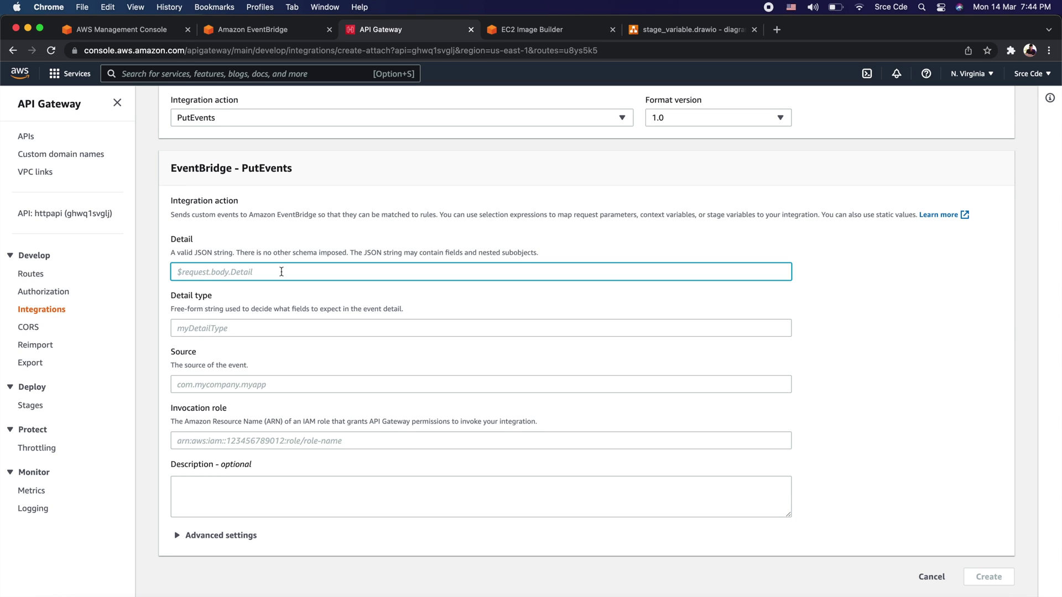
type("$request.body.detail")
left_click(282, 329)
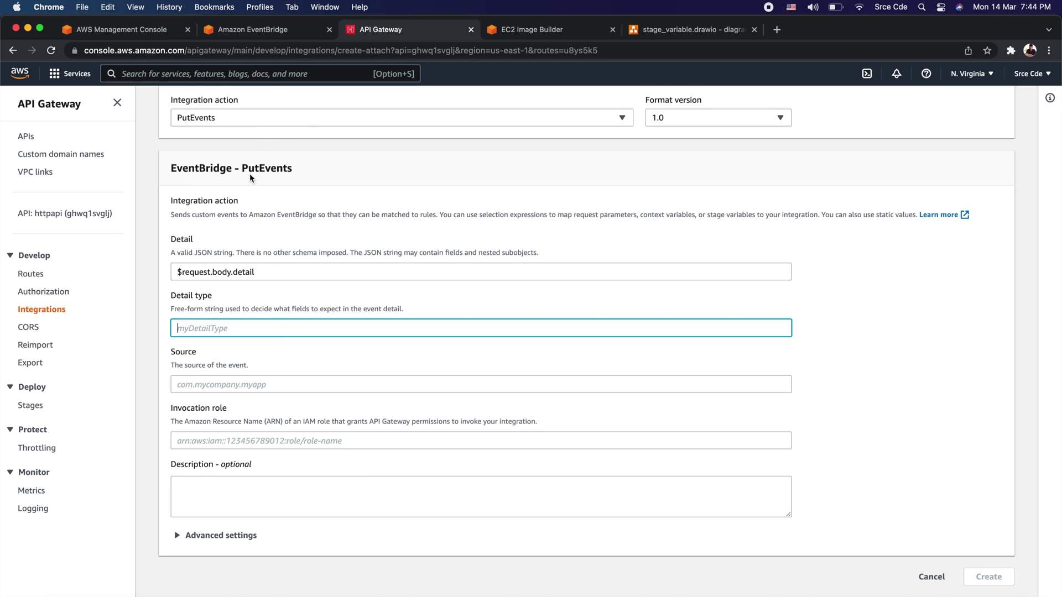
left_click(267, 31)
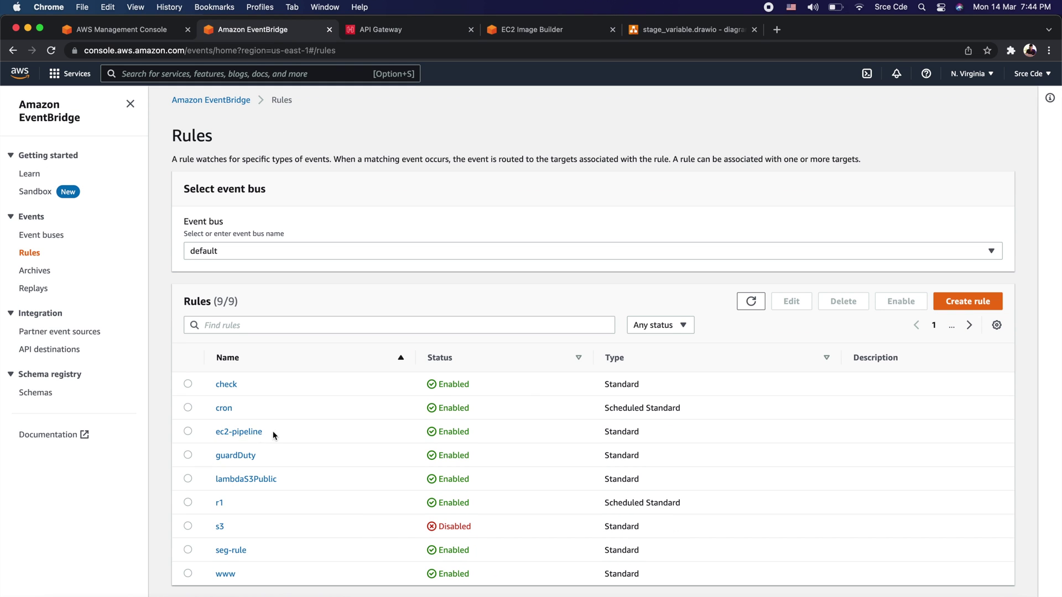
left_click(240, 433)
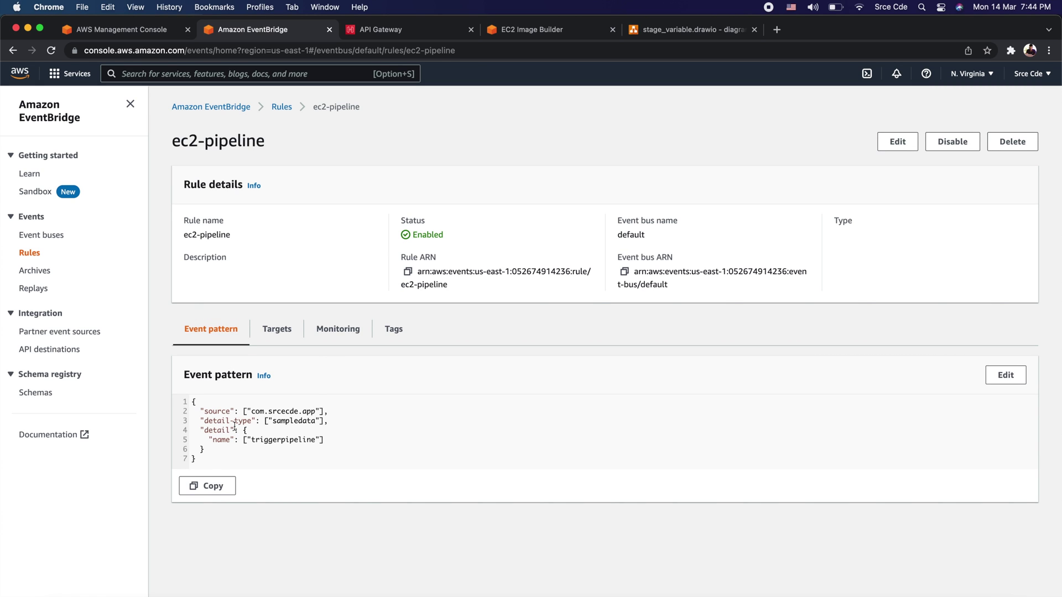
double_click(303, 422)
key("super+c")
left_click(415, 29)
key("super+v")
- Set the integration's Source to com.srcecde.app, copied from the ec2-pipeline rule's event pattern
left_click(257, 386)
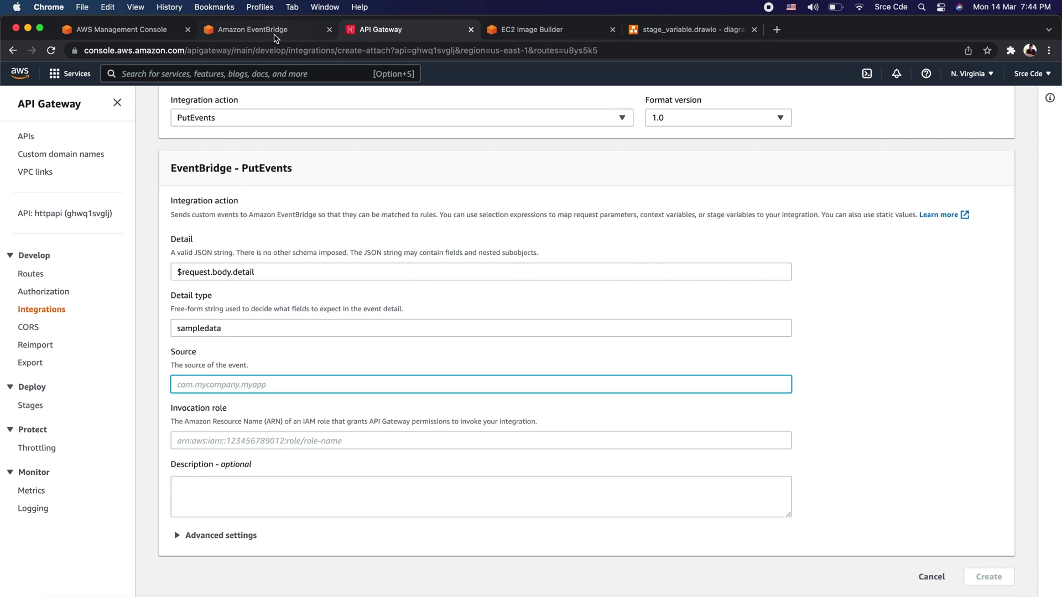
left_click(274, 29)
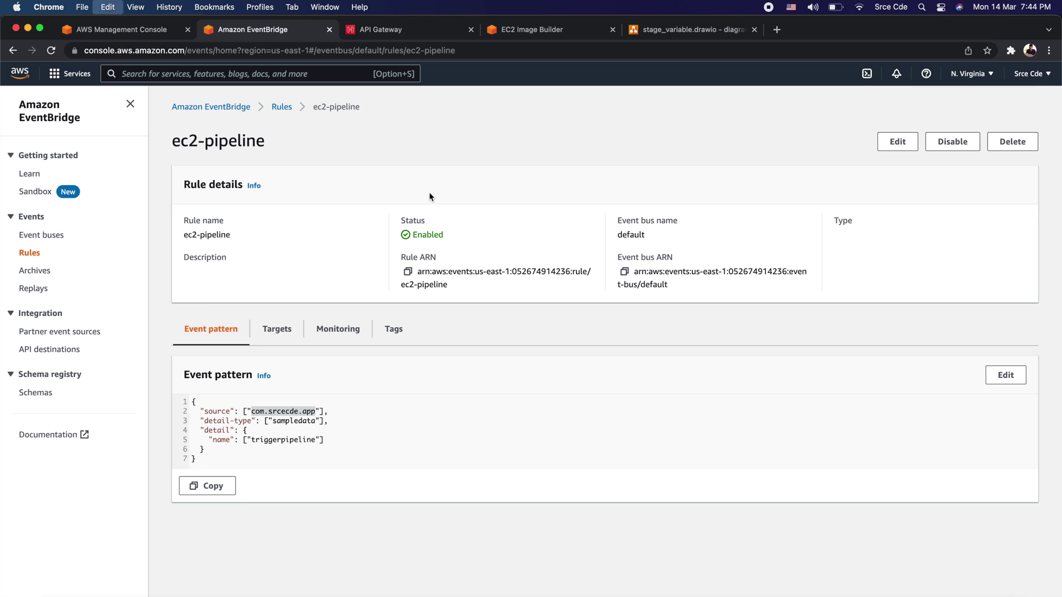
left_click(410, 34)
type("com.srcecde.app")
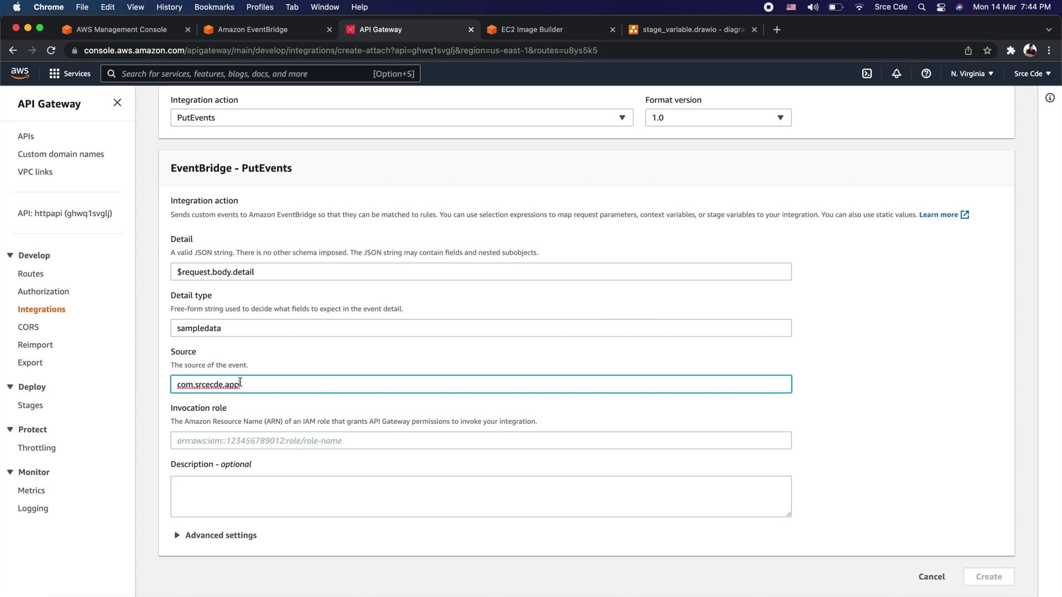
- Open IAM in a new browser tab and start creating a role for the integration's Invocation role
left_click(285, 443)
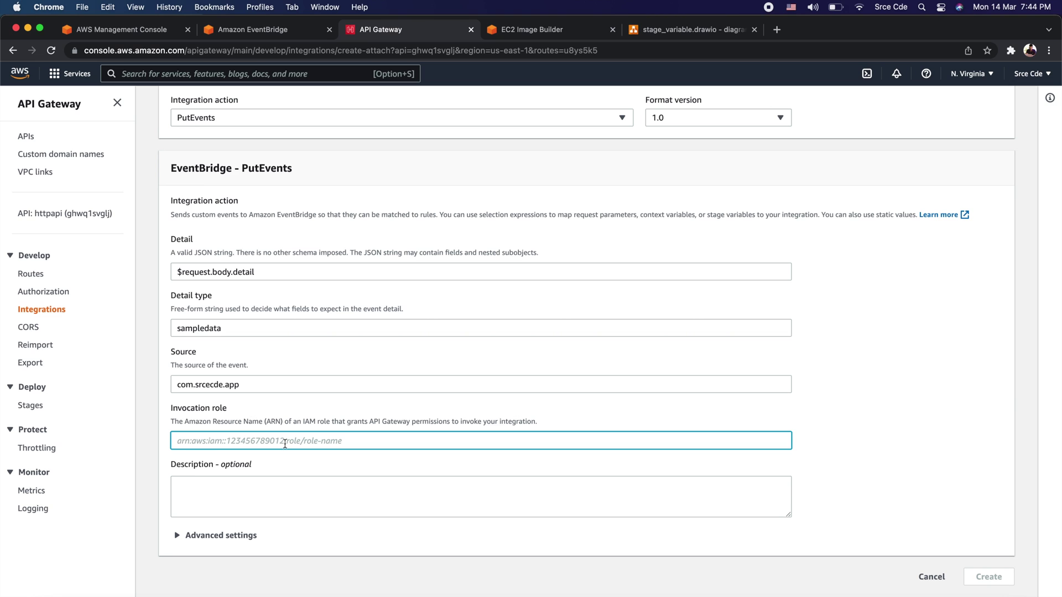
left_click(230, 78)
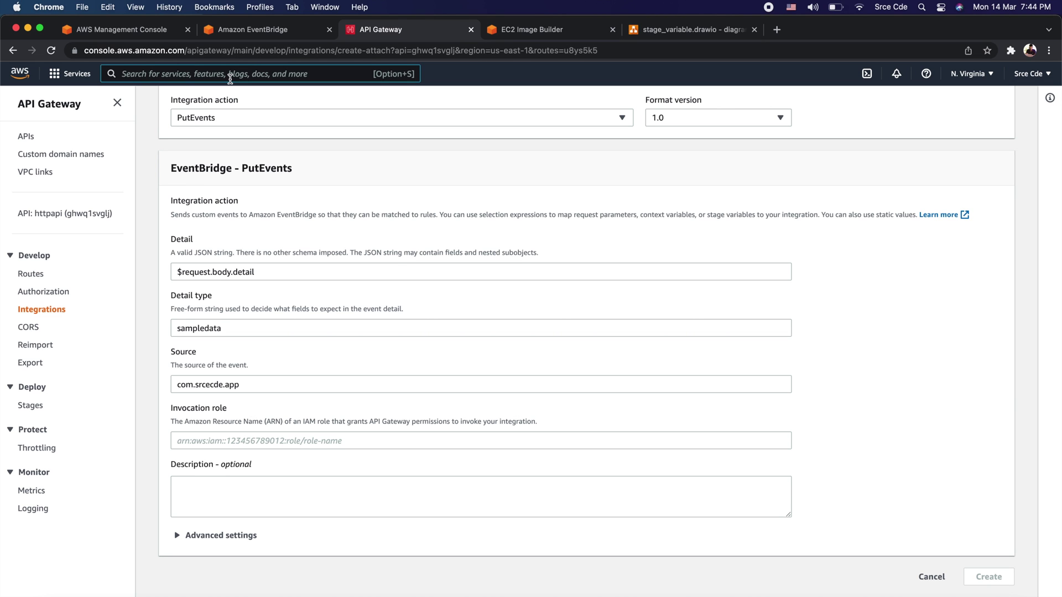
type("iam")
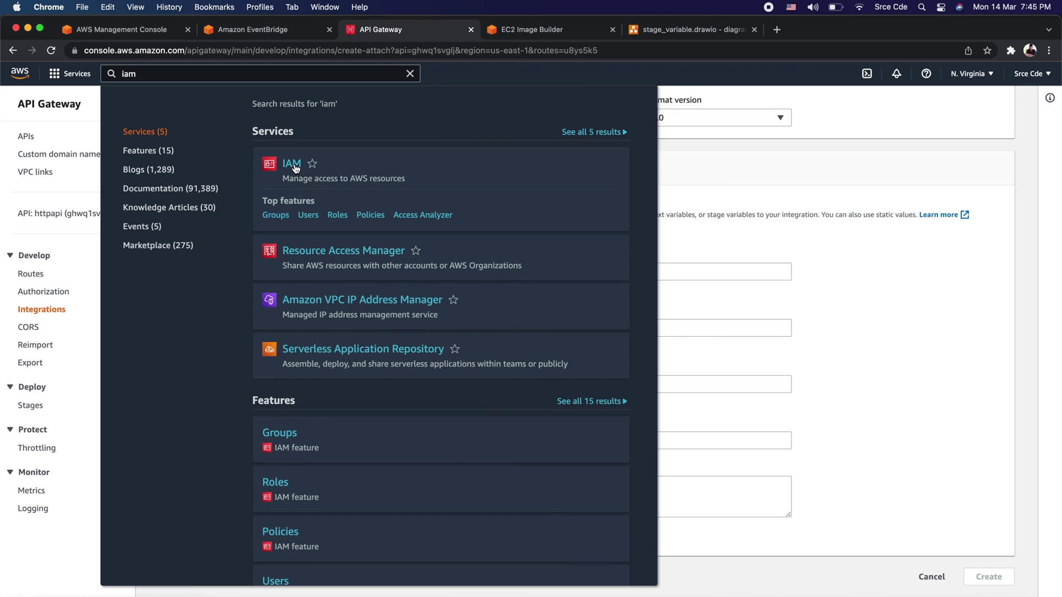
key("super+Return")
left_click(808, 199)
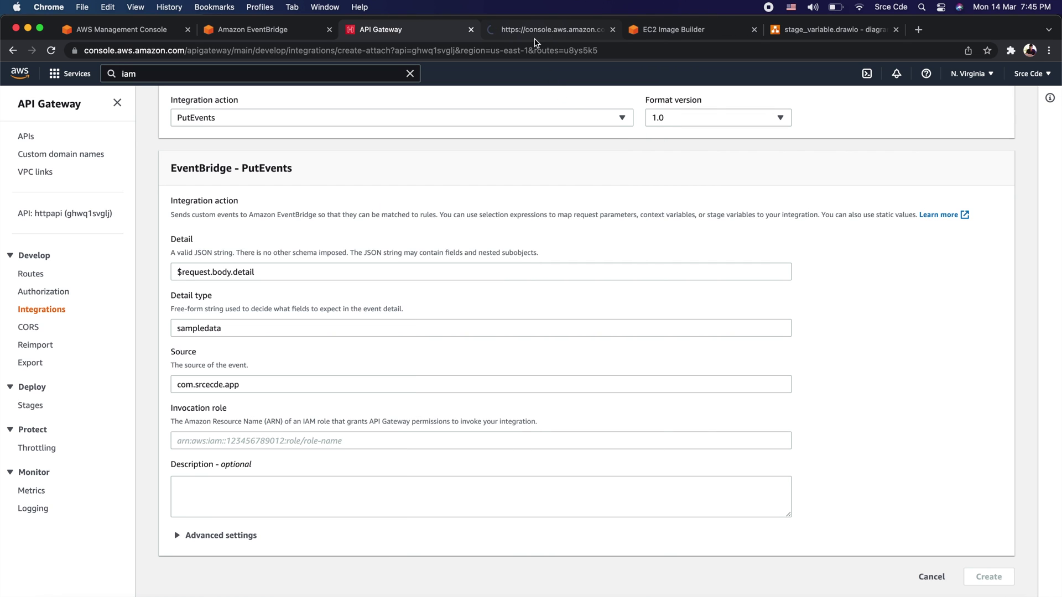
left_click(534, 33)
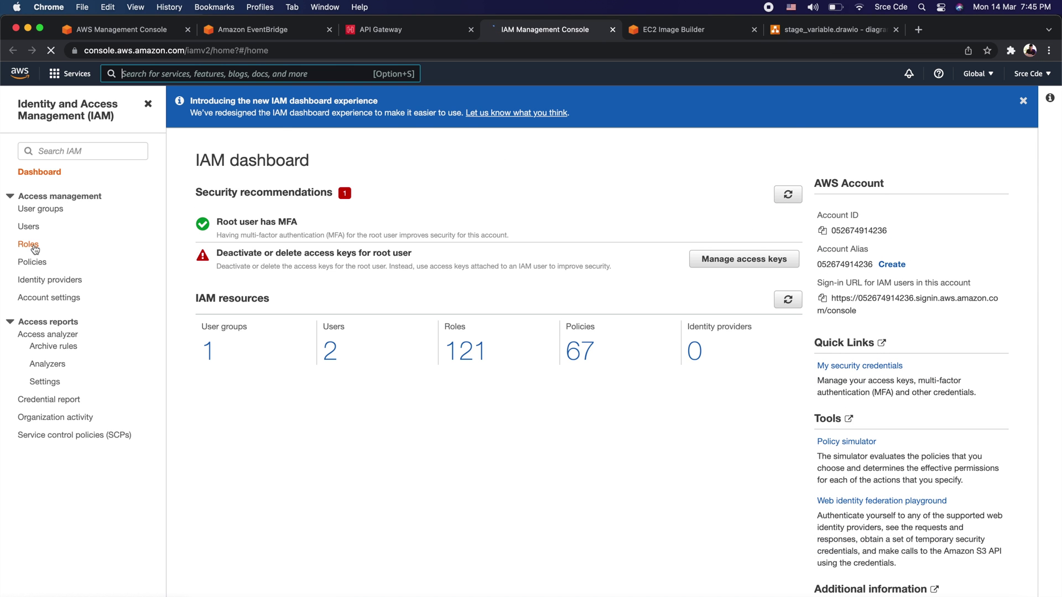
left_click(28, 244)
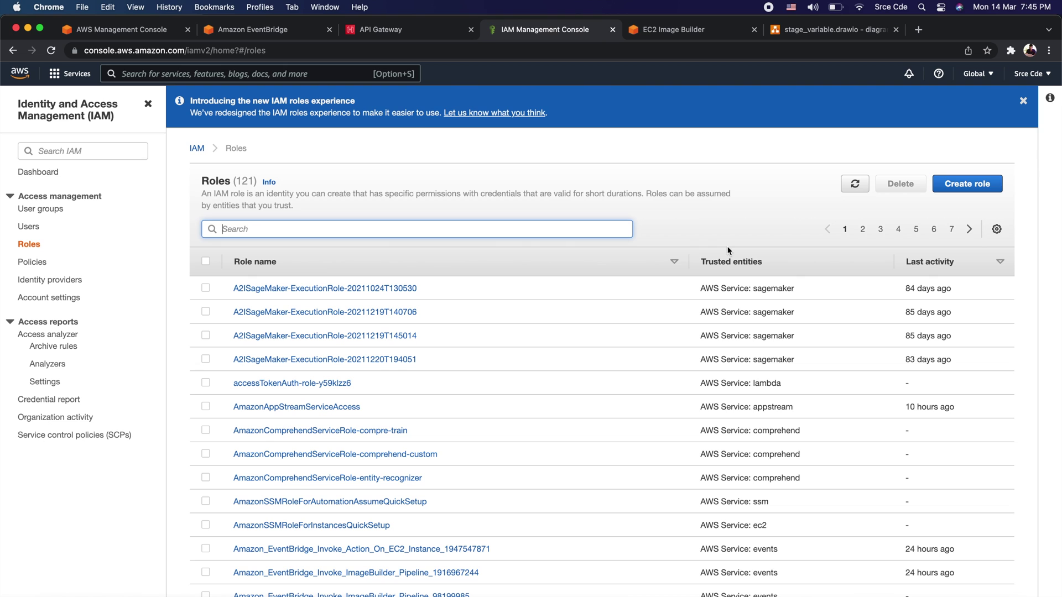
left_click(967, 185)
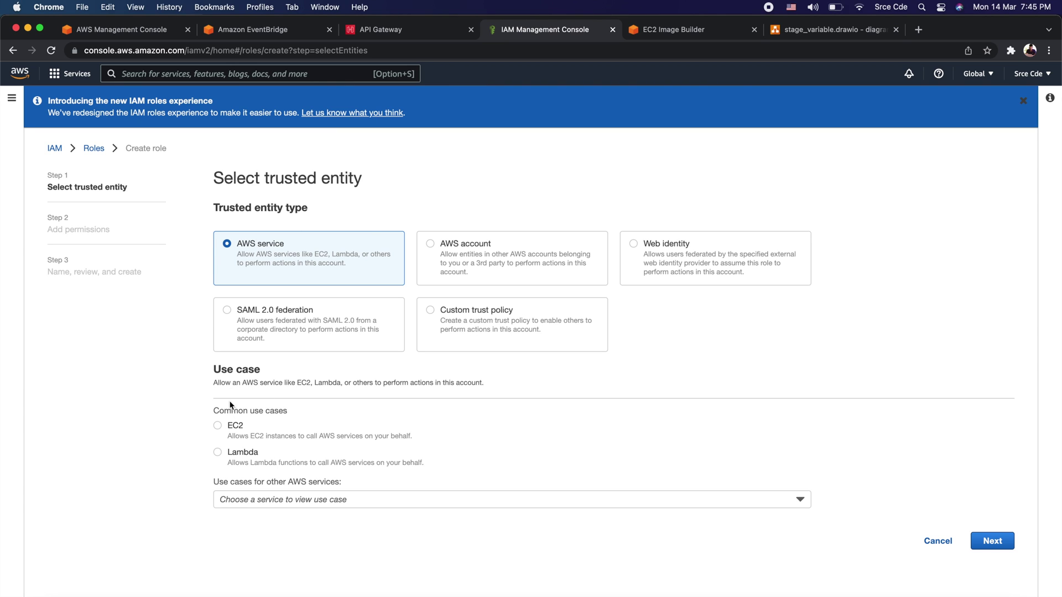
- Choose the API Gateway service and its API Gateway use case as the role's trusted entity, and continue to permissions
left_click(293, 500)
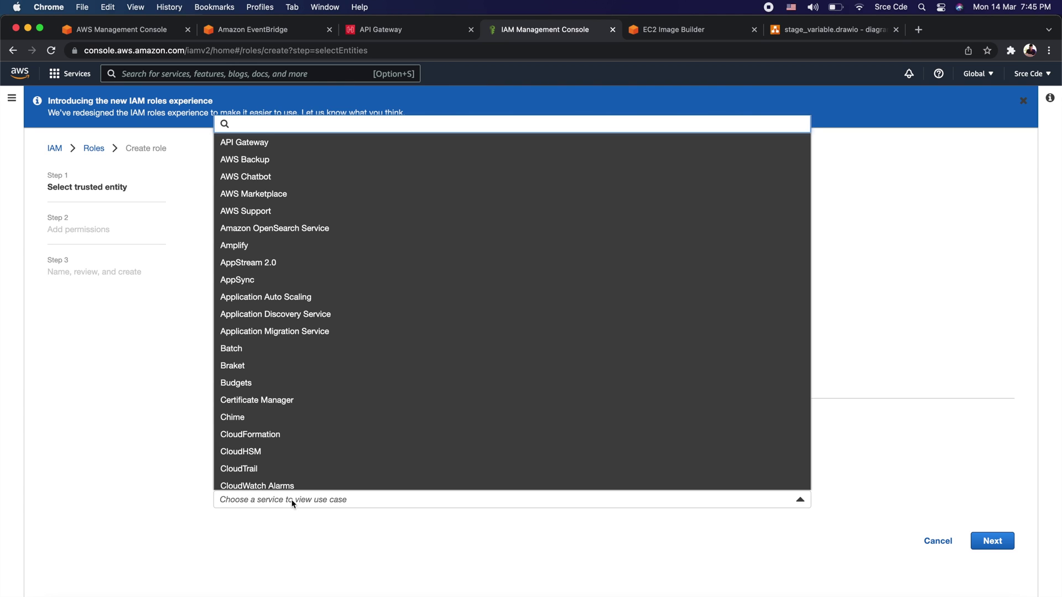
key("Down")
key("Return")
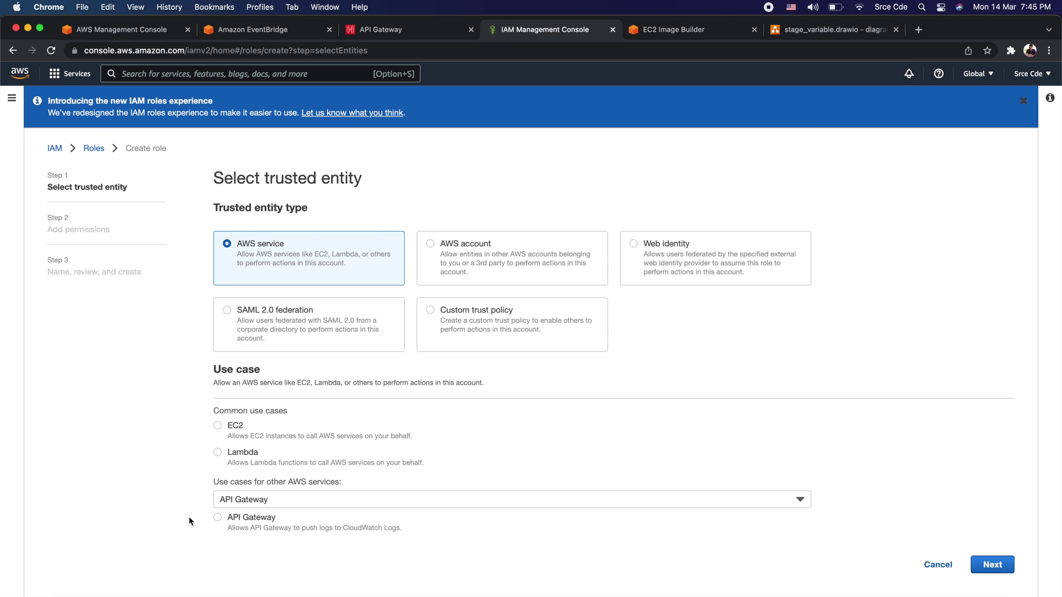
left_click(218, 519)
left_click(992, 564)
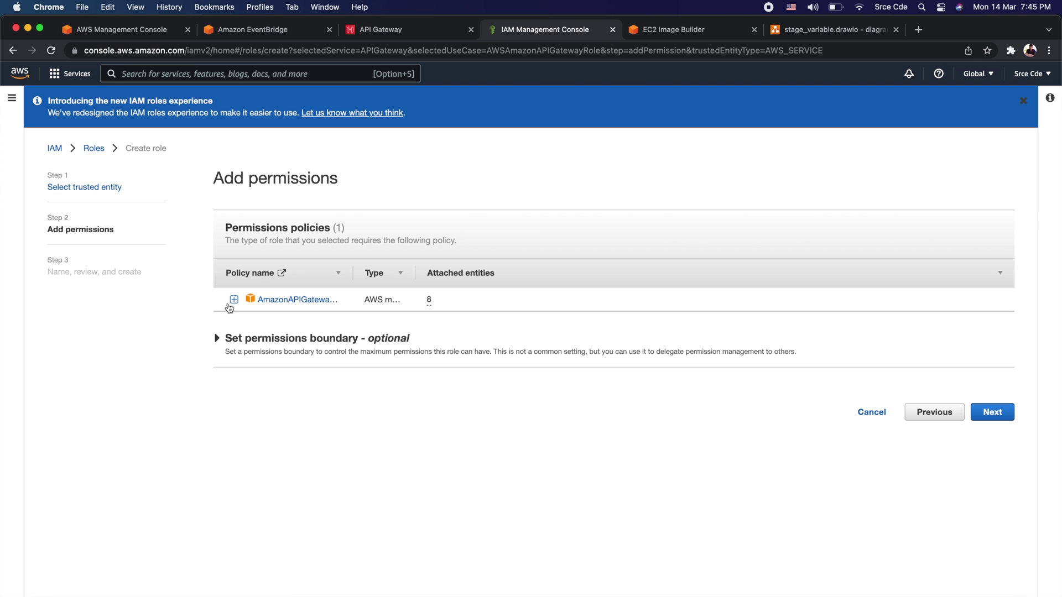
- Review the AmazonAPIGatewayPushToCloudWatchLogs policy, keep it, and create the role with the name api-gateway-event-bridge
left_click(233, 300)
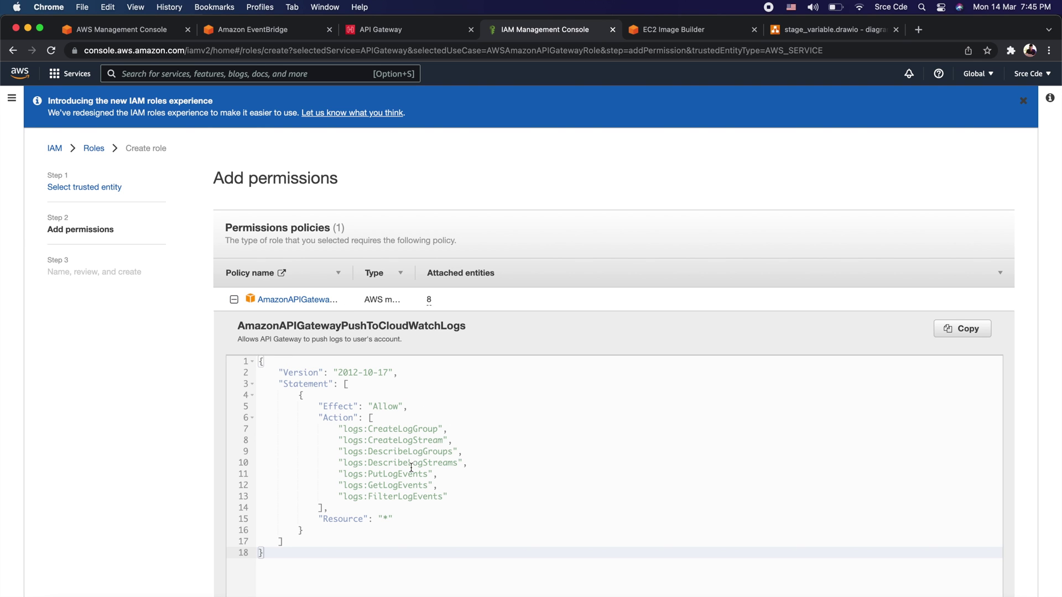
scroll(411, 468, "down", 5)
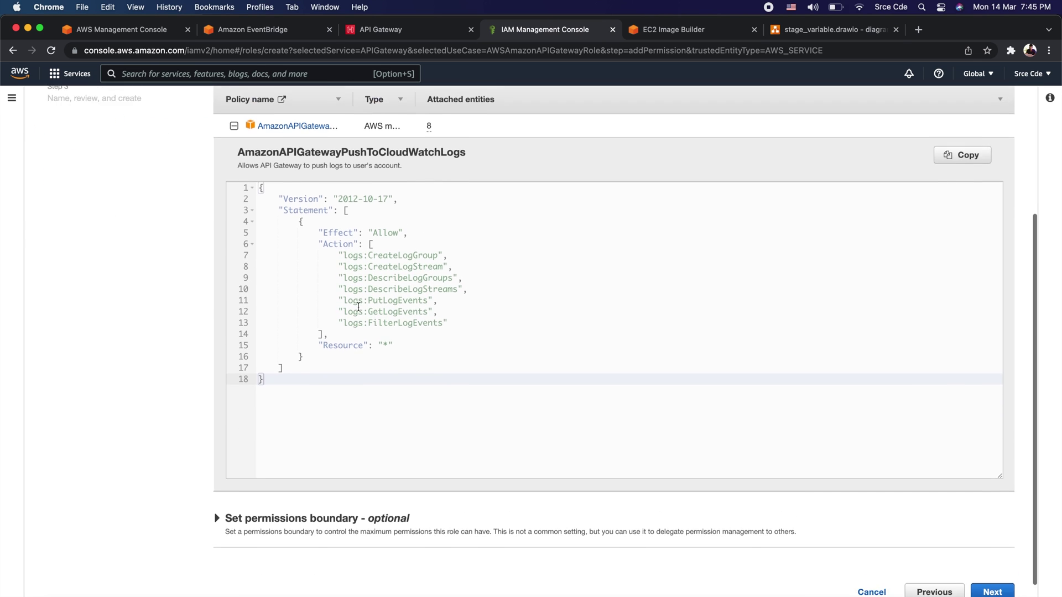
scroll(359, 307, "down", 2)
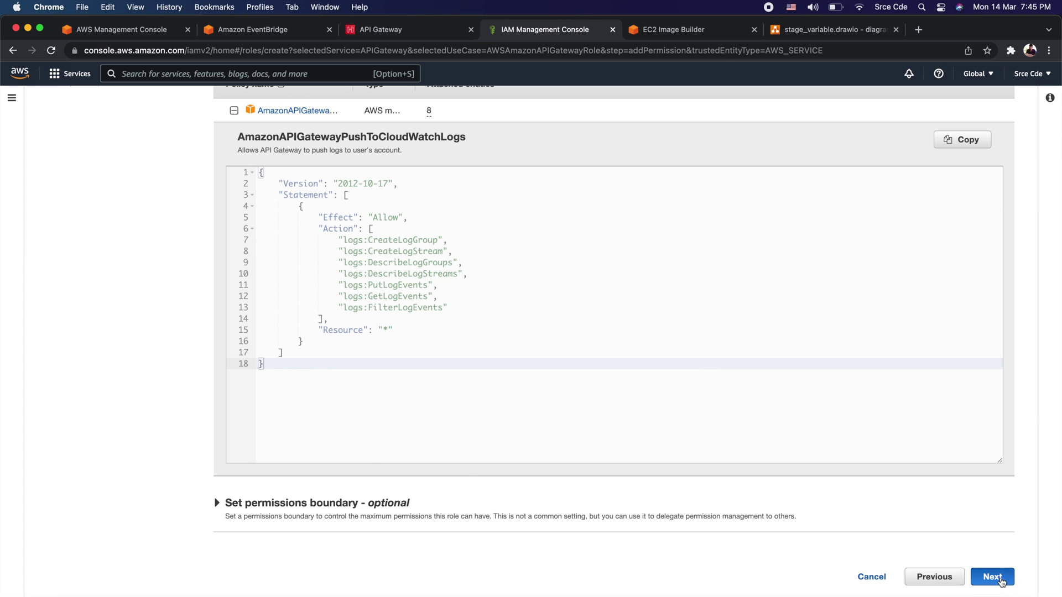
left_click(997, 576)
left_click(268, 196)
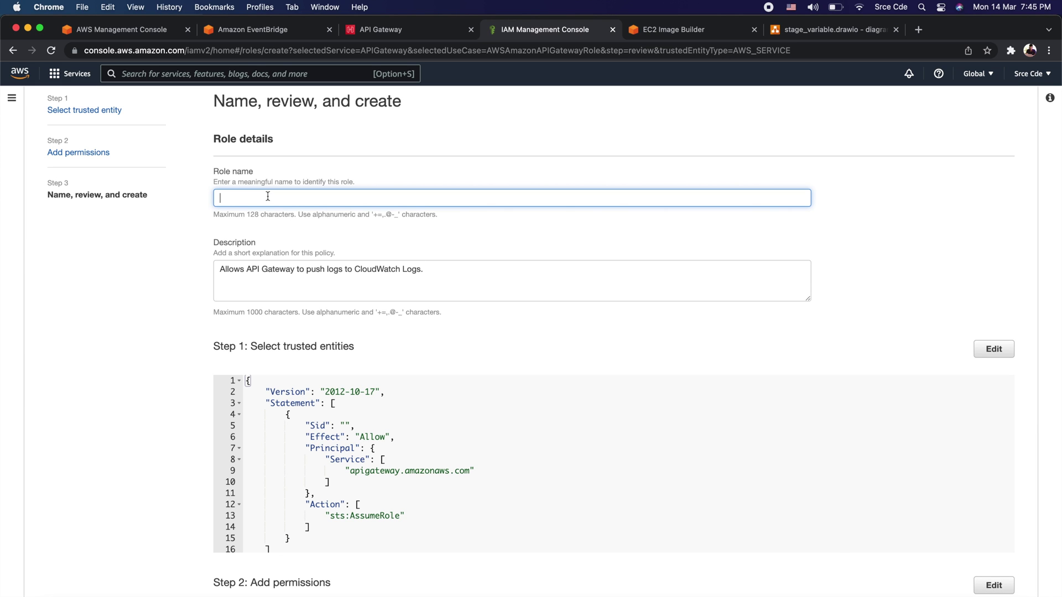
type("api-gateway-event-bridge")
scroll(391, 231, "down", 5)
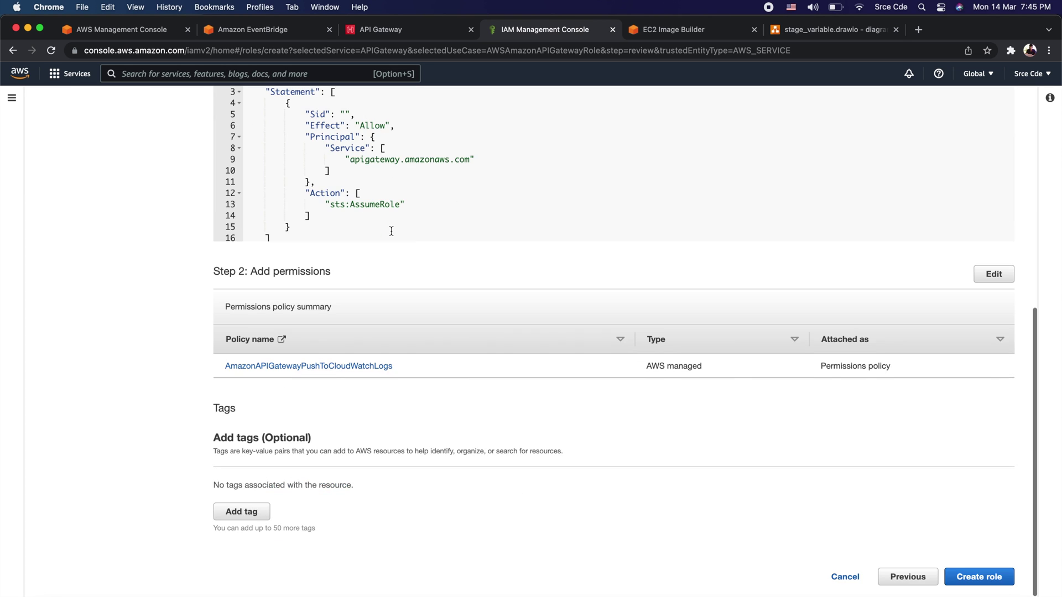
left_click(970, 578)
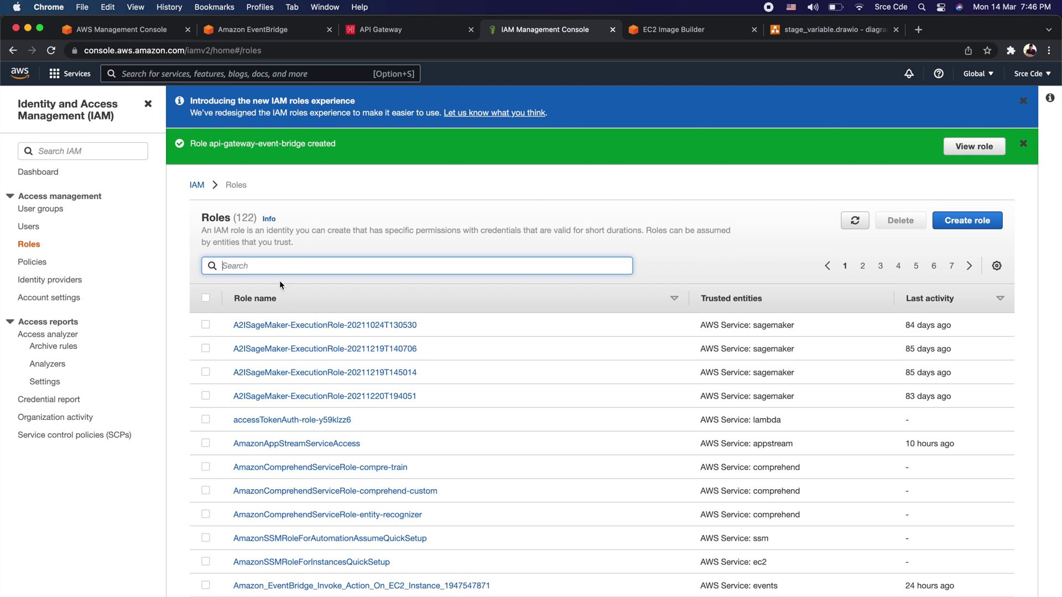
- Find the api-gateway-event-bridge role among the roles, open it and start attaching policies to it
type("api-")
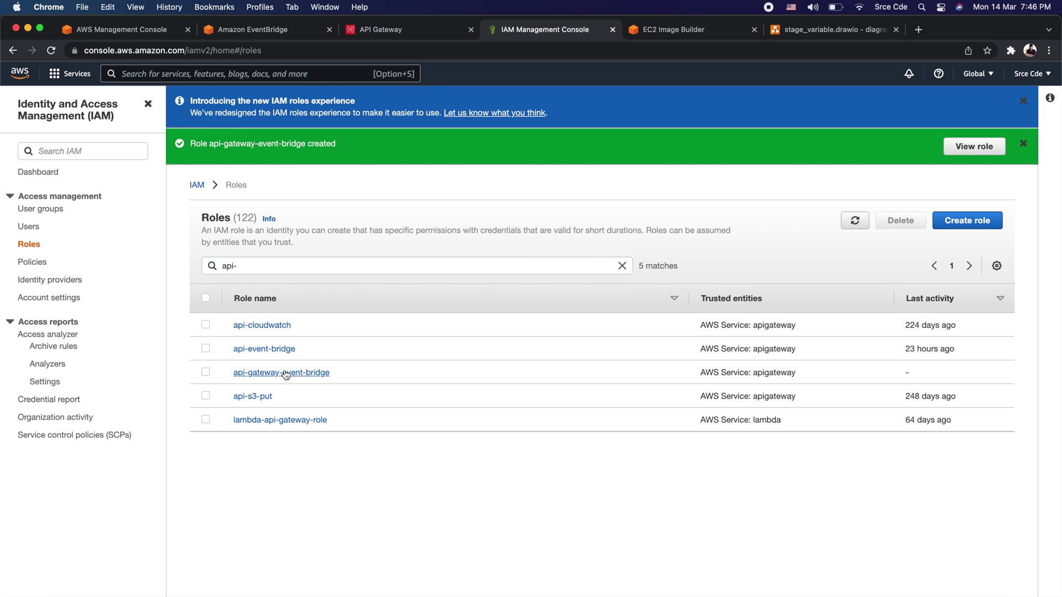
left_click(287, 372)
scroll(348, 474, "down", 1)
scroll(348, 475, "down", 5)
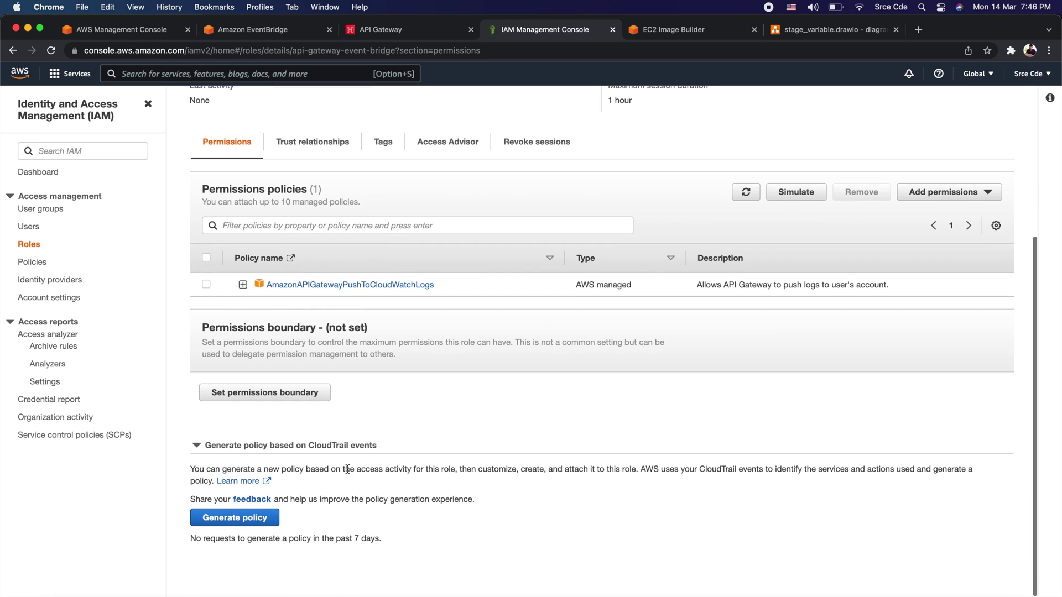
left_click(974, 192)
left_click(936, 211)
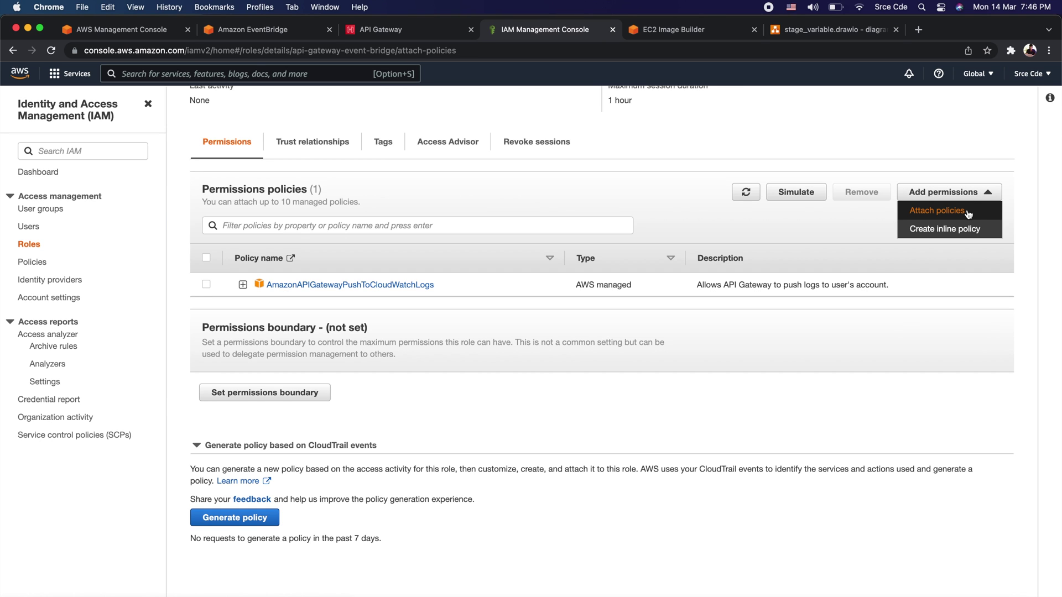
left_click(110, 287)
type("event")
key("Return")
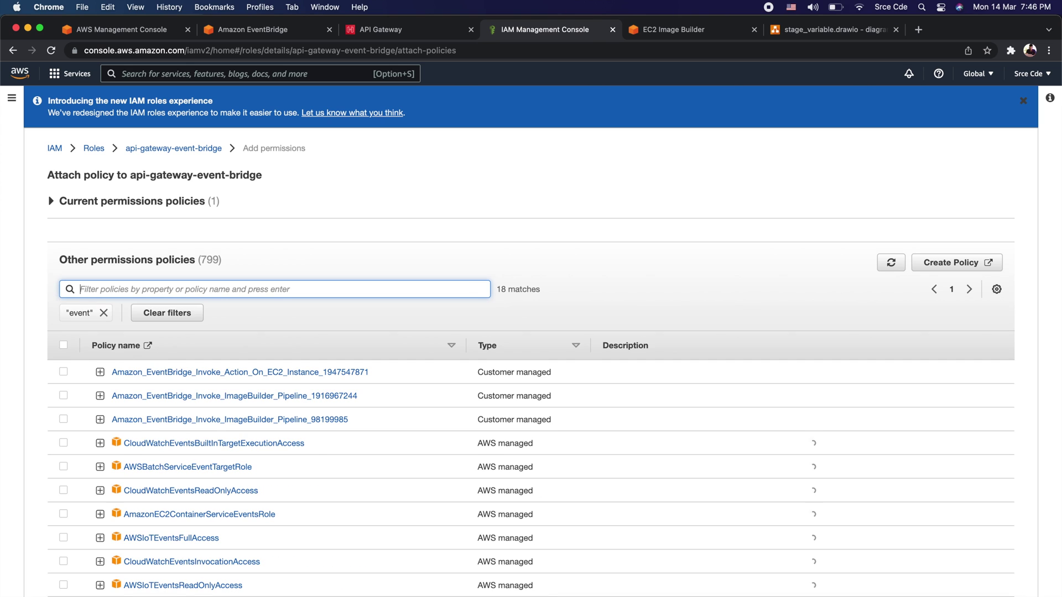
scroll(174, 493, "down", 3)
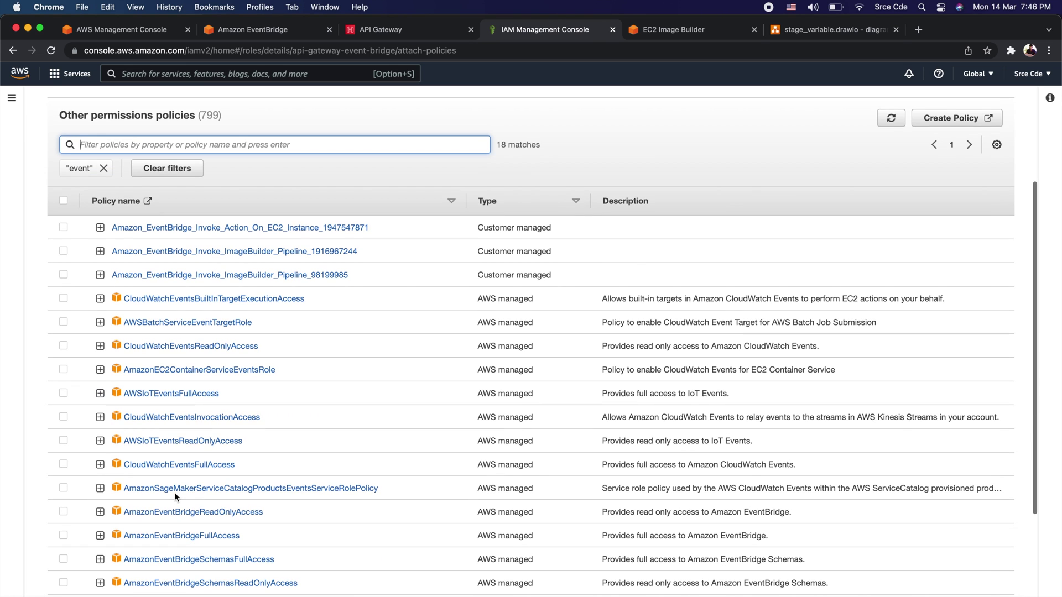
scroll(139, 326, "up", 3)
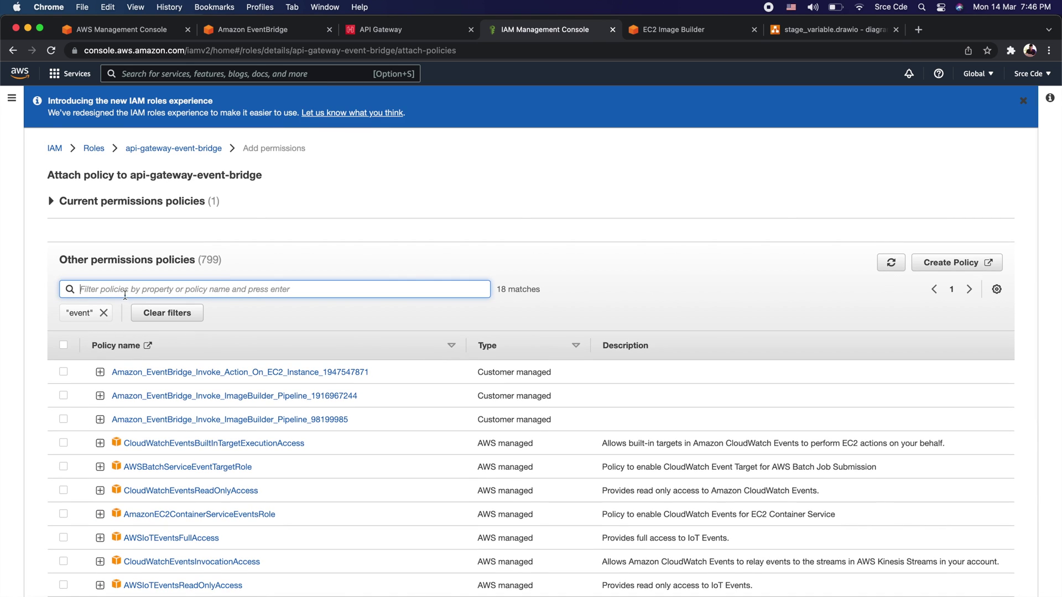
left_click(103, 312)
- Filter the policies by eventbridge and attach AmazonEventBridgeFullAccess to the api-gateway-event-bridge role
left_click(97, 291)
type("eve")
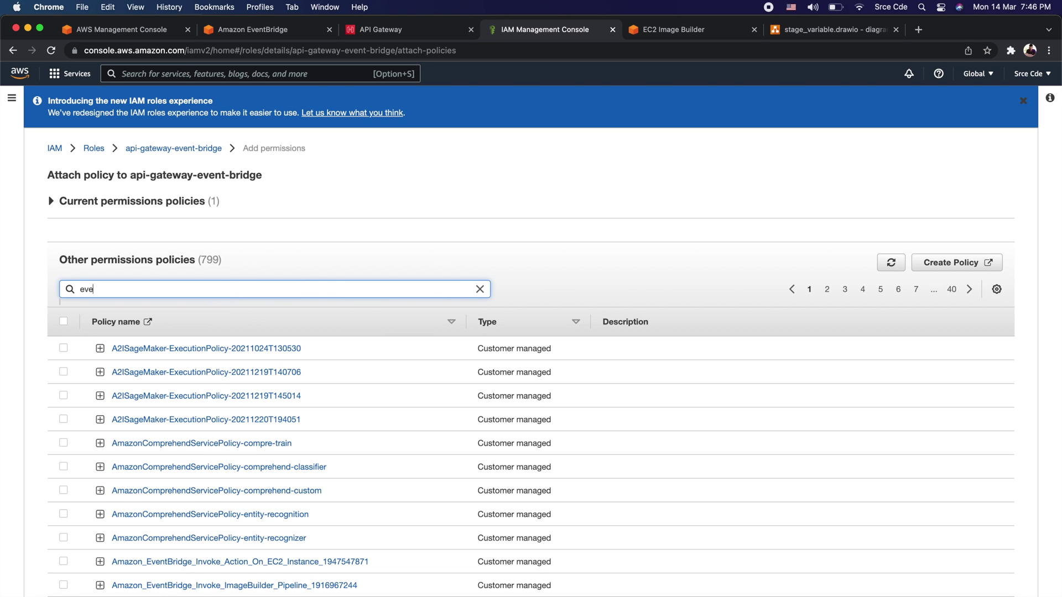
type("ntbridge")
key("Return")
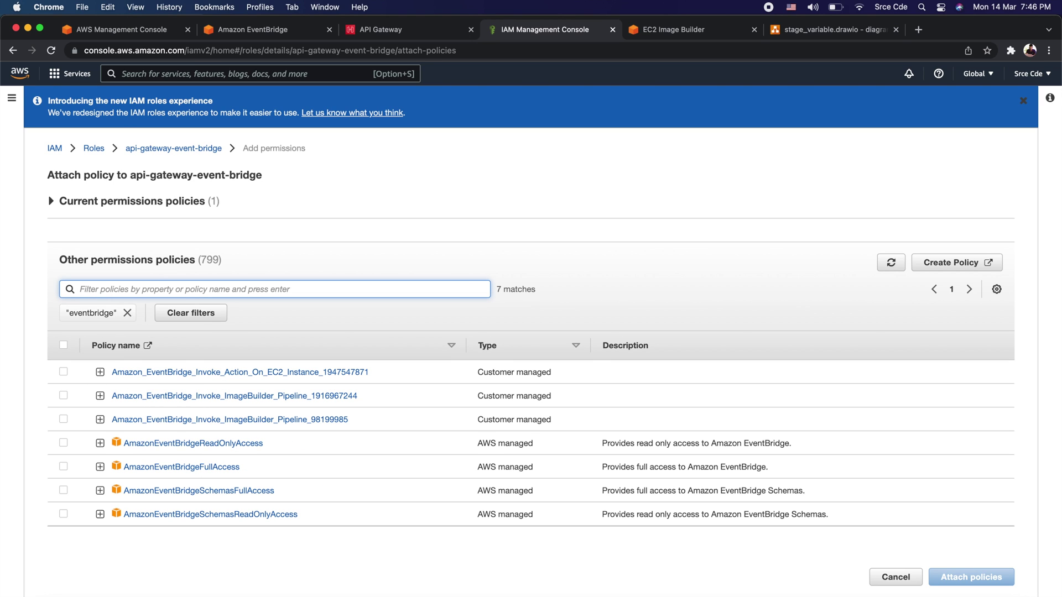
left_click(138, 476)
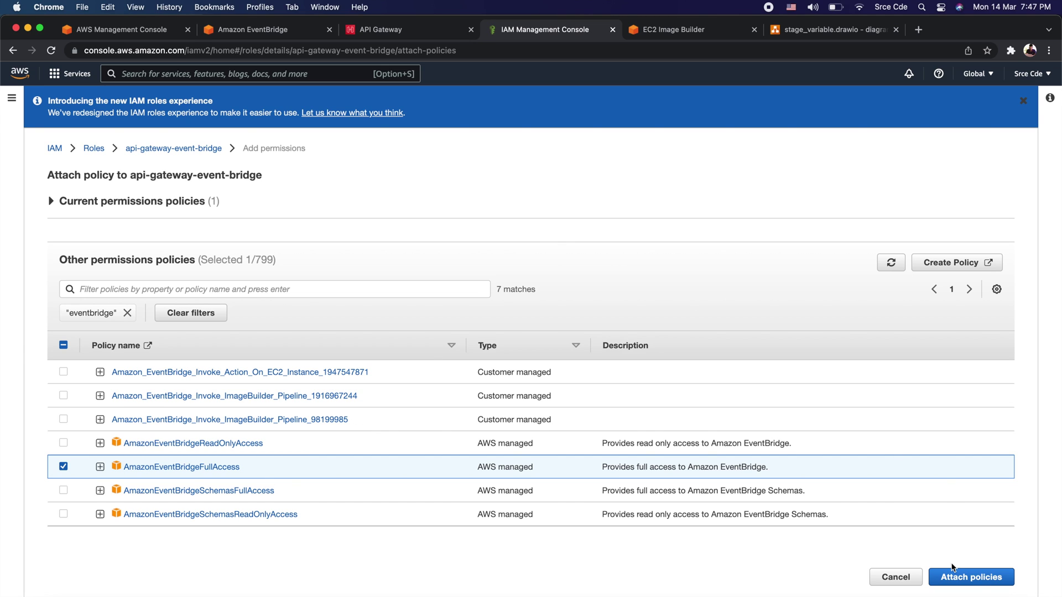
left_click(985, 578)
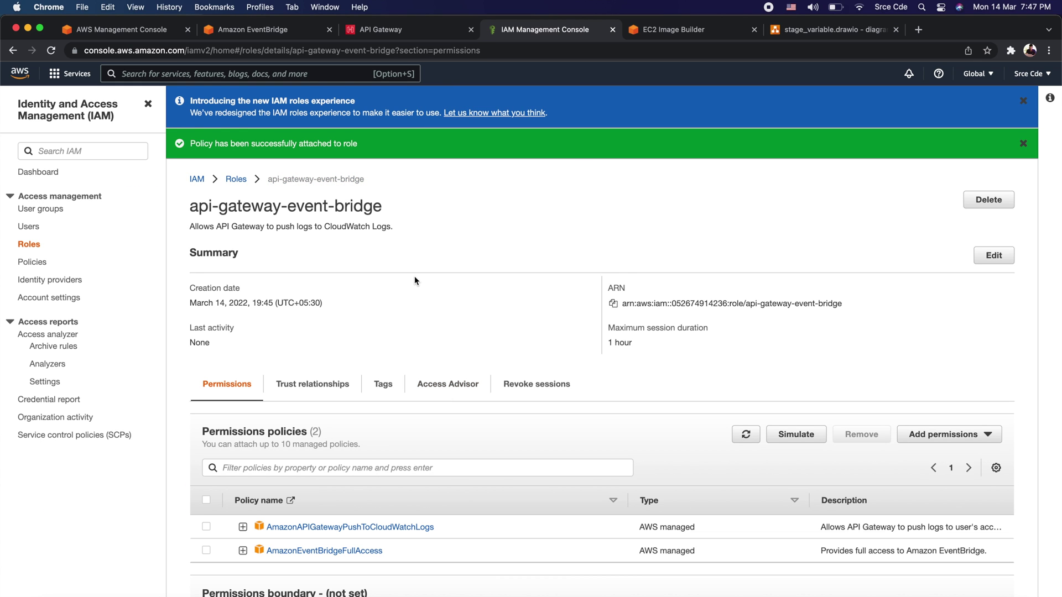
- Copy the api-gateway-event-bridge role's ARN and enter it as the Invocation role of the API Gateway integration
left_click(614, 304)
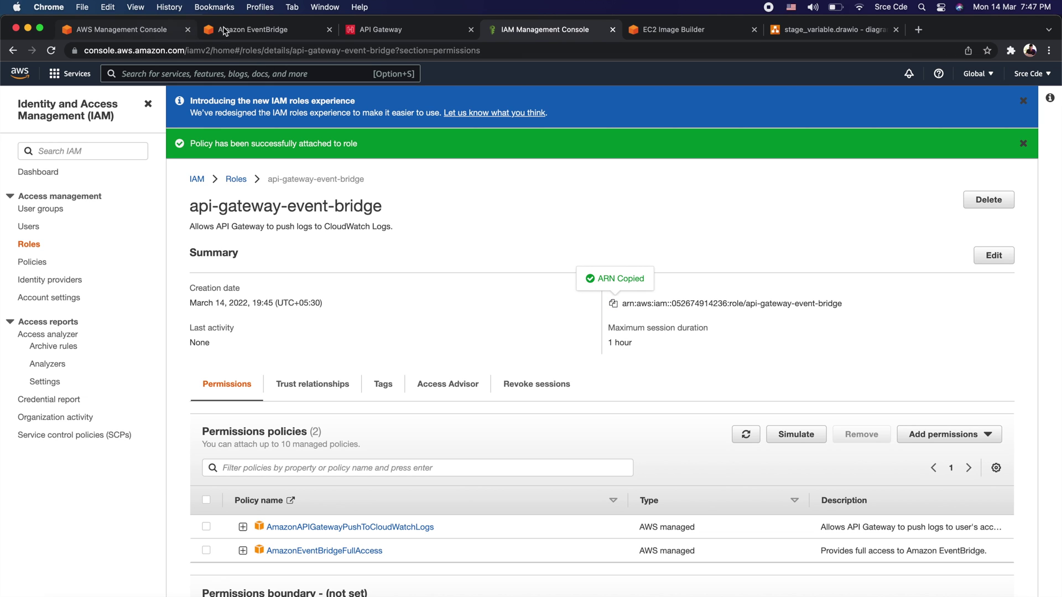
left_click(256, 35)
left_click(426, 36)
left_click(253, 440)
key("super+v")
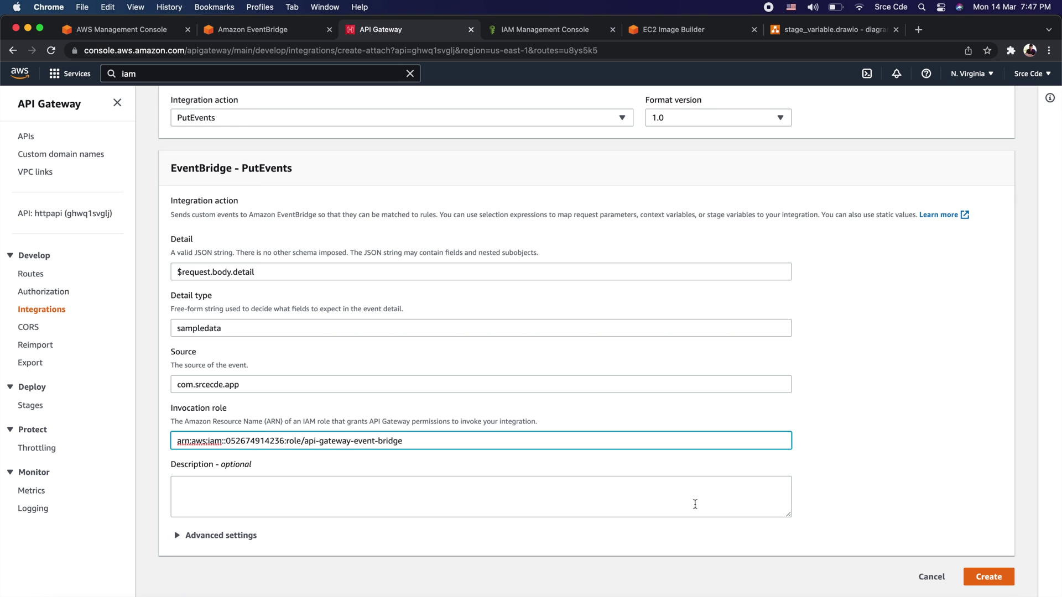
- Check the integration's optional advanced settings, leave them empty, and create the EventBridge integration
left_click(205, 536)
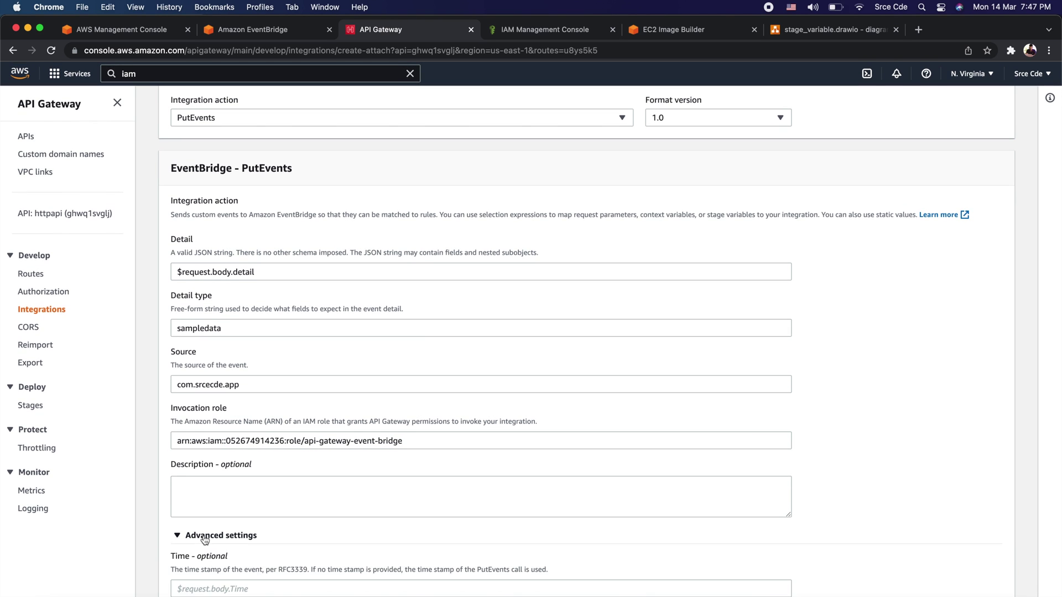
scroll(204, 535, "down", 6)
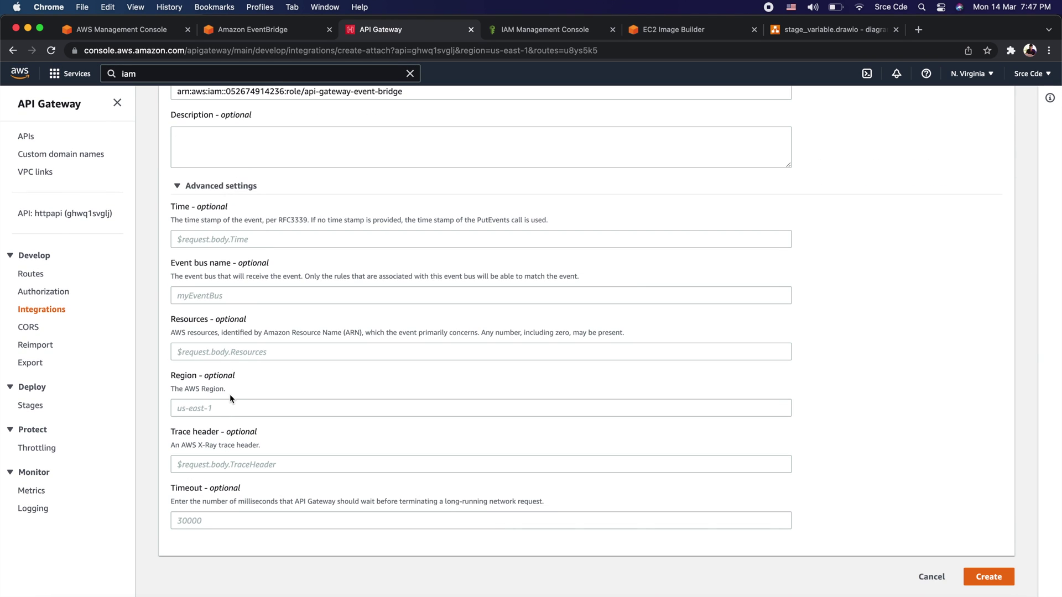
scroll(230, 394, "up", 2)
left_click(206, 242)
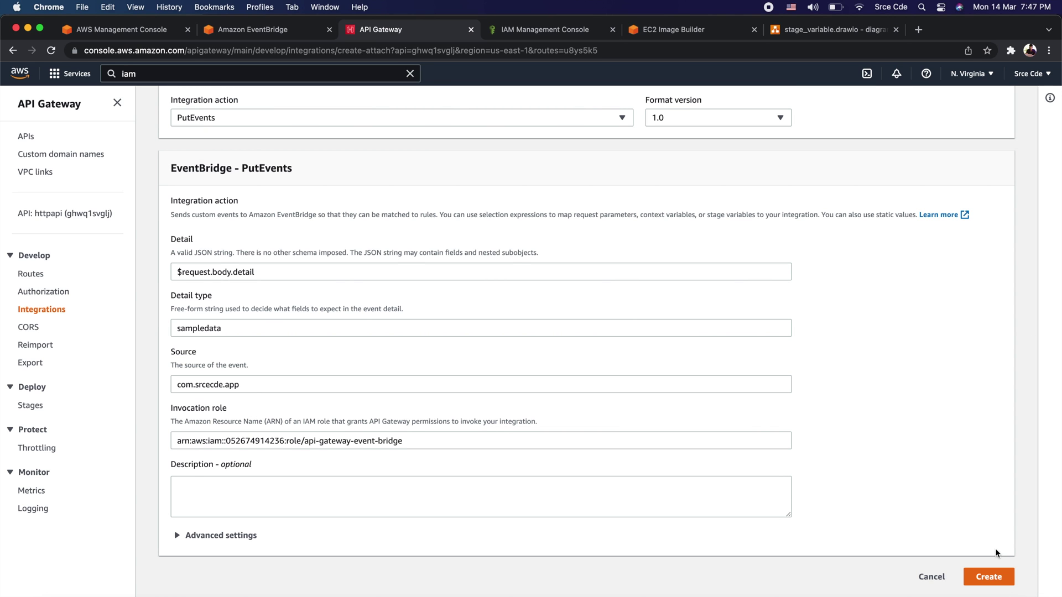
left_click(989, 577)
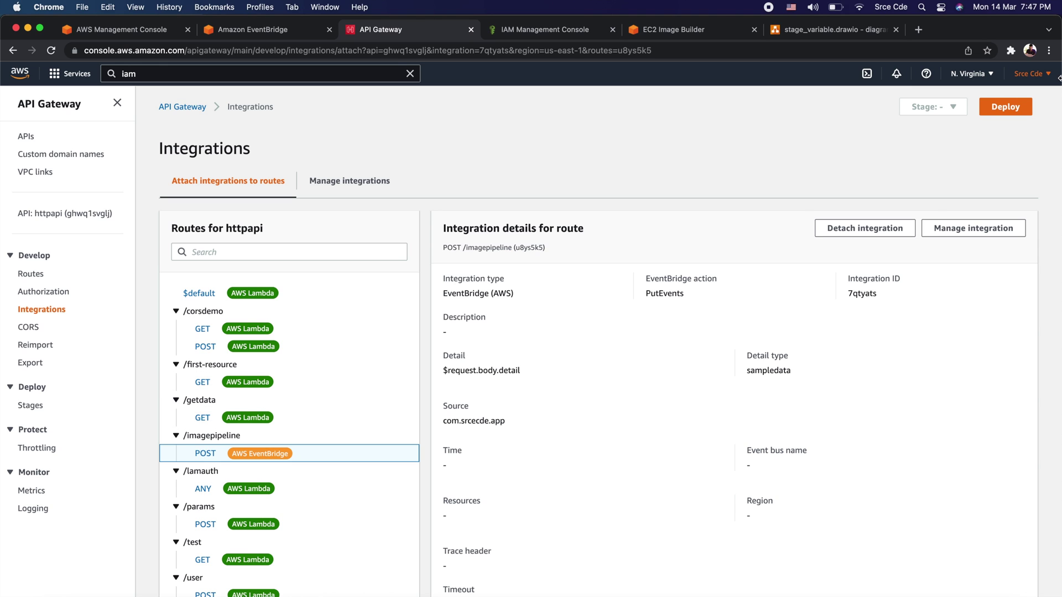
- Deploy the httpapi changes to the dev stage without a description
left_click(989, 110)
left_click(576, 332)
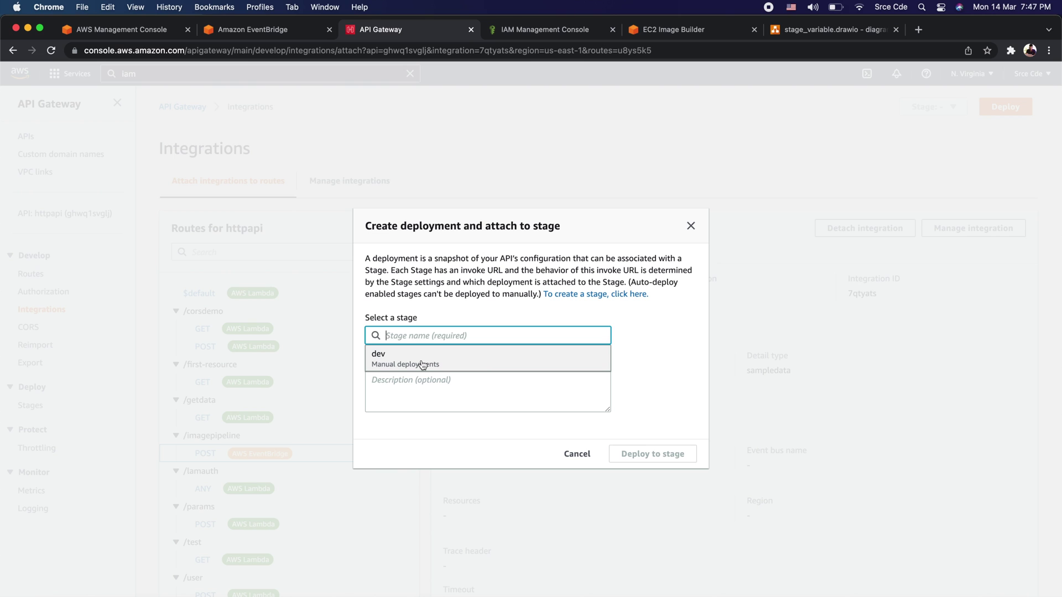
left_click(422, 364)
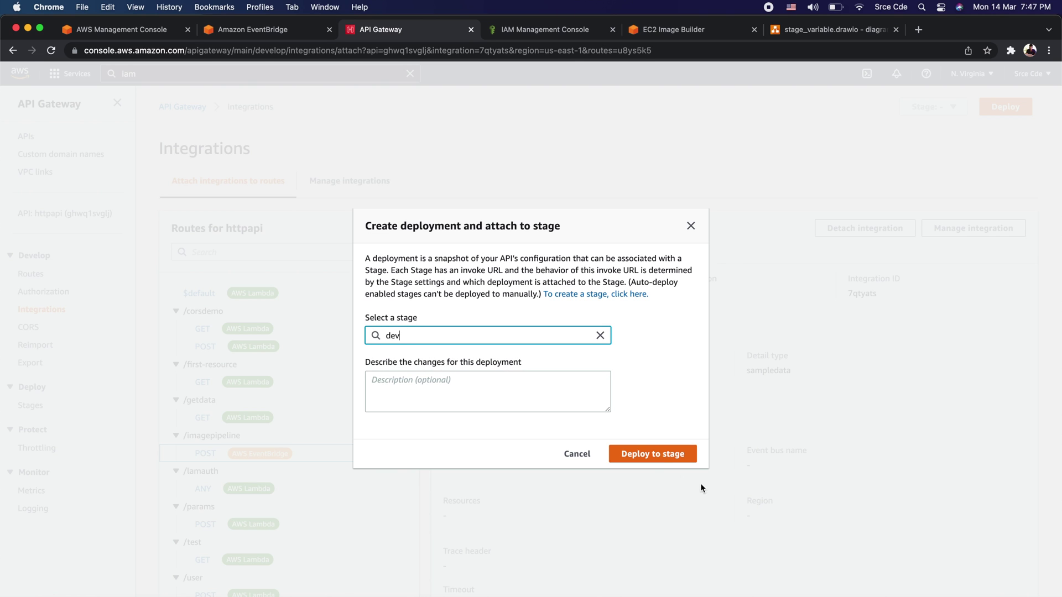
left_click(658, 454)
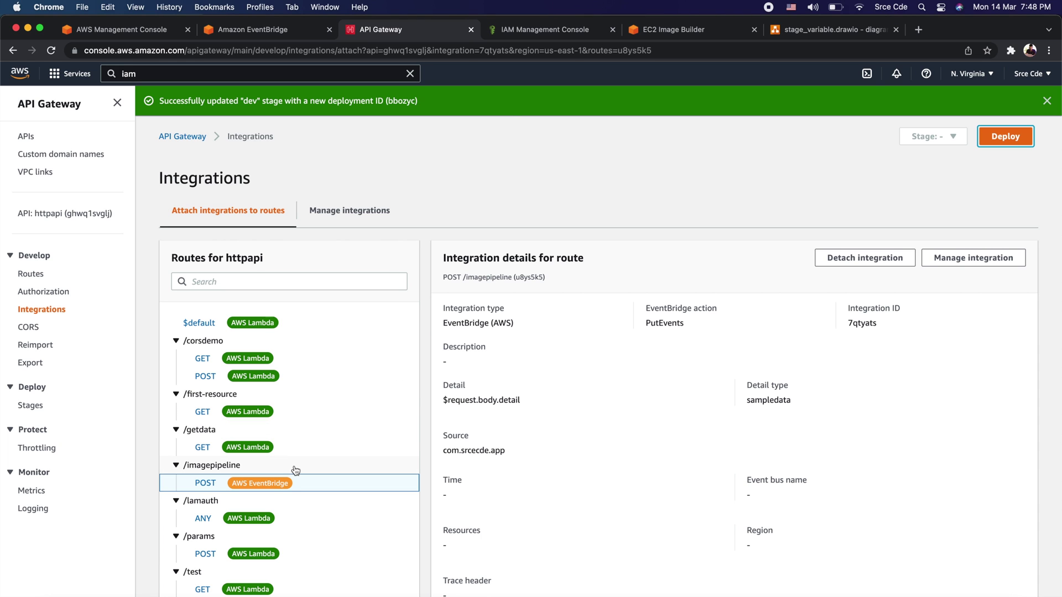
- Find the EC2 service and open its Instances list in a separate tab to check for running instances
left_click(296, 69)
type("ec2")
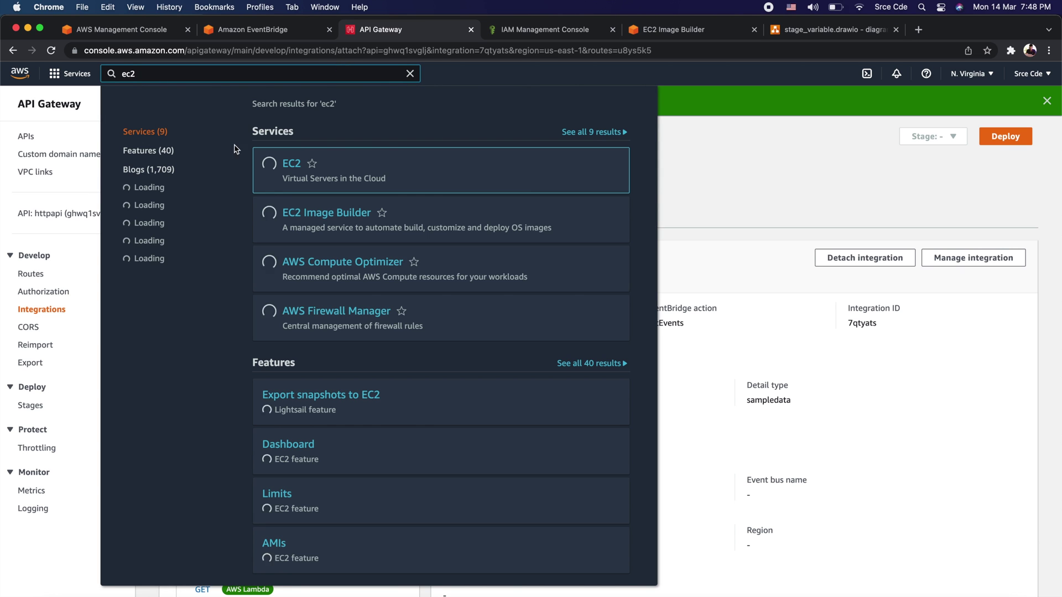
left_click(292, 163)
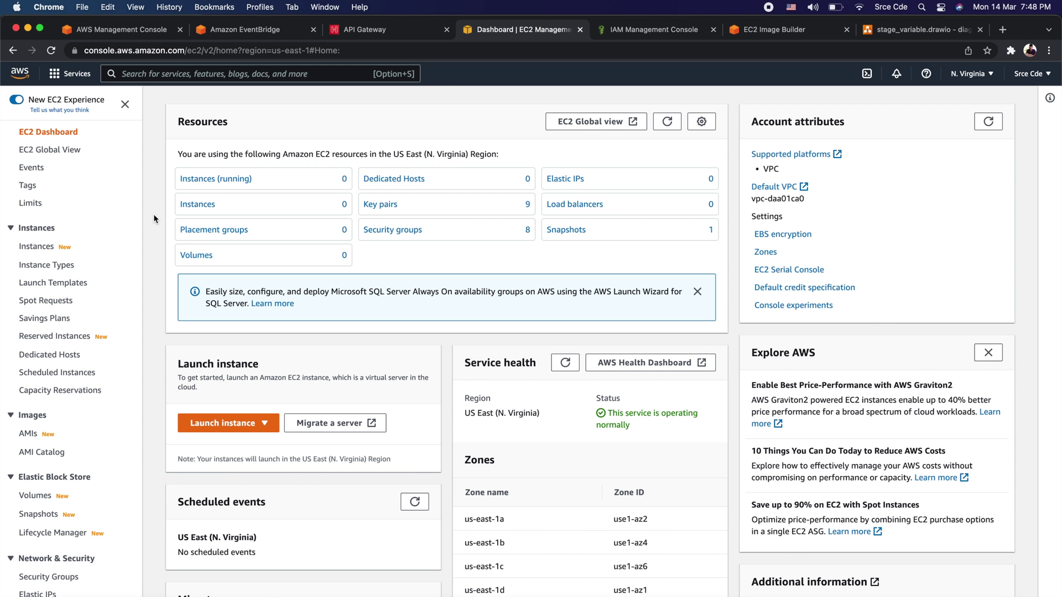
left_click(44, 247)
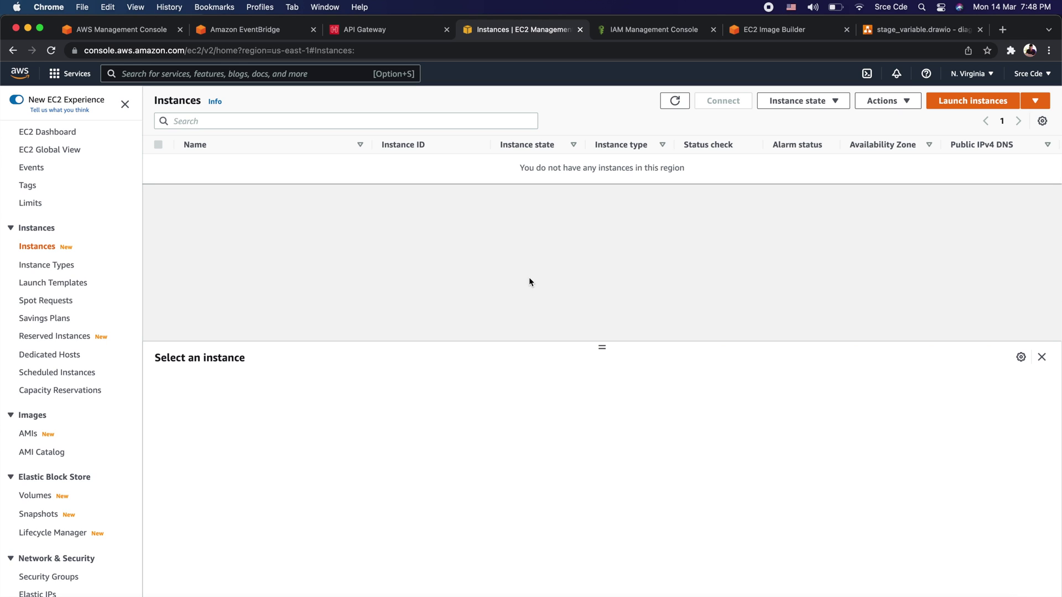
- Copy the invoke URL of the httpapi dev stage and enter it with a trailing slash as the request URL in Postman
left_click(381, 33)
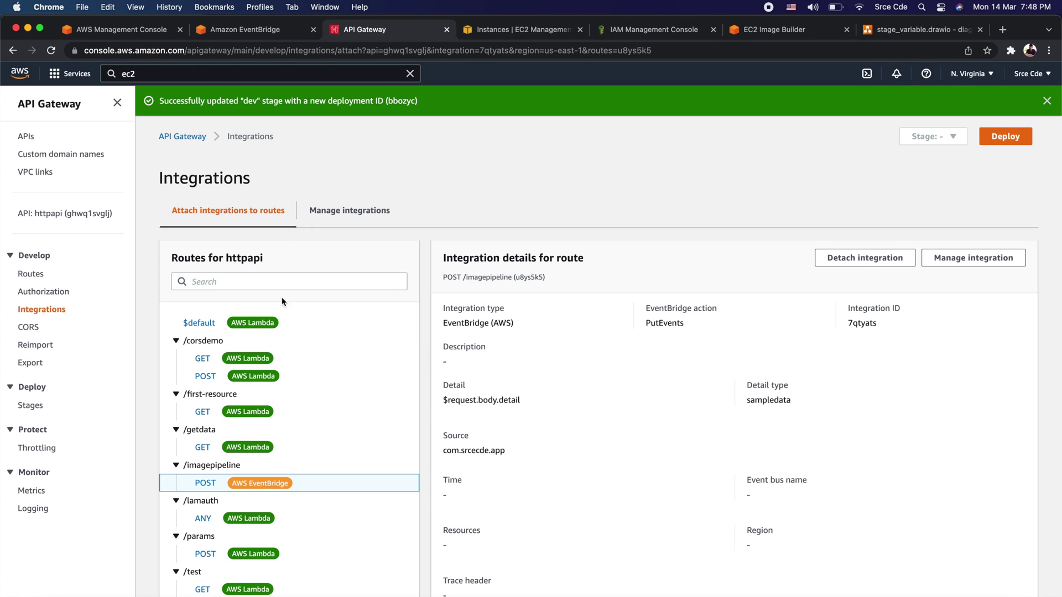
left_click(31, 406)
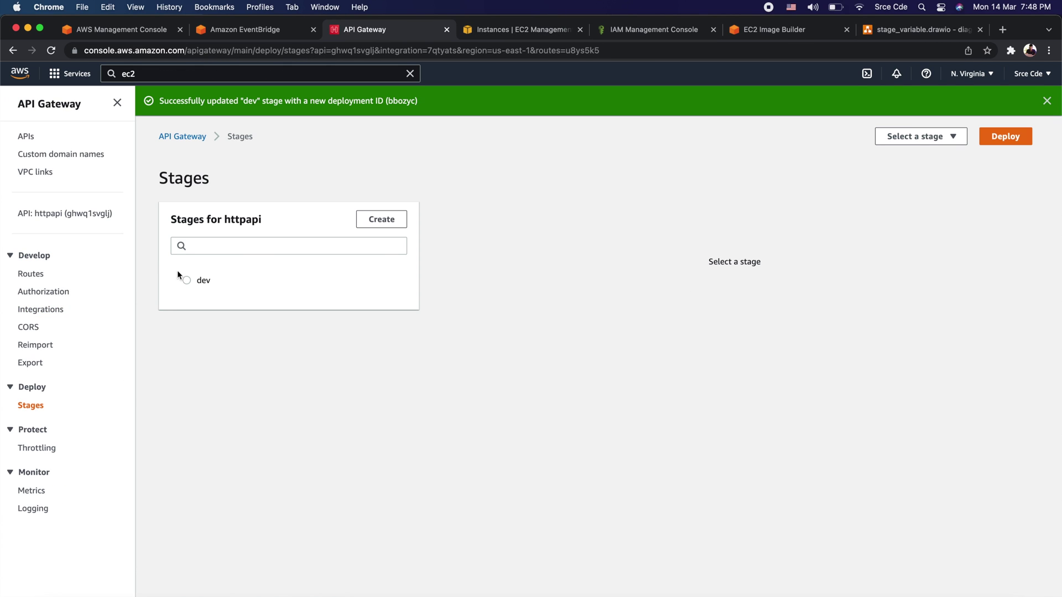
left_click(204, 281)
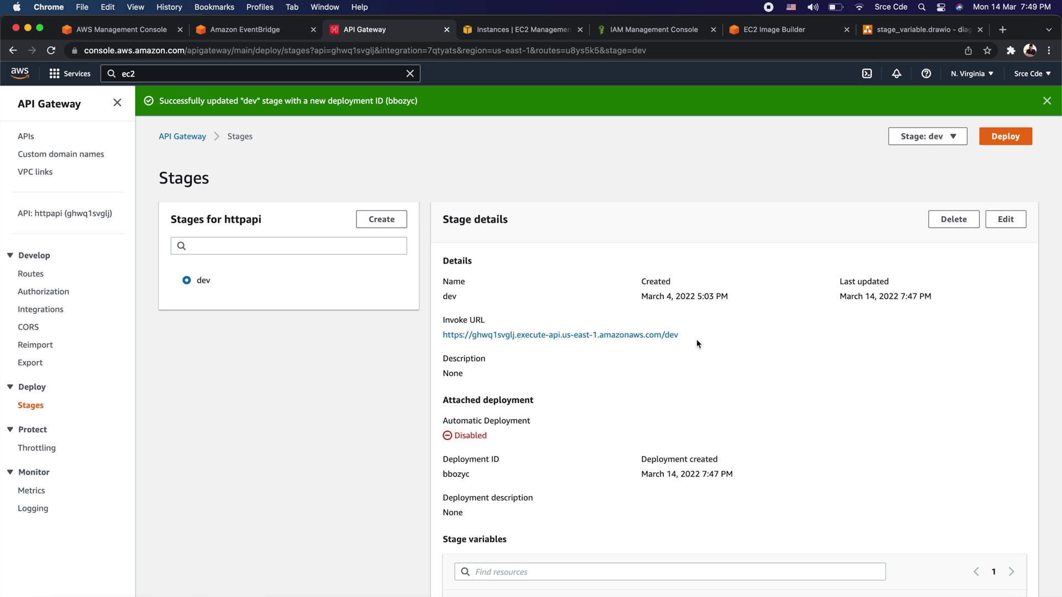
left_click_drag(468, 347, 439, 341)
key("super+c")
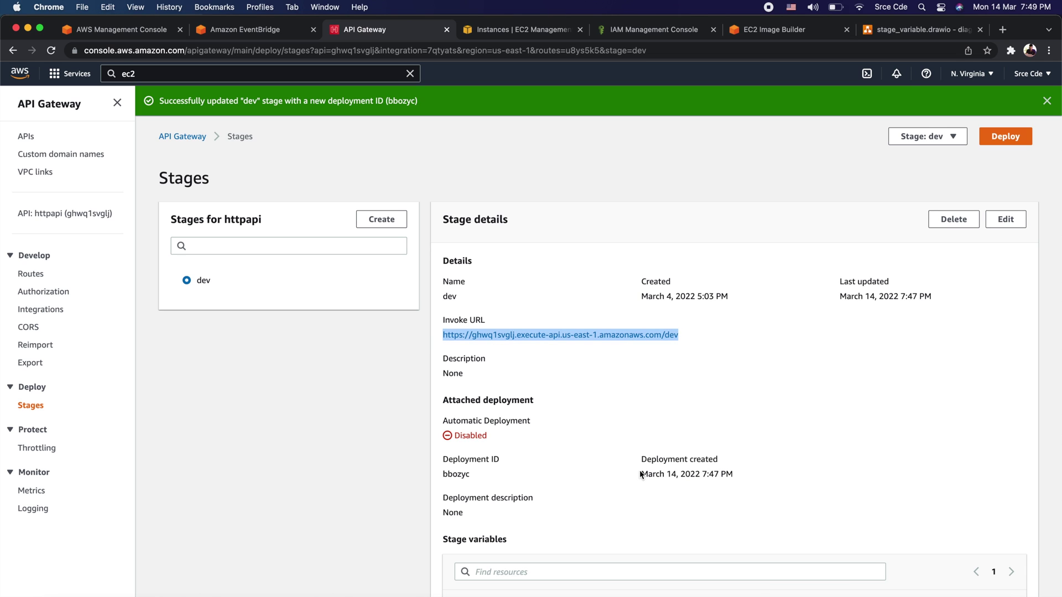
left_click(438, 341)
key("super+Tab")
key("super+v")
type("/")
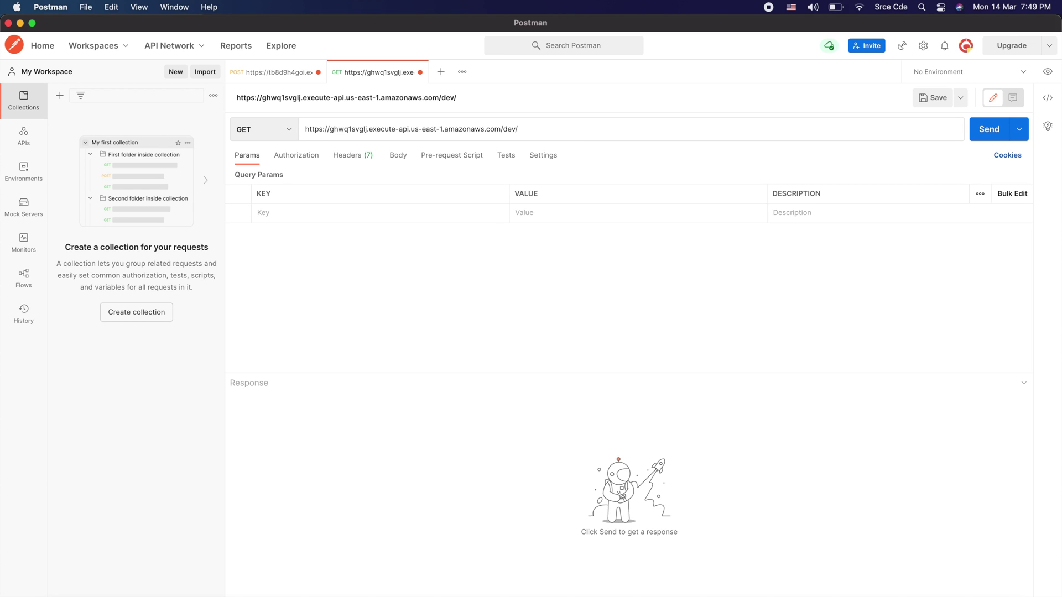
- Check the route path in API Gateway, append imagepipeline to the Postman request URL, and set the method to POST
key("super+Tab")
left_click(27, 274)
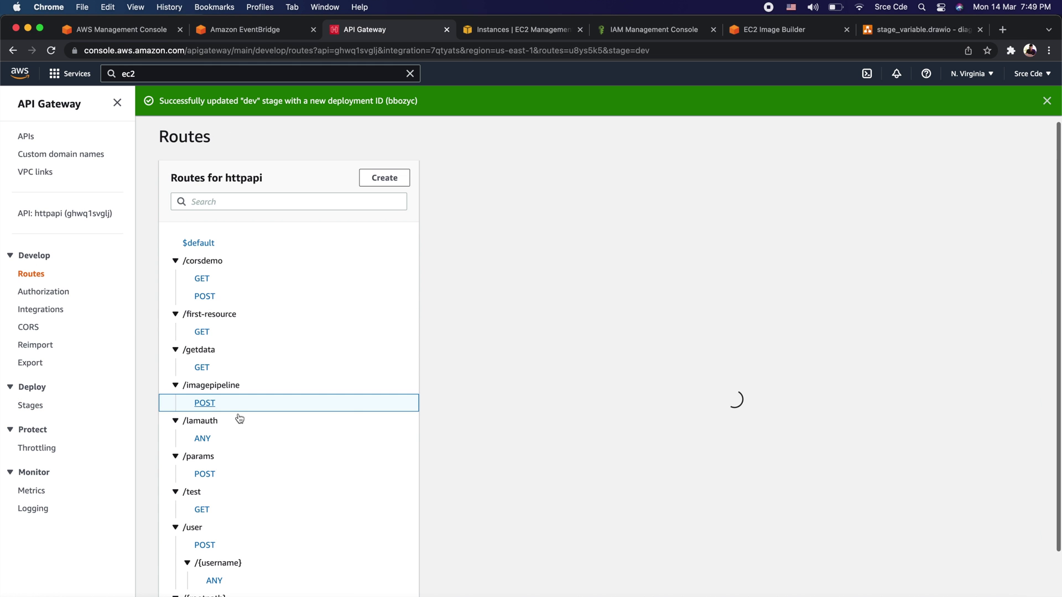
key("super+Tab")
type("imagepipeline")
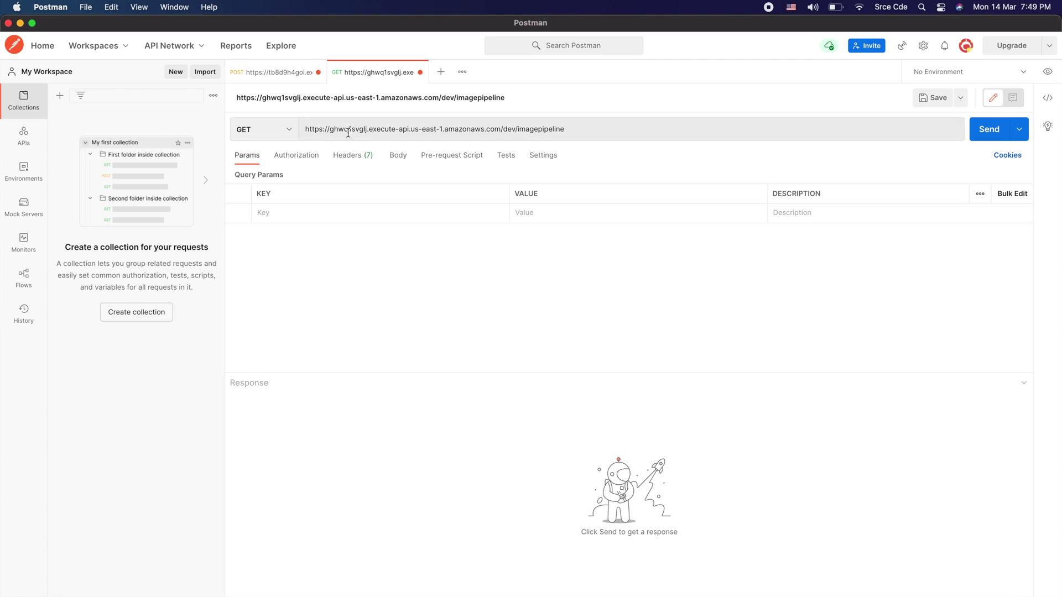
left_click(269, 133)
left_click(260, 180)
- Set the request body to raw with the JSON format
left_click(393, 156)
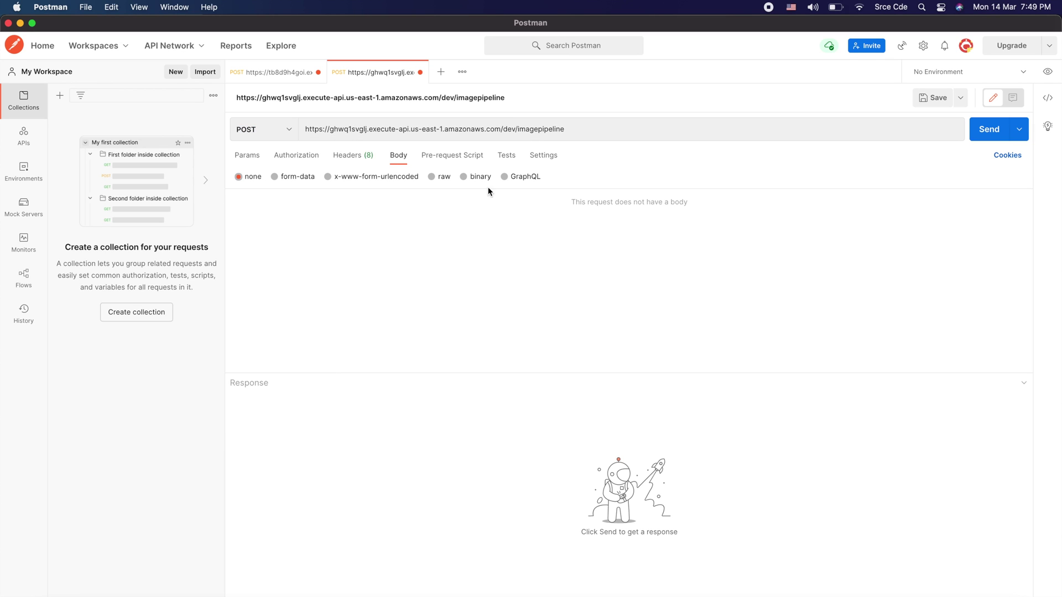
left_click(442, 178)
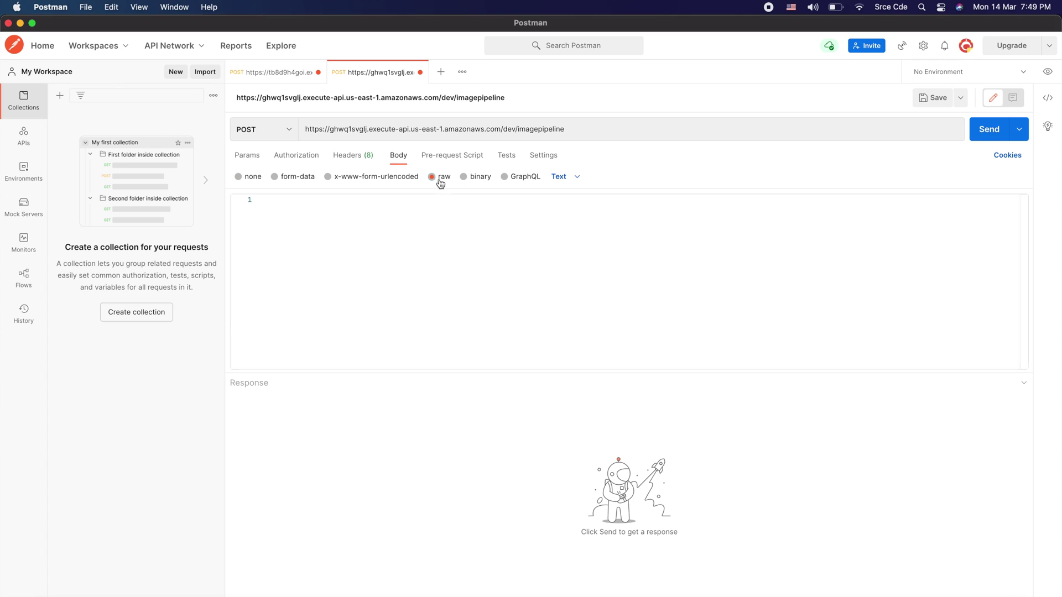
left_click(558, 178)
left_click(573, 236)
- Enter {"detail": {"name": "triggerpipeline"}} as the JSON request body
left_click(388, 282)
type("{\"")
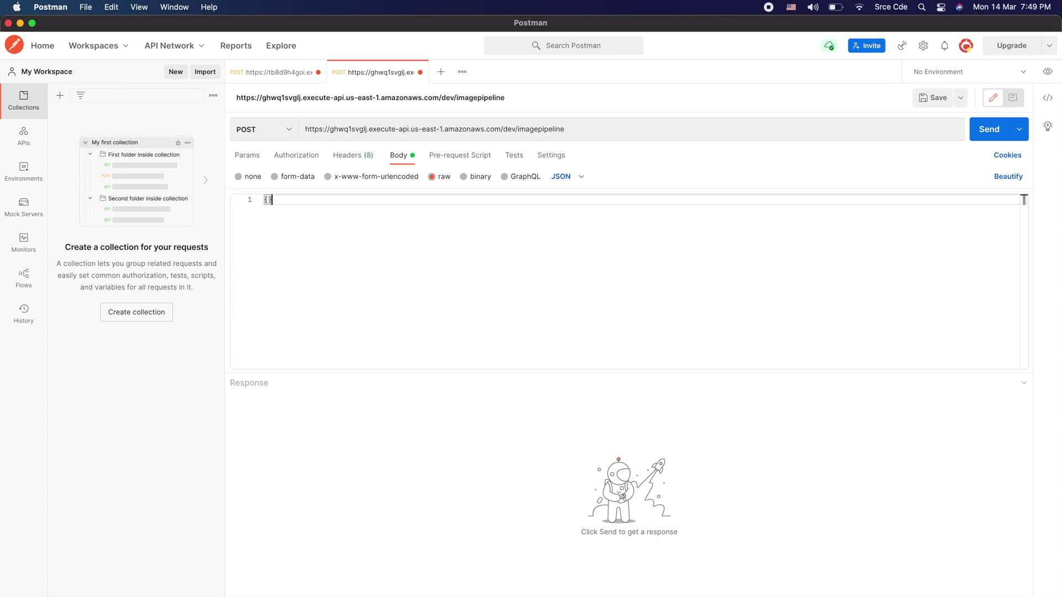
type("det")
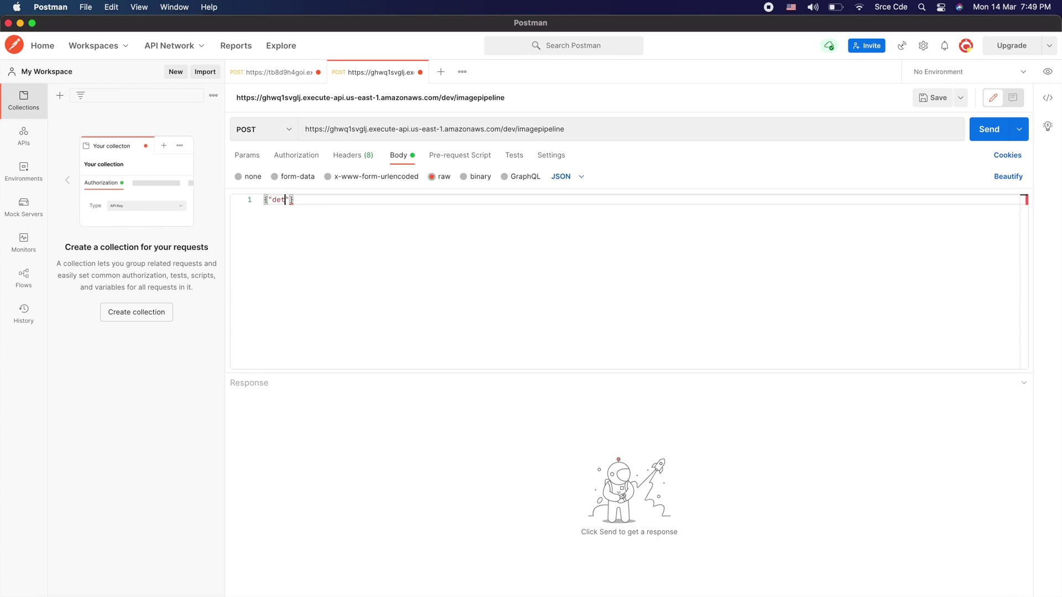
type("ail\":")
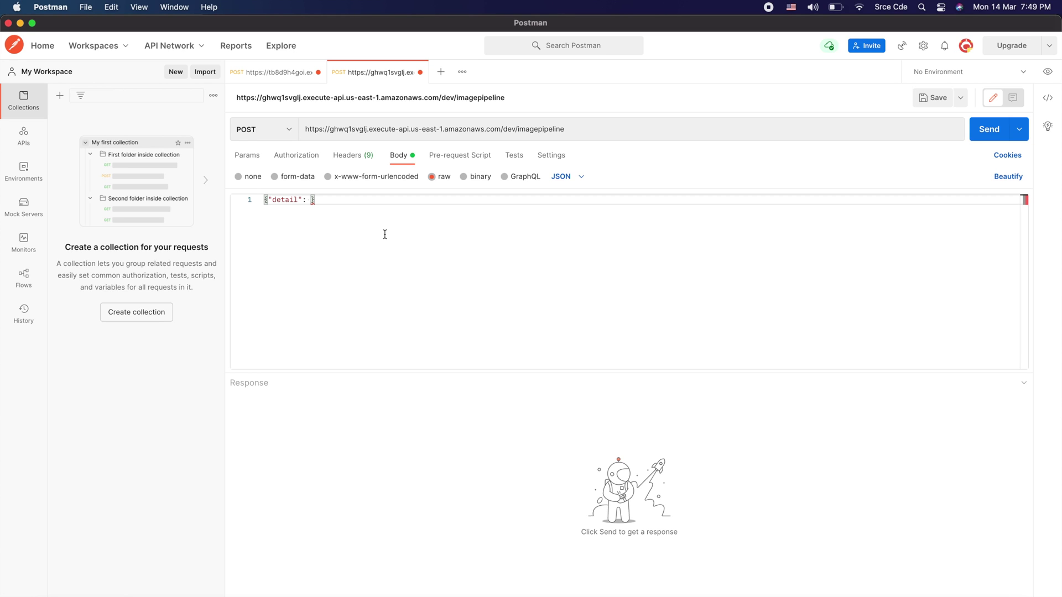
type("{")
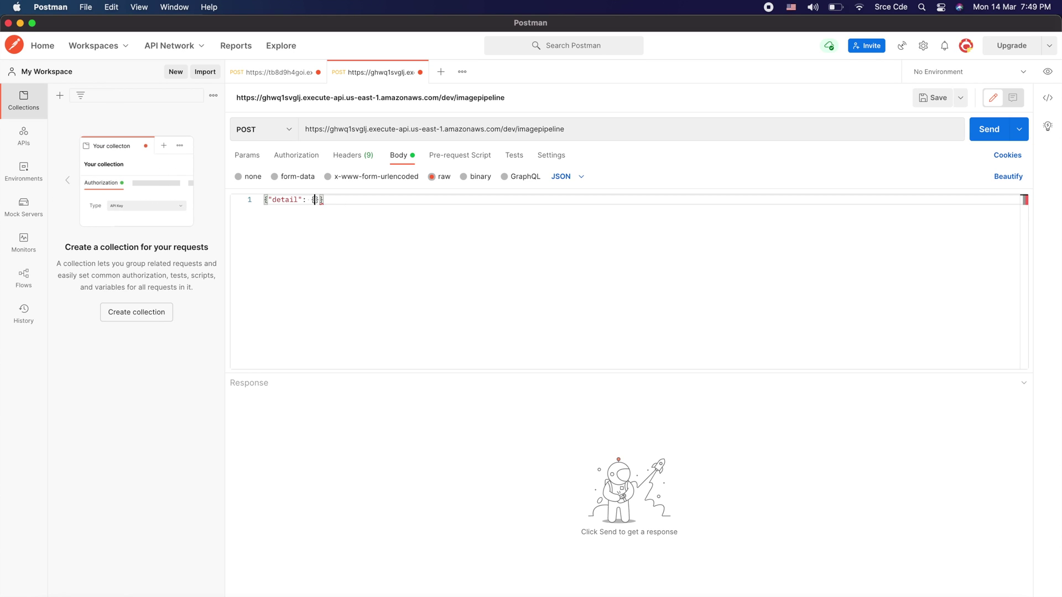
type("\"name\"")
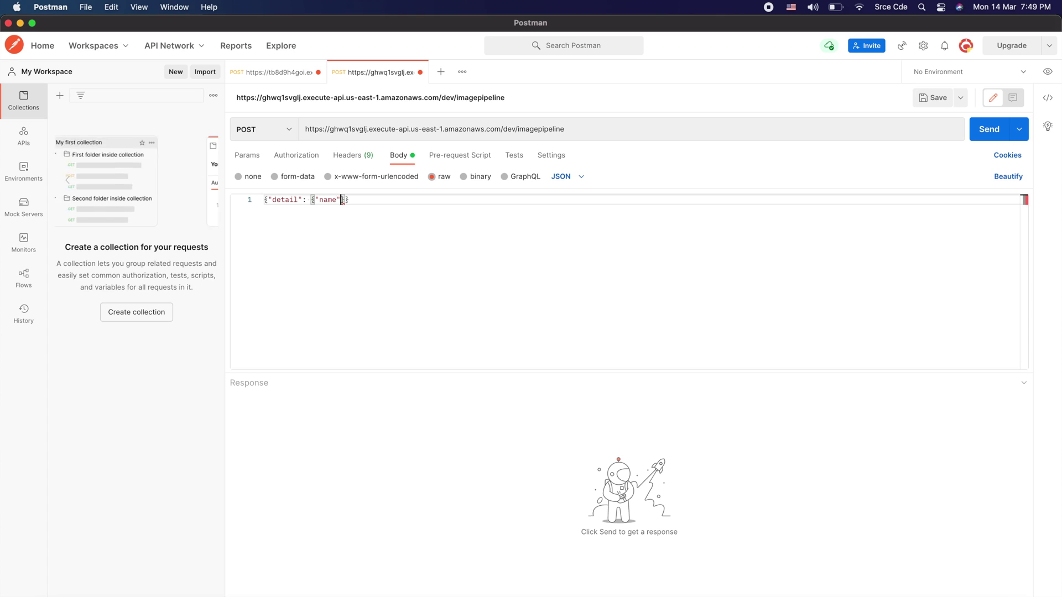
type(": ")
type("\"\"")
type("trigger")
type("pipeline")
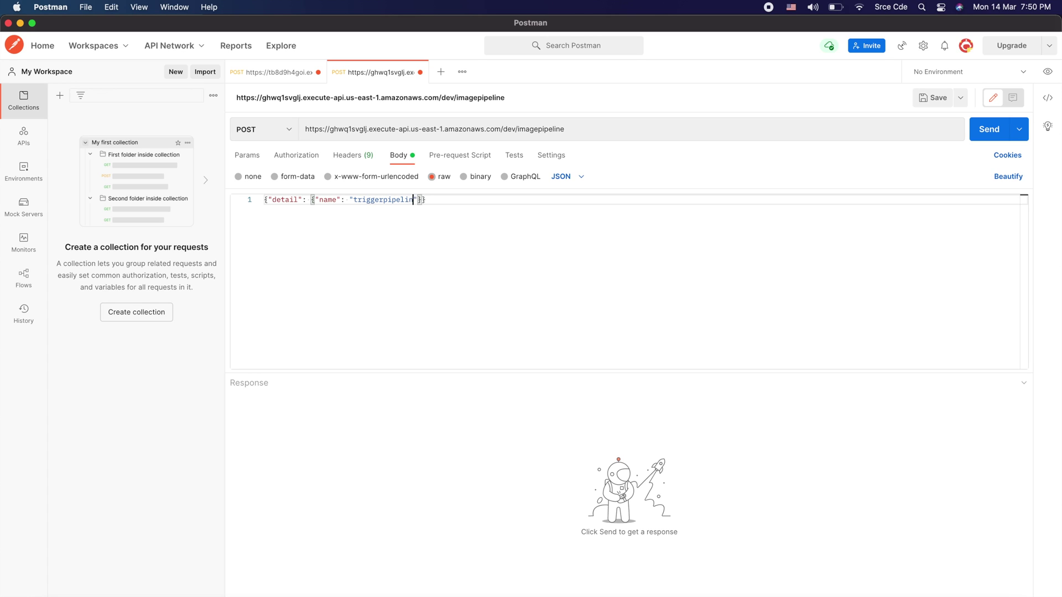
key("End")
- Switch to Chrome and compare the detail and name fields in the ec2-pipeline rule's event pattern with the request body
left_click(808, 595)
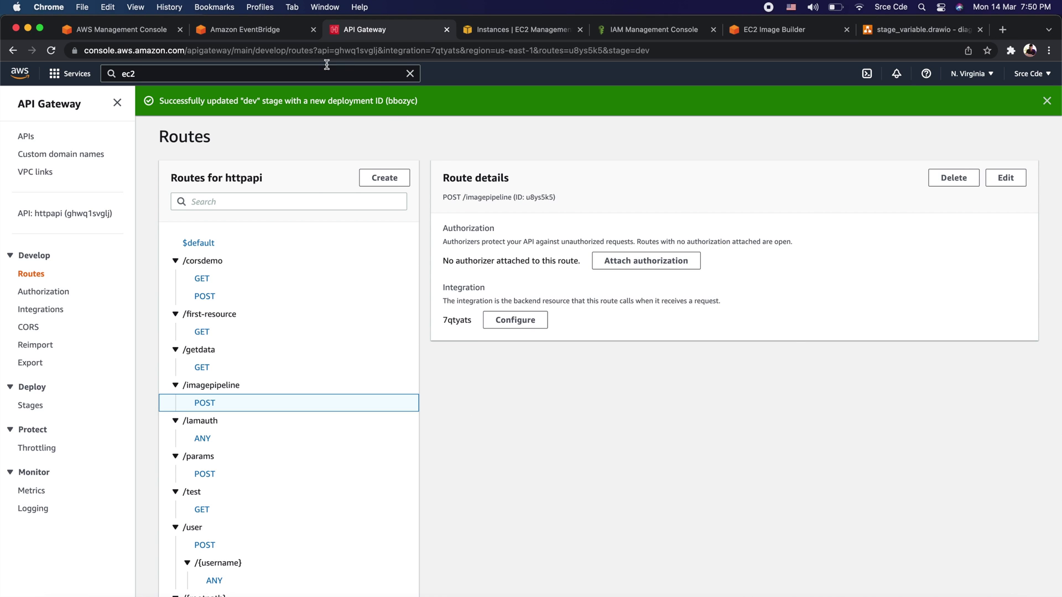
left_click(250, 38)
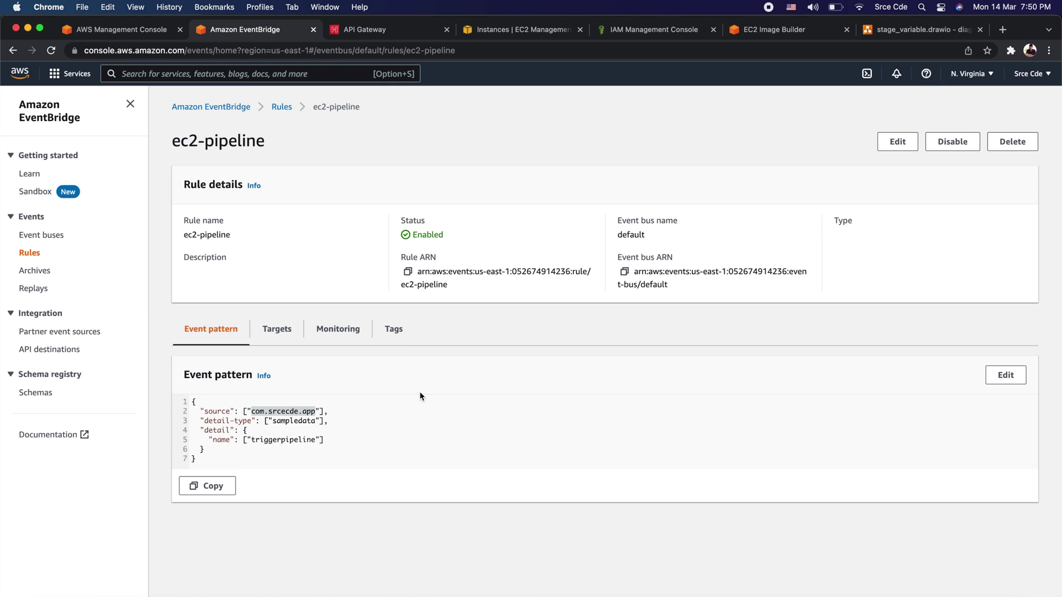
left_click(349, 429)
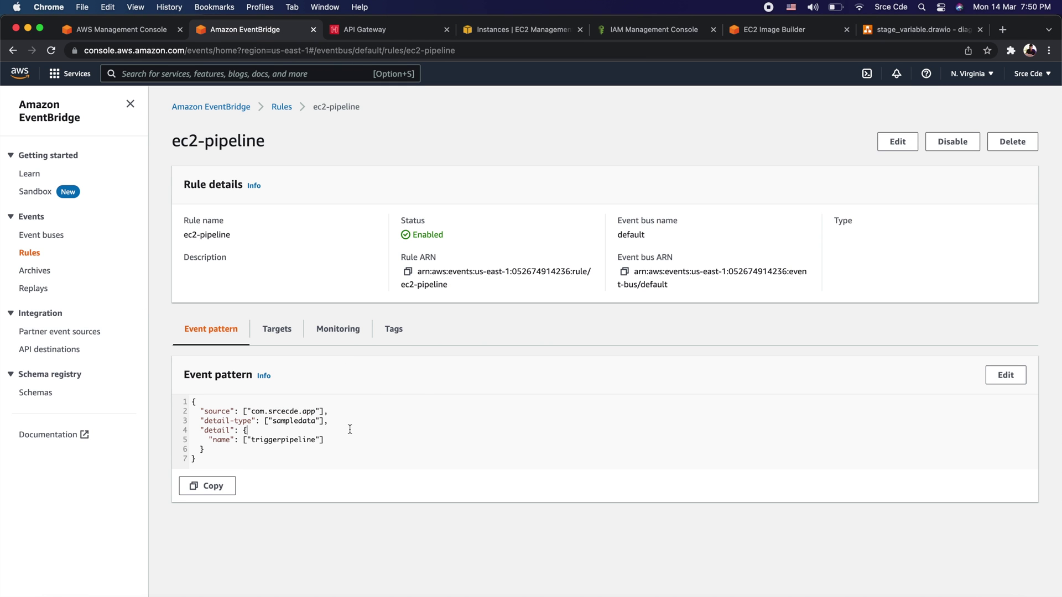
double_click(215, 430)
double_click(227, 440)
double_click(285, 441)
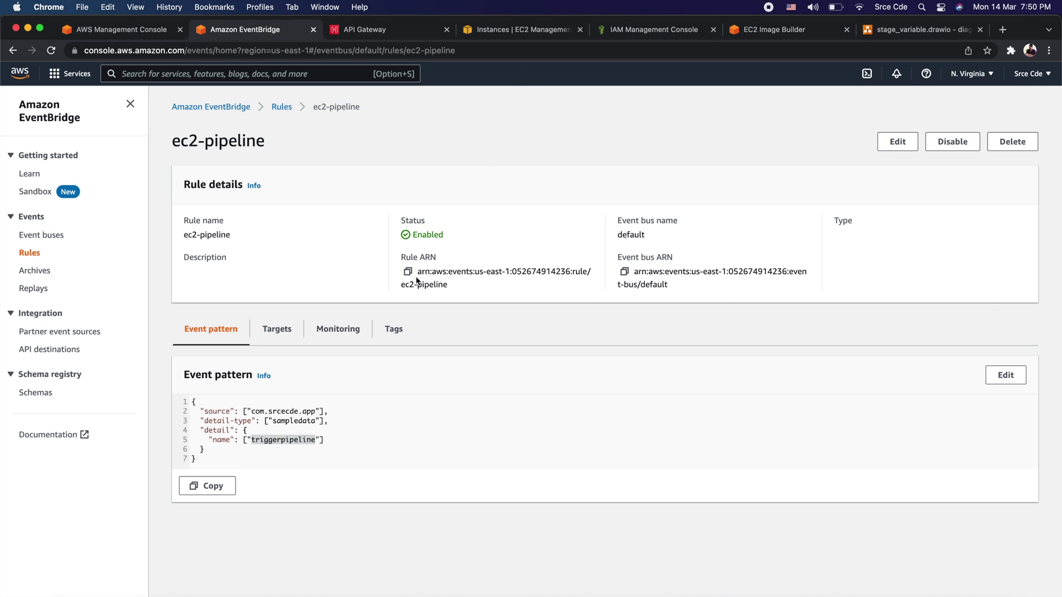
- Send the POST request to the imagepipeline route from Postman and examine the EventId in the response
left_click(882, 596)
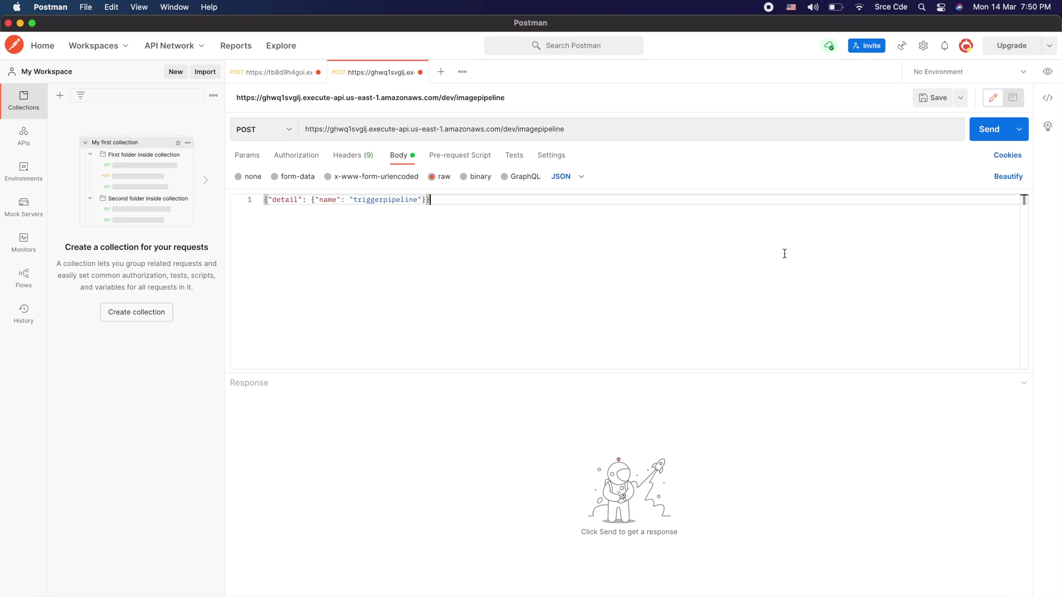
left_click(984, 132)
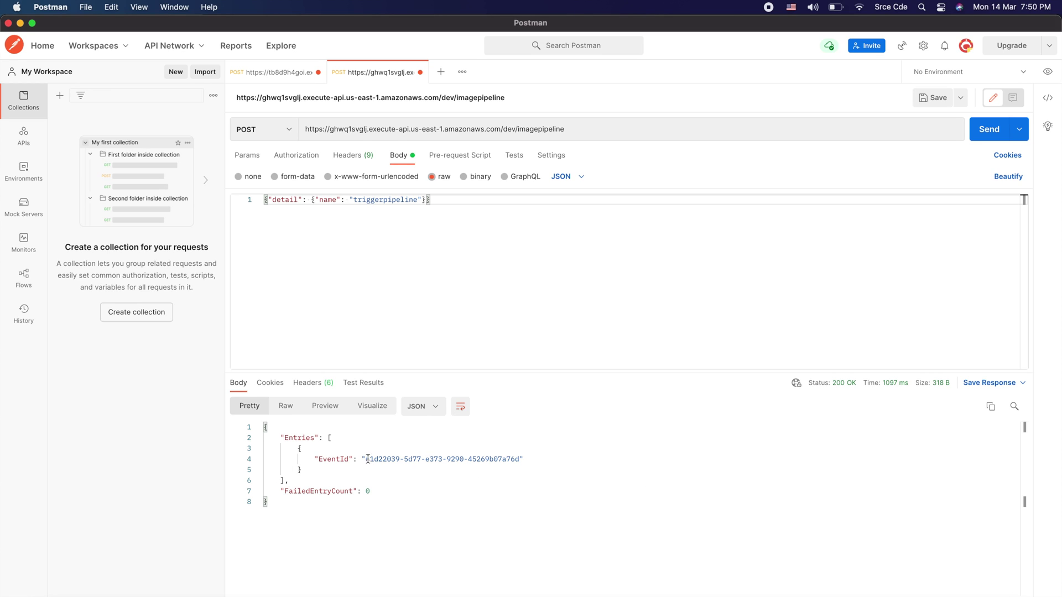
left_click_drag(366, 459, 520, 459)
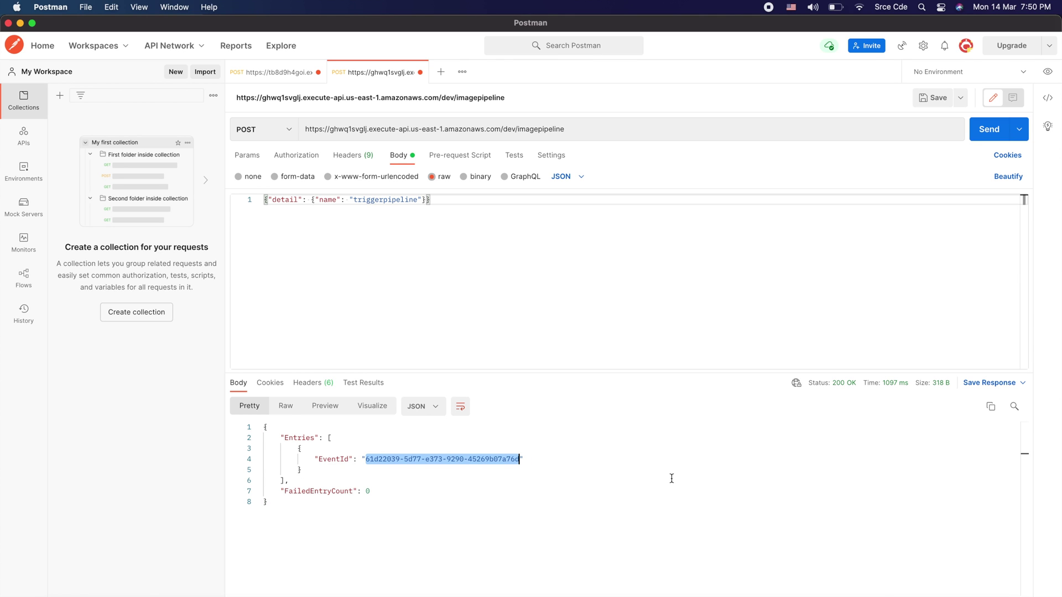
- Return to Chrome, refresh the EC2 Instances list, and select the build instance for ubuntu-recipie to view its details
key("super+Tab")
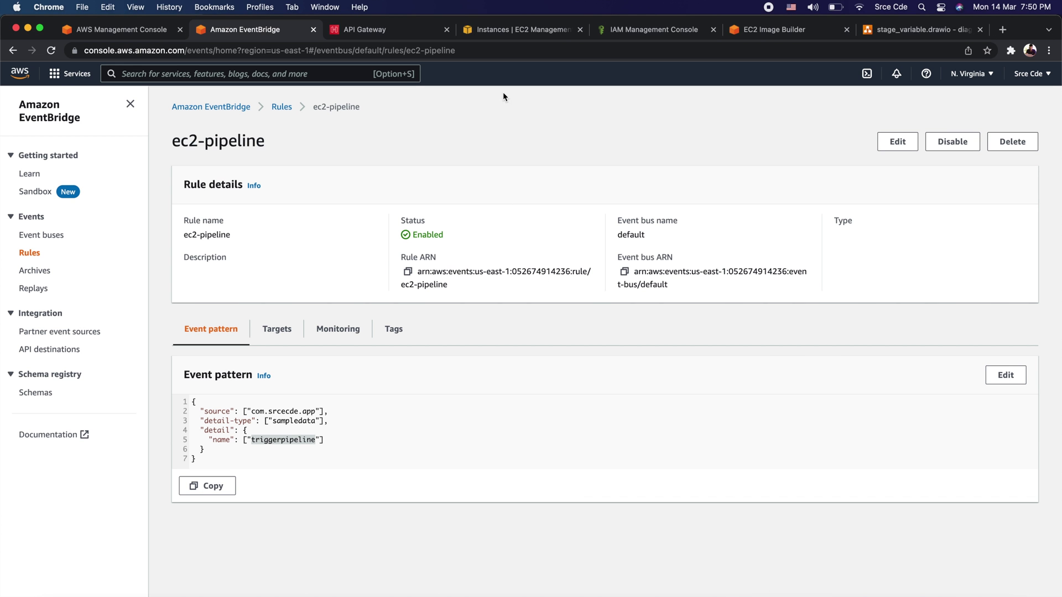
left_click(513, 31)
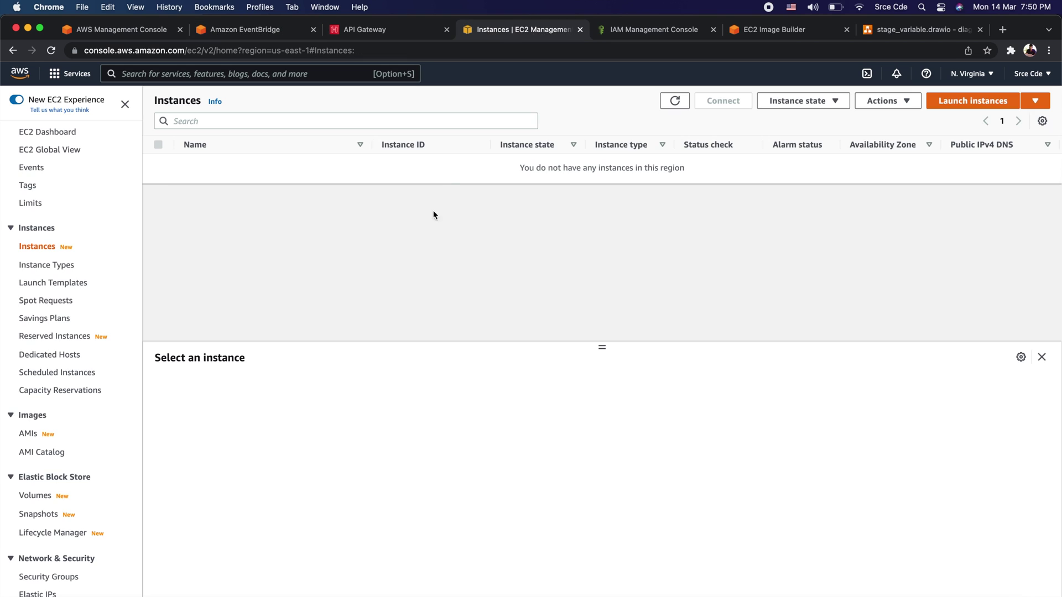
left_click(674, 100)
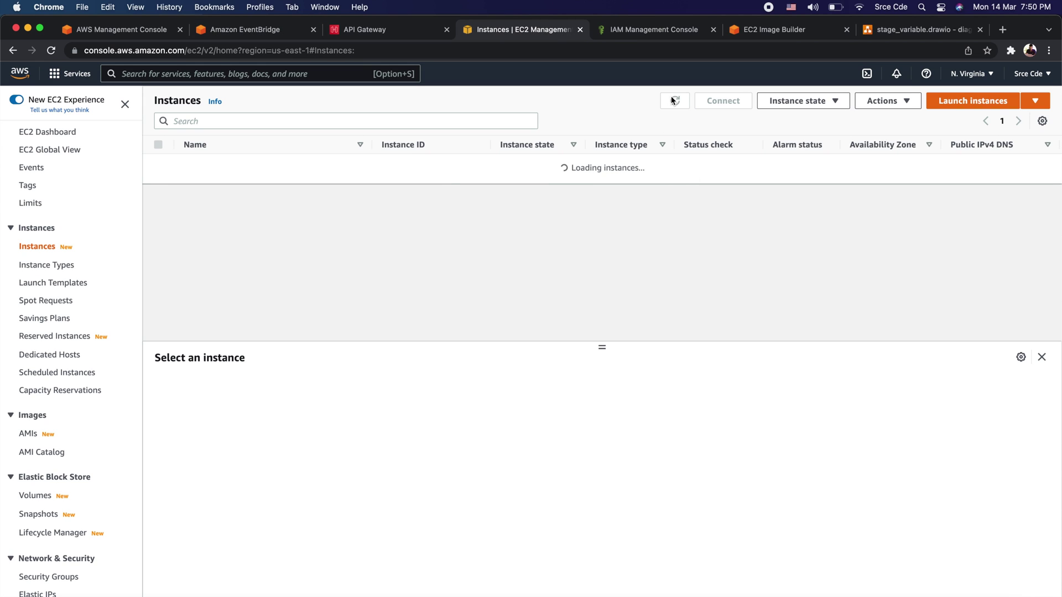
left_click(674, 101)
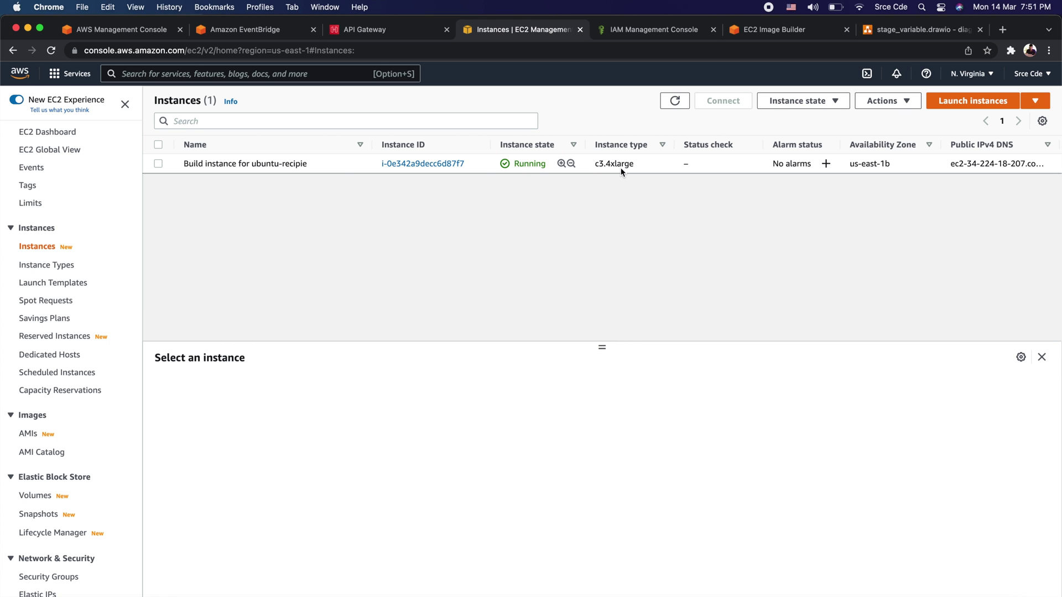
left_click(157, 163)
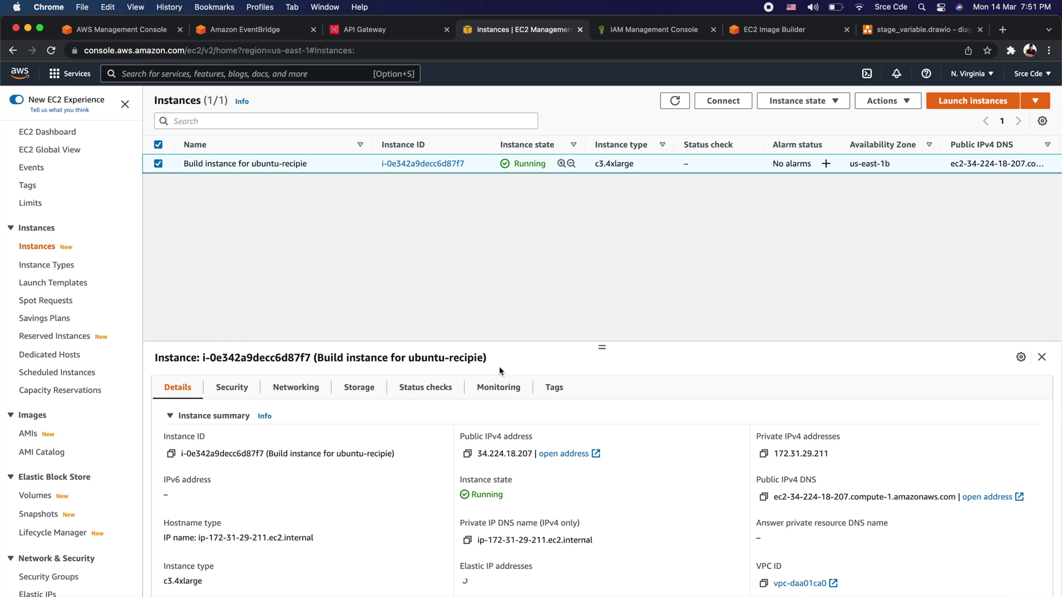
- Open the build versions of the ubuntu-recipie 1.0.0 image in EC2 Image Builder and examine the build status
left_click(781, 35)
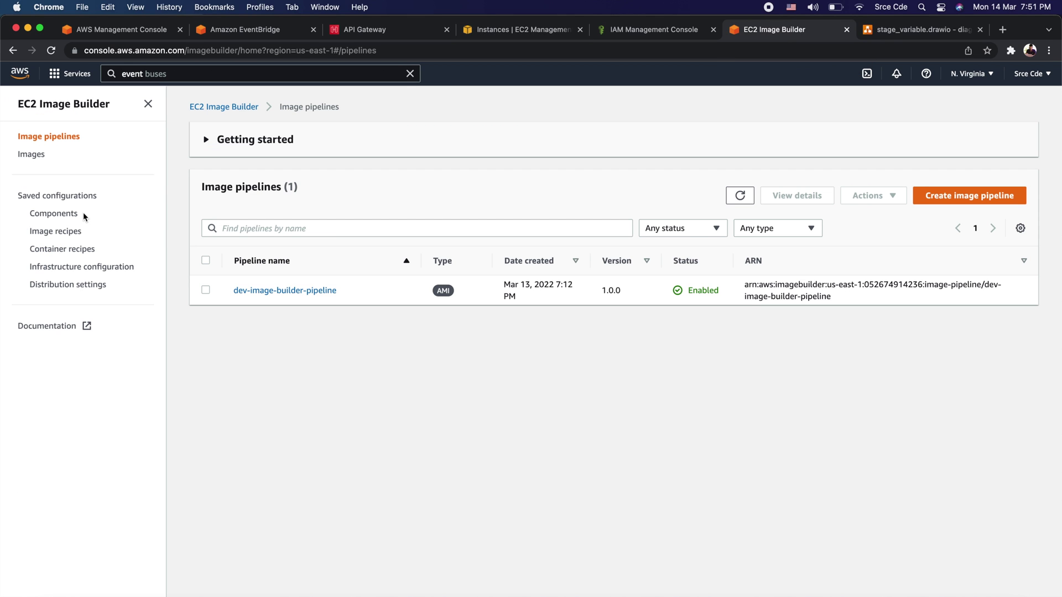
left_click(31, 156)
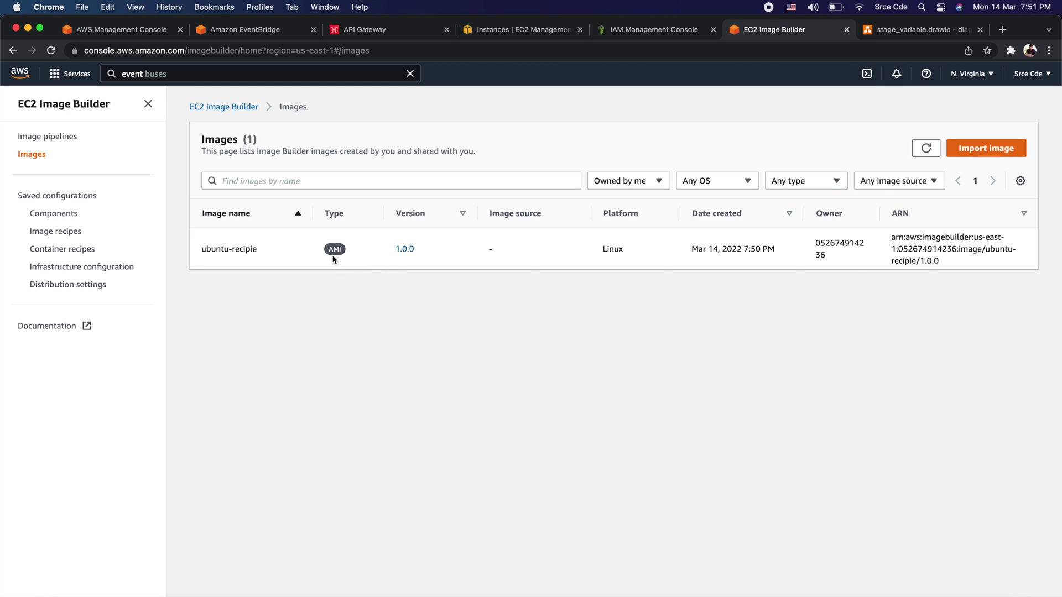
left_click(405, 250)
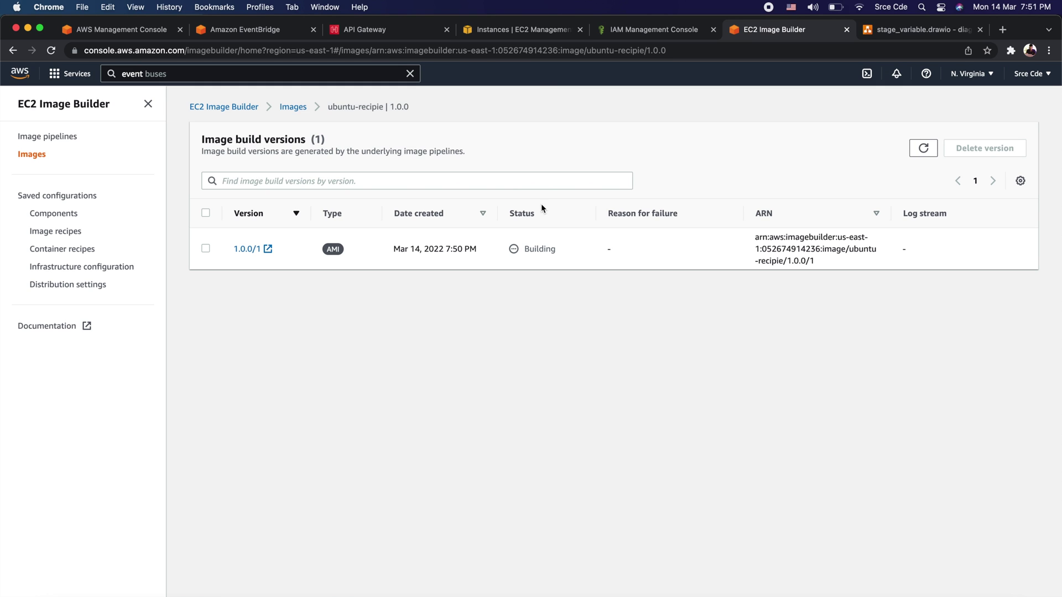
double_click(536, 249)
left_click(511, 253)
- Open the ec2-pipeline rule in EventBridge for editing and advance through its rule detail and event pattern to the target selection
left_click(261, 33)
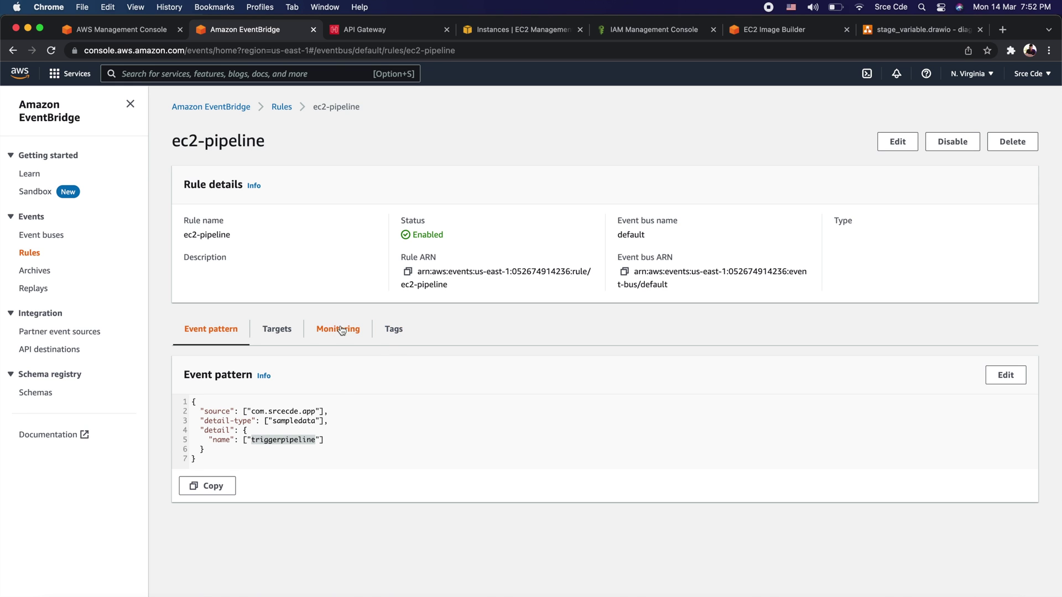
left_click(898, 144)
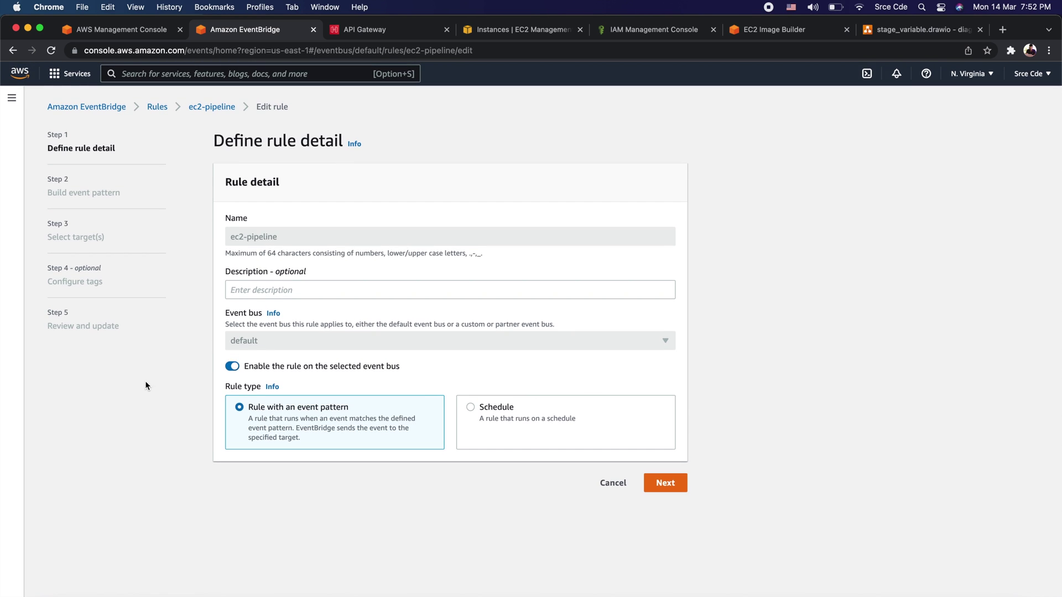
left_click(665, 483)
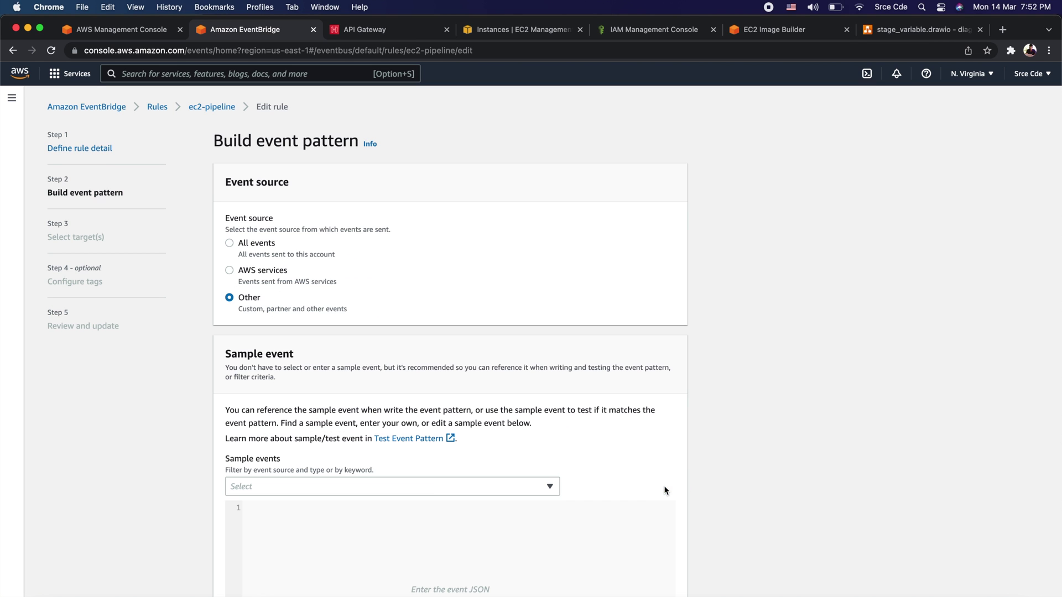
scroll(427, 480, "down", 10)
left_click(664, 571)
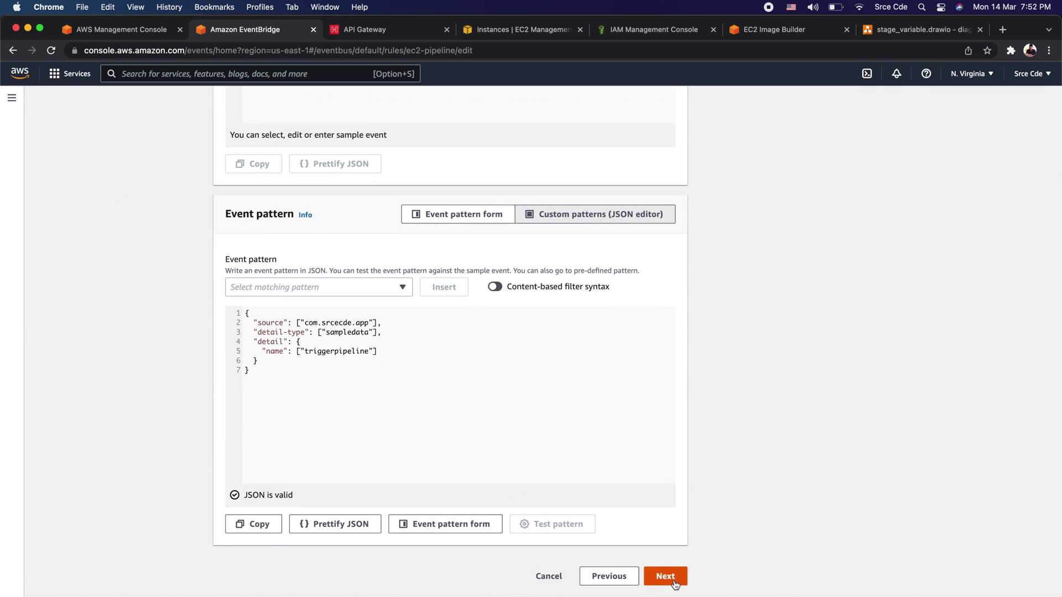
- Add a second target to the ec2-pipeline rule and set its AWS service target type to Lambda function
scroll(413, 451, "down", 2)
left_click(257, 578)
scroll(257, 582, "down", 3)
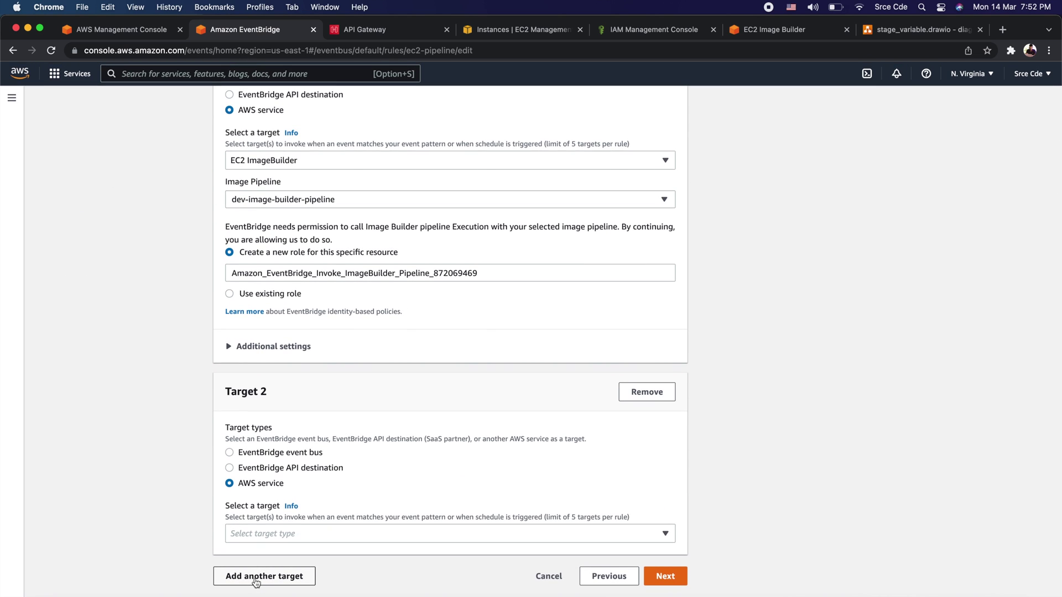
left_click(242, 534)
type("lambda")
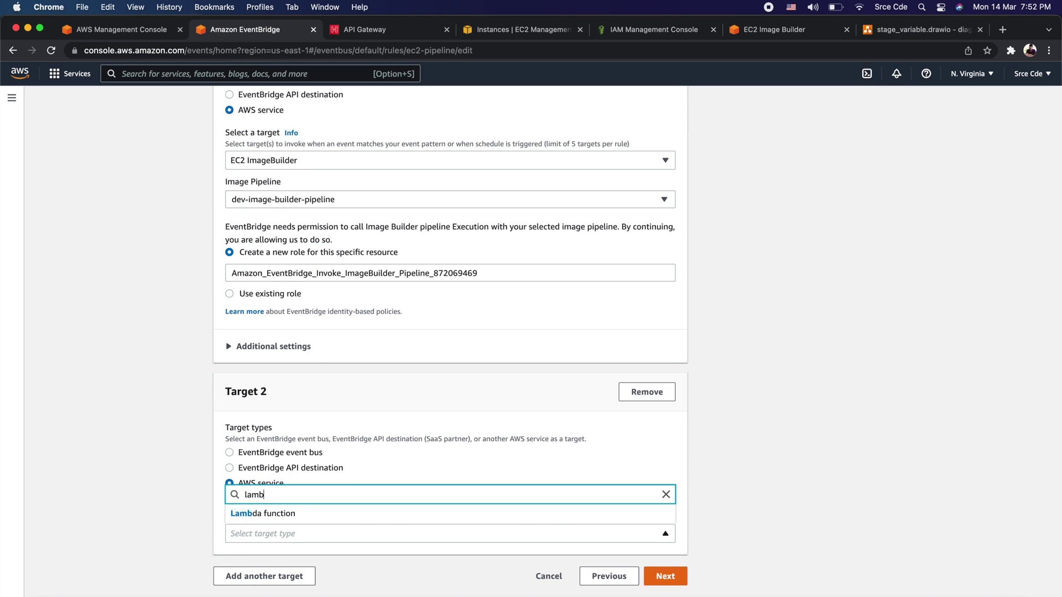
left_click(311, 516)
scroll(312, 515, "down", 2)
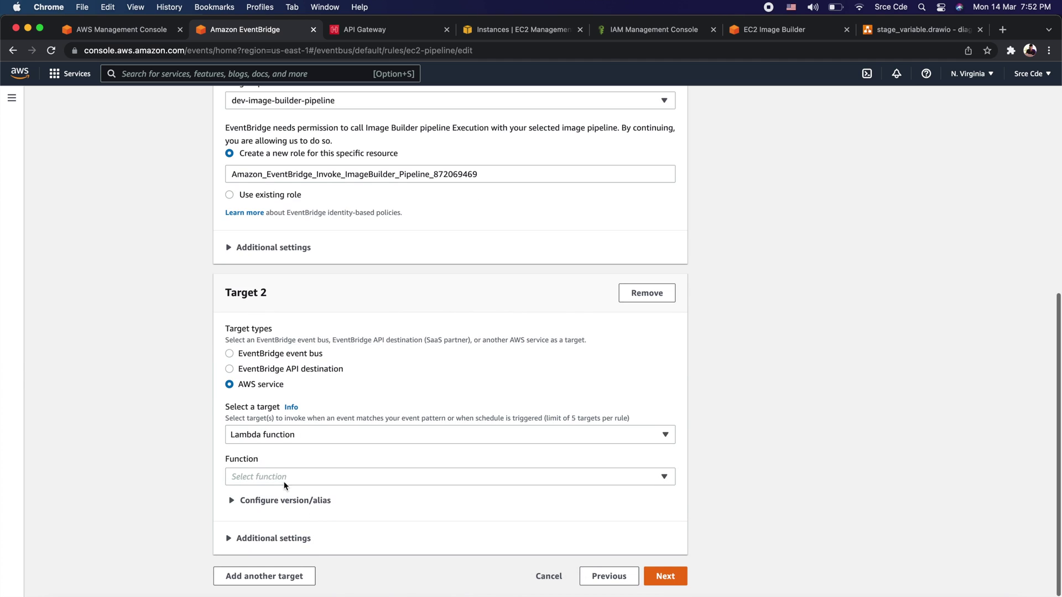
- Search for "delete-" and choose delete-lambda as the function for Target 2
left_click(276, 477)
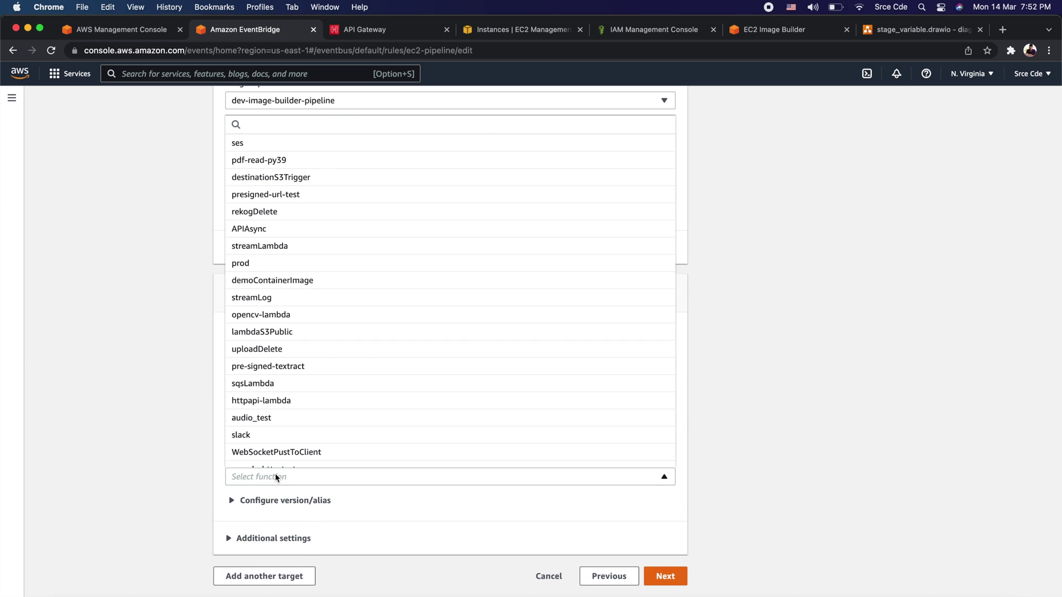
left_click(252, 123)
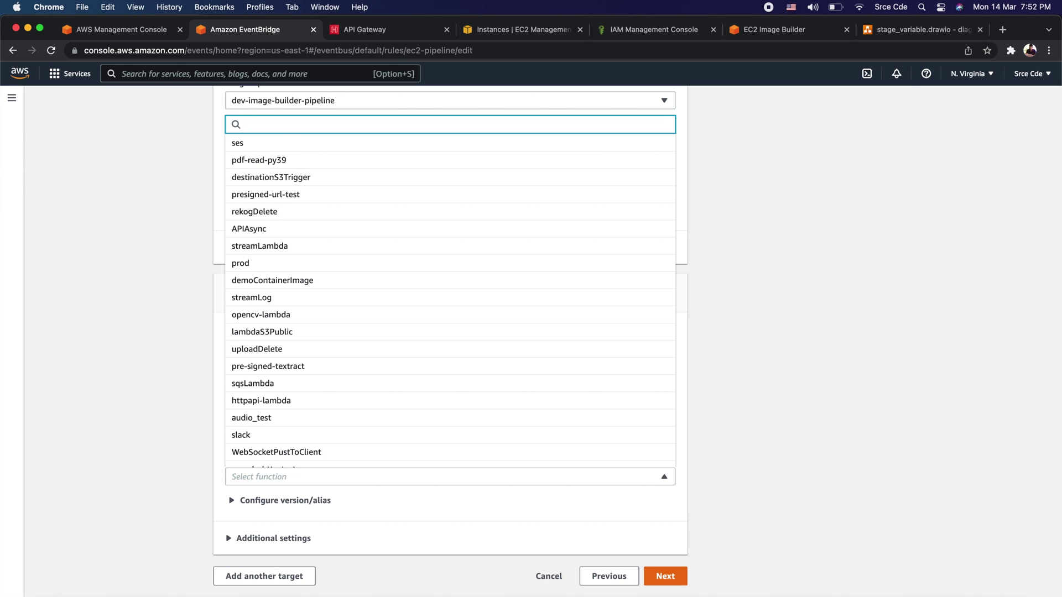
type("delete")
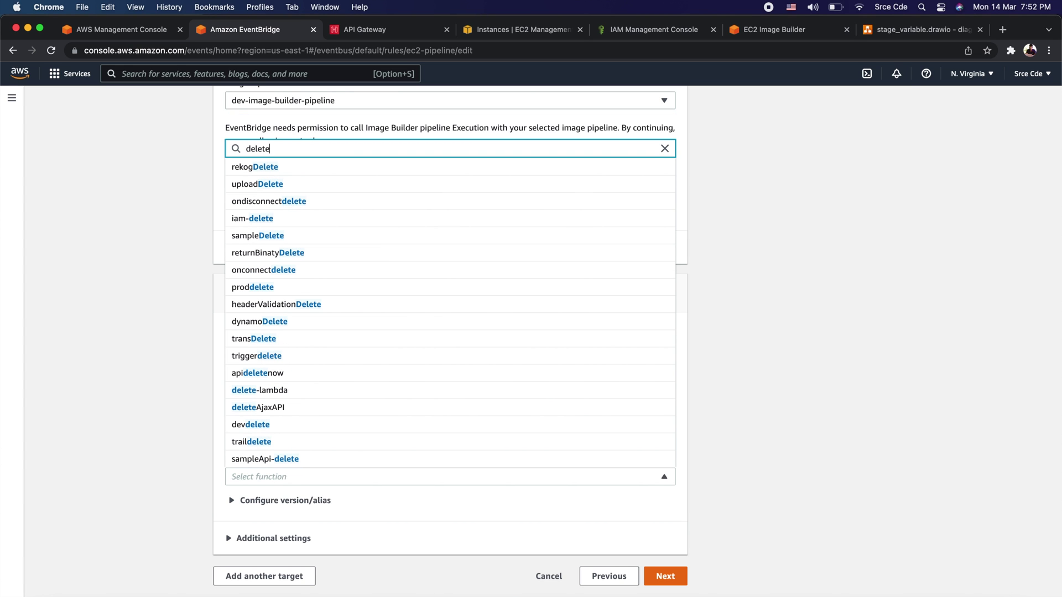
type("-")
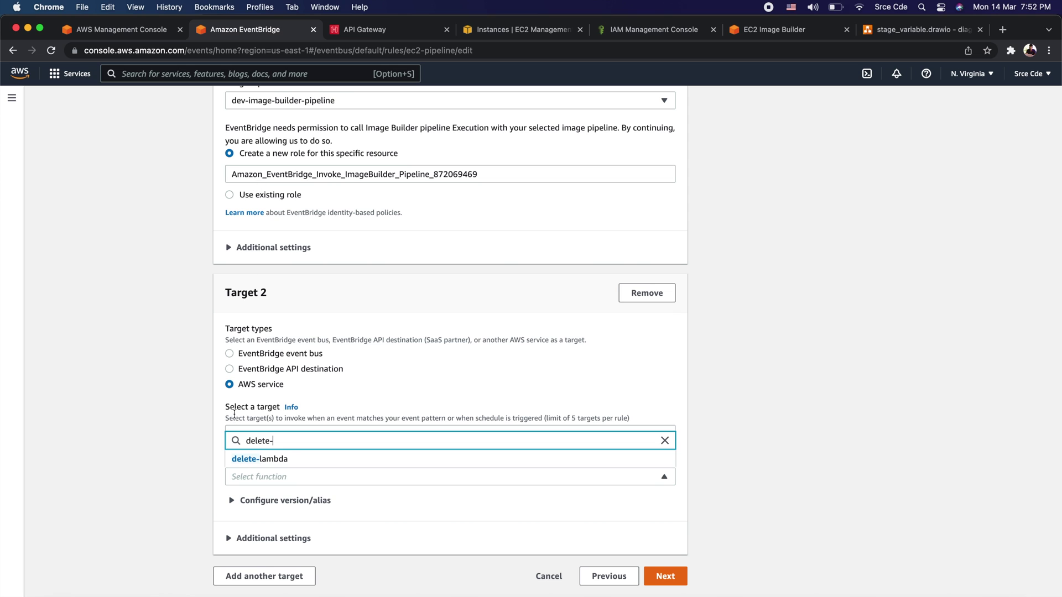
left_click(262, 460)
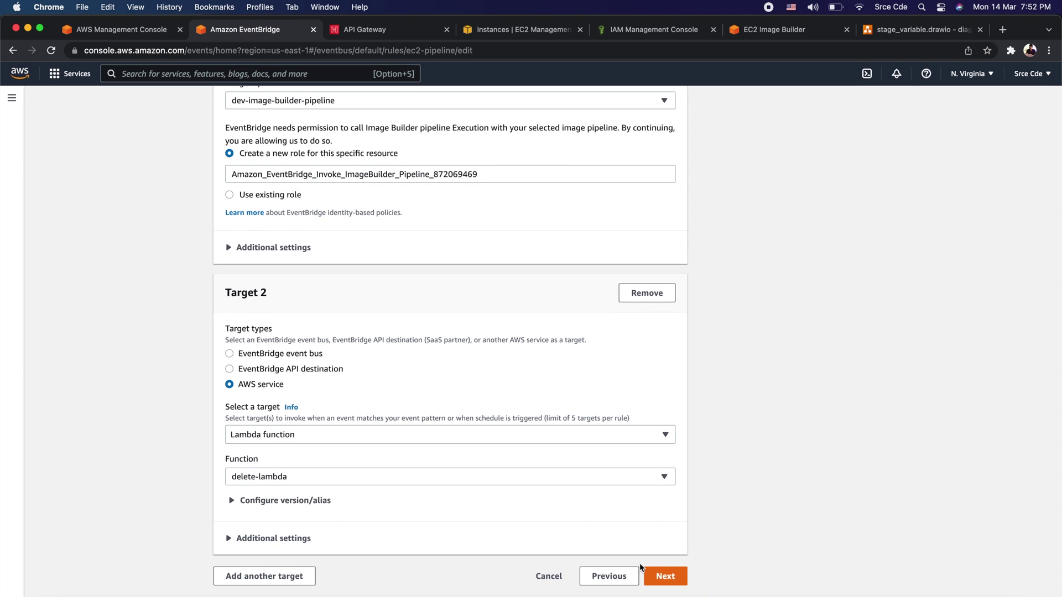
- Skip the optional tags, review both targets, and update the ec2-pipeline rule
left_click(678, 578)
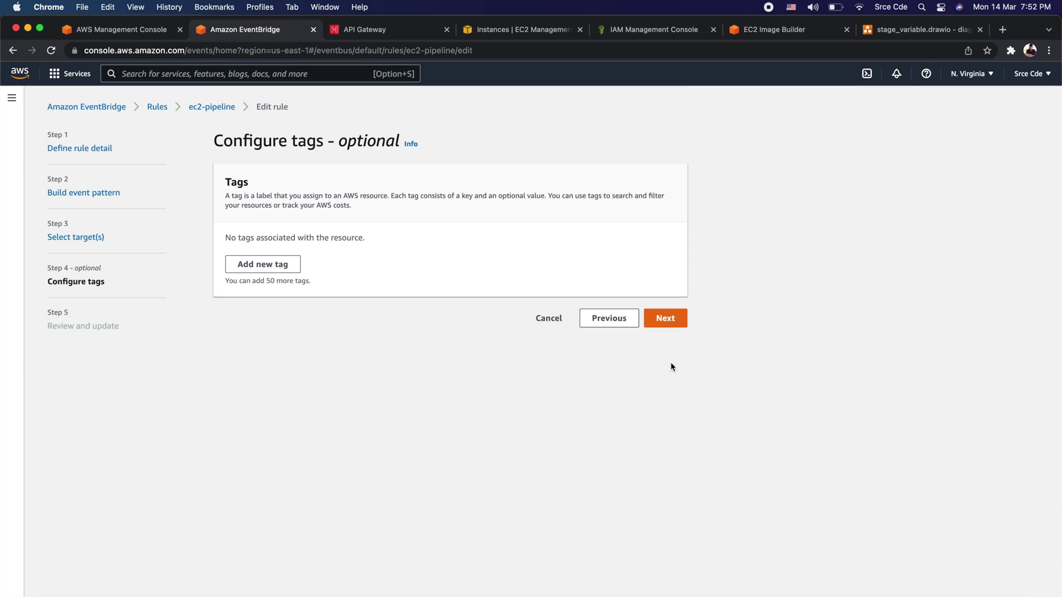
left_click(666, 319)
scroll(636, 488, "down", 6)
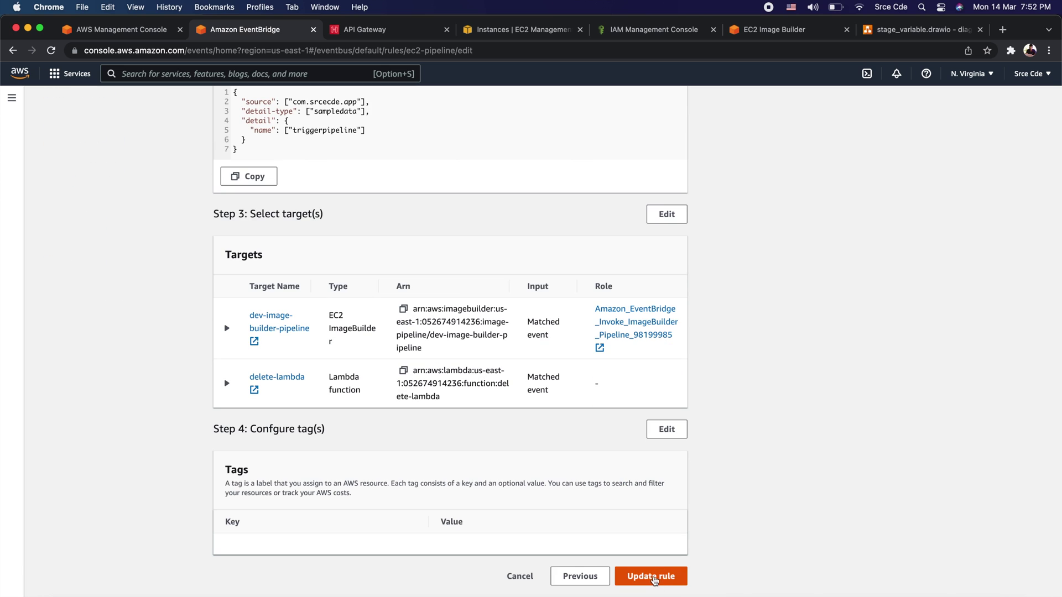
left_click(653, 577)
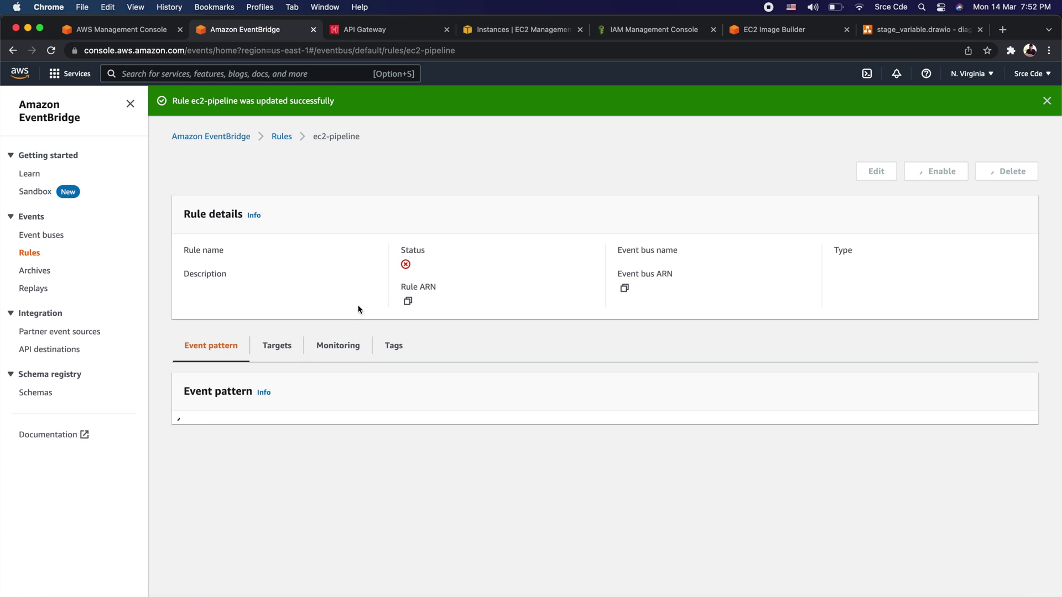
- Switch to Postman to check the name value in the imagepipeline request body, and return to Chrome
left_click(813, 592)
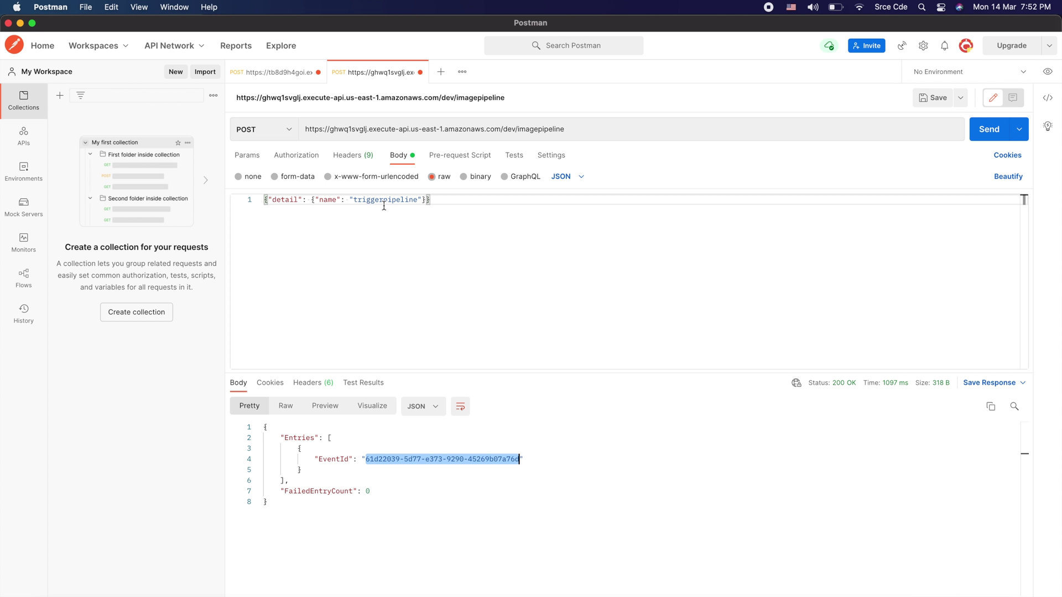
left_click(456, 259)
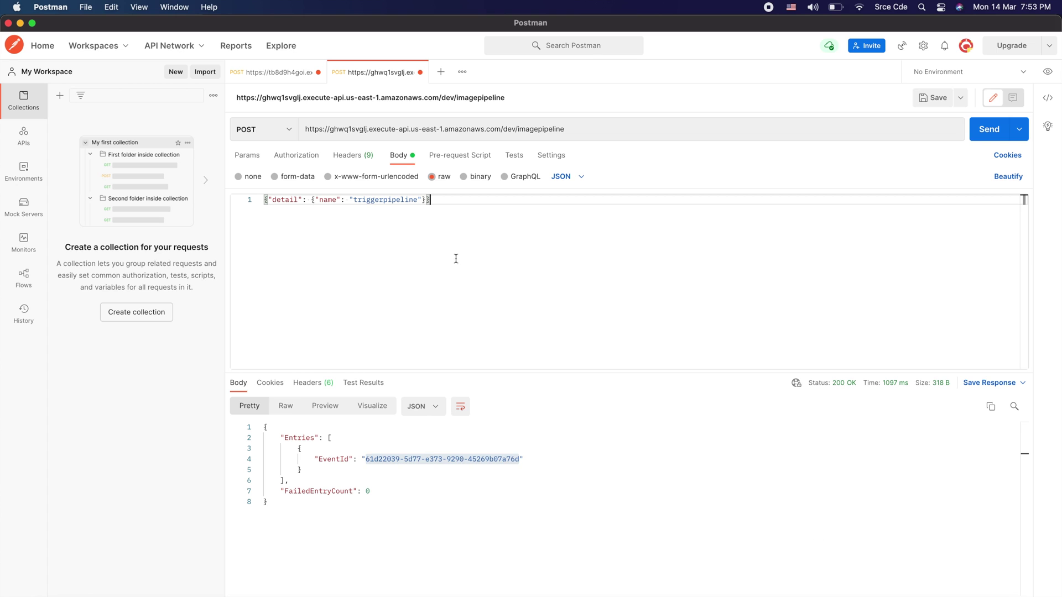
left_click(808, 596)
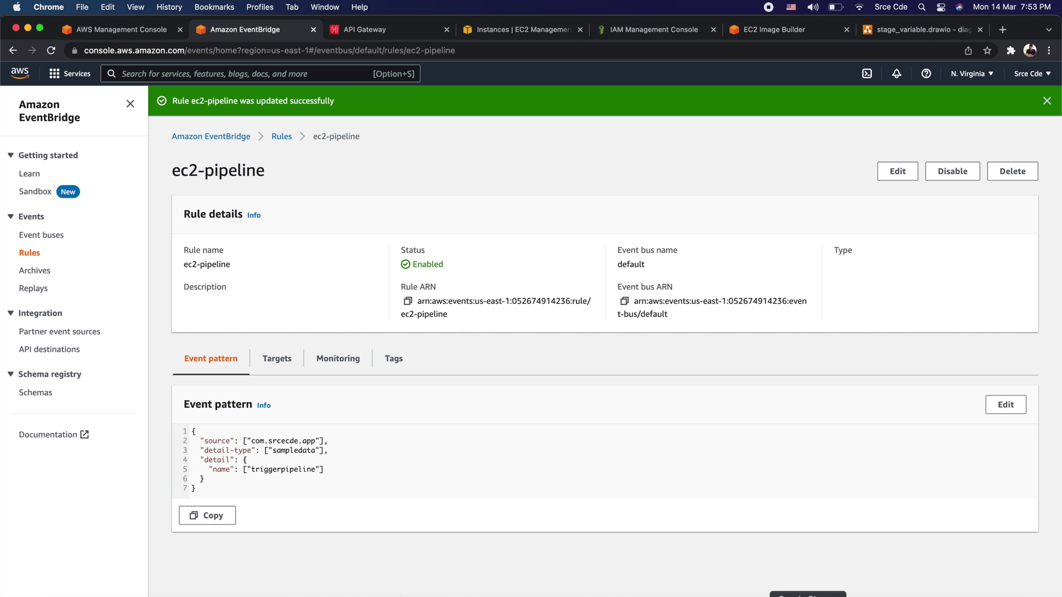
- Search the AWS services for lambda, open the Lambda functions list in its own browser tab, and open delete-lambda
left_click(315, 72)
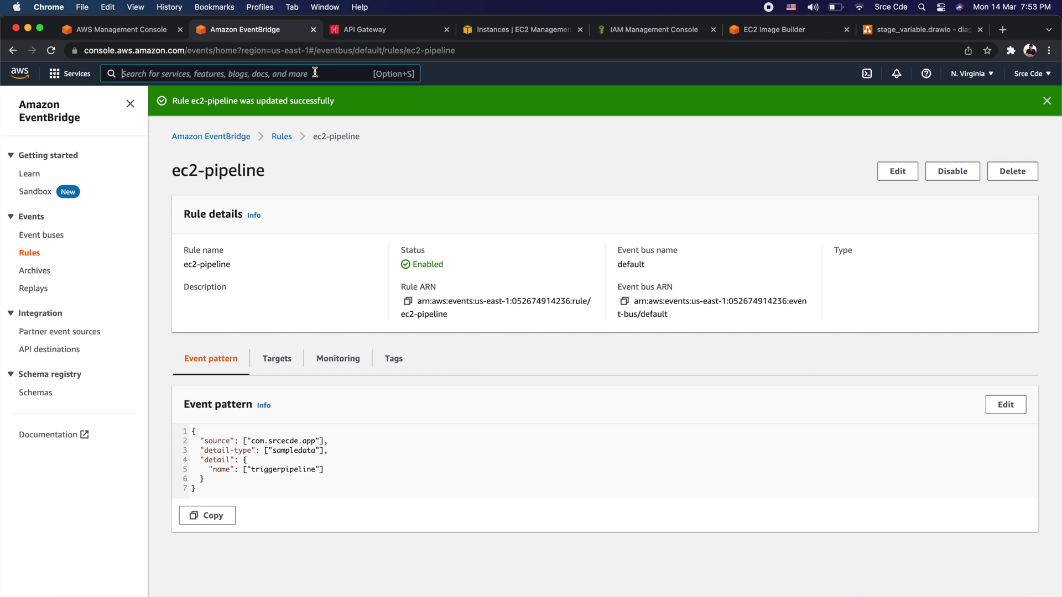
type("lambda")
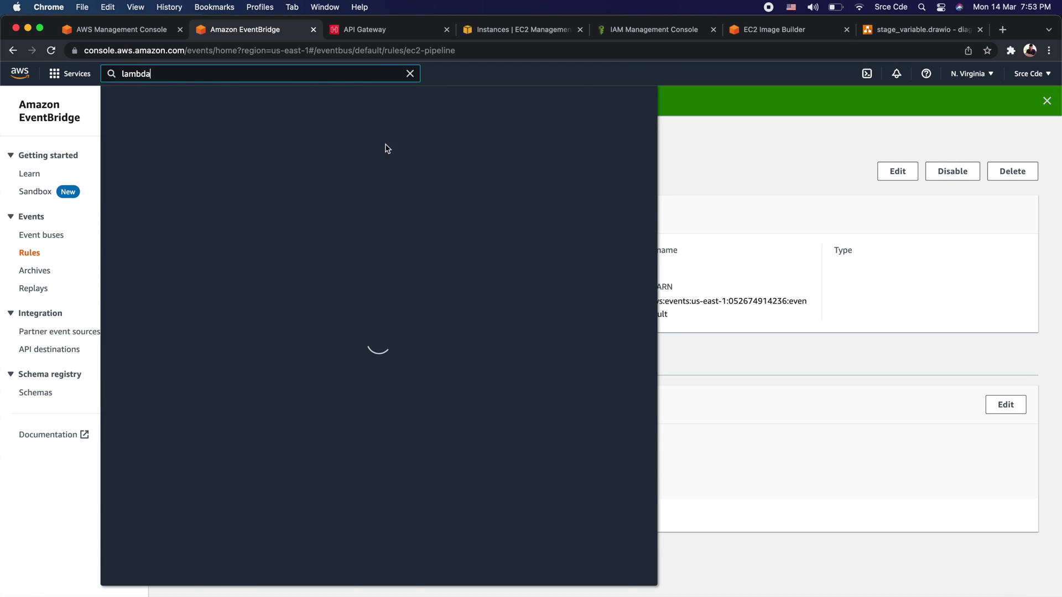
left_click(306, 165)
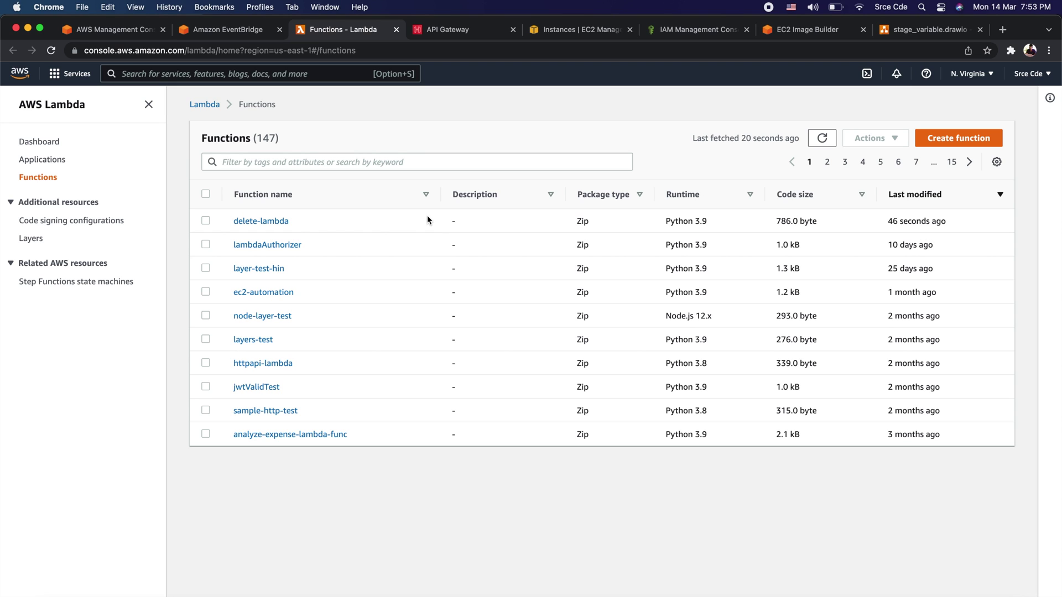
left_click(274, 224)
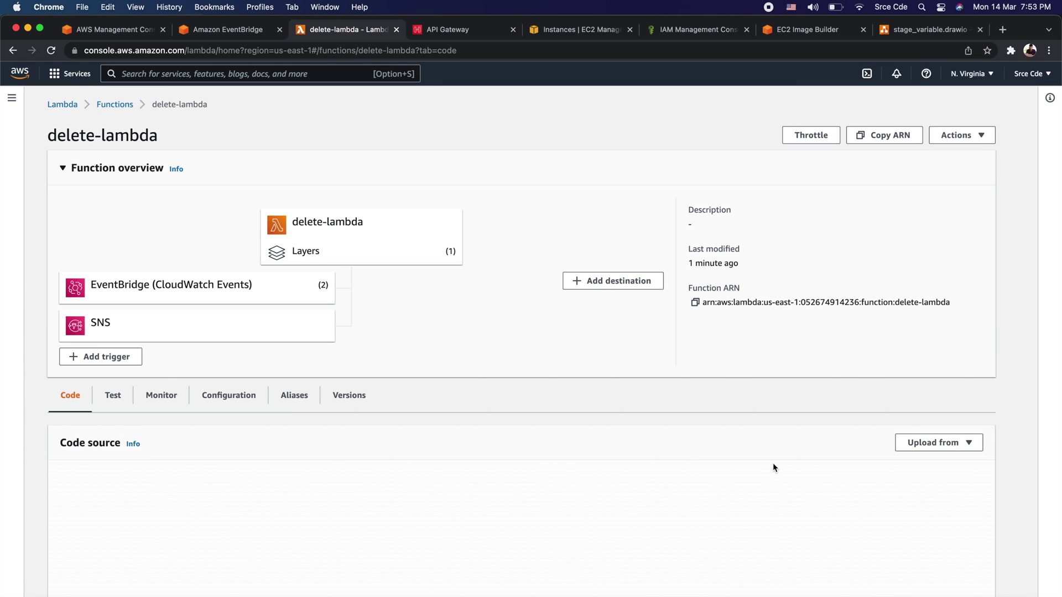
- Look over the delete-lambda code and open the function's logs in CloudWatch from its monitoring view
scroll(511, 453, "down", 4)
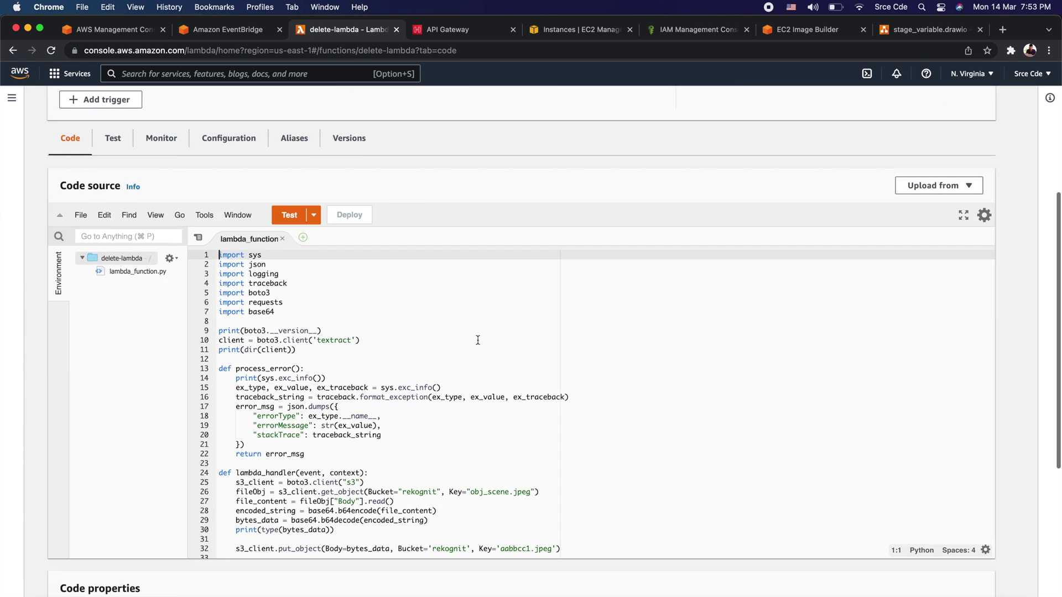
left_click(168, 205)
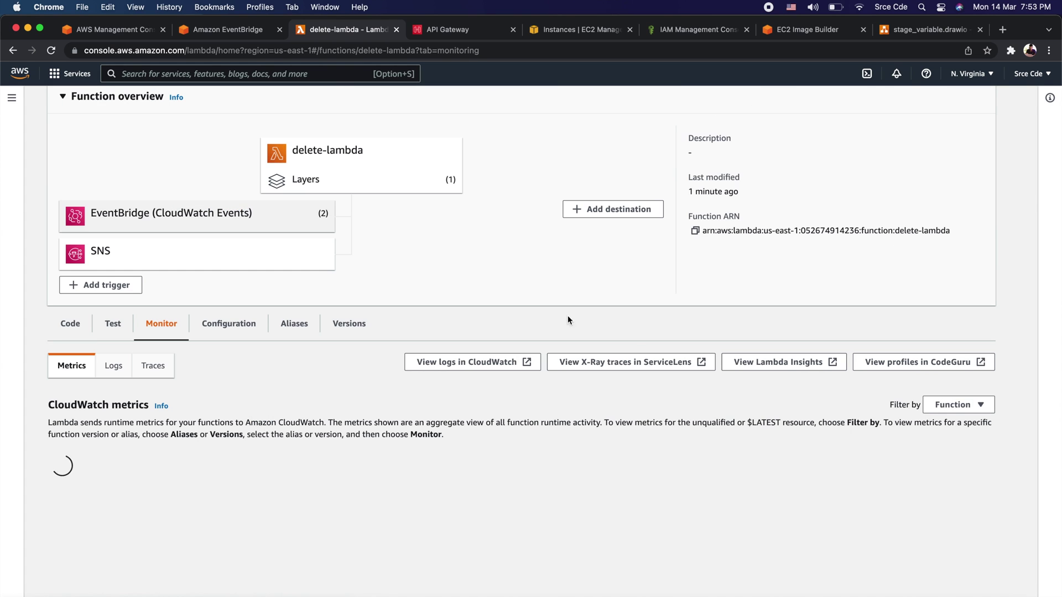
left_click(495, 365)
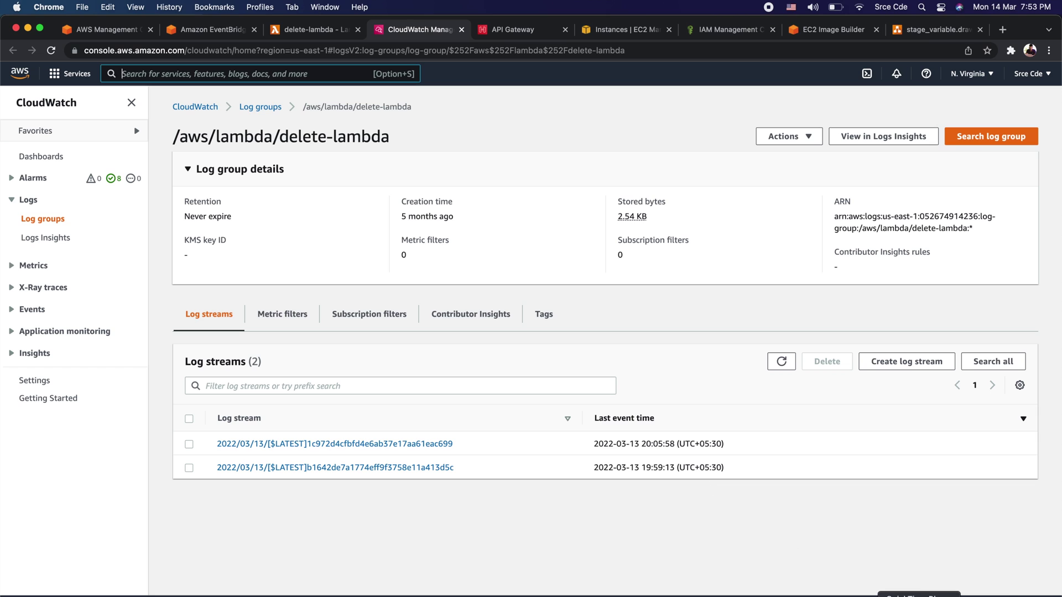
- Switch to Postman, change the name in the request body to triggerpipeline1, and send the POST request to imagepipeline
key("super+Tab")
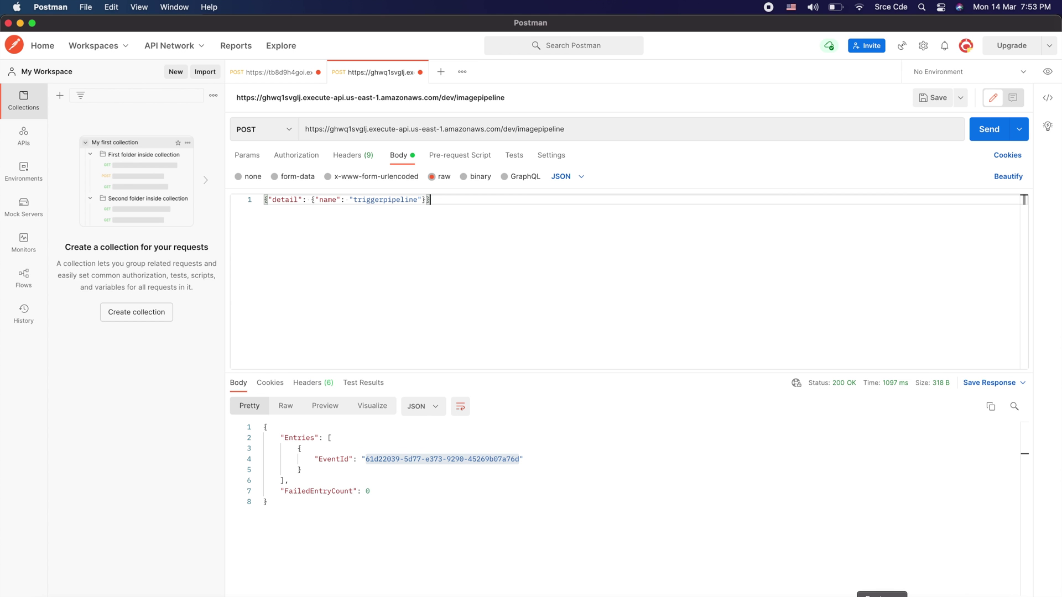
double_click(385, 199)
key("Right")
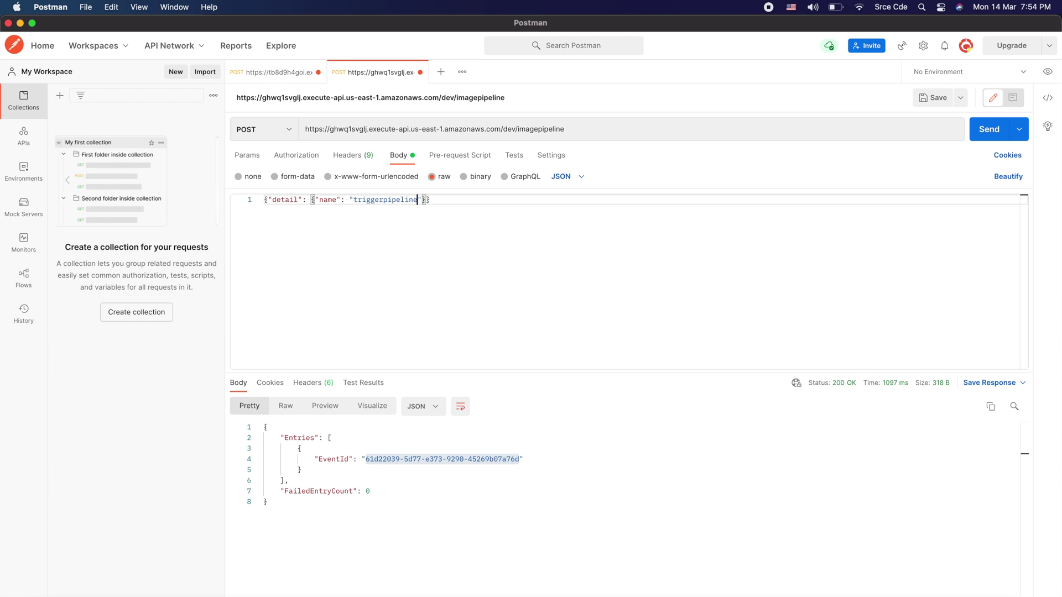
type("1")
left_click(993, 131)
triple_click(457, 459)
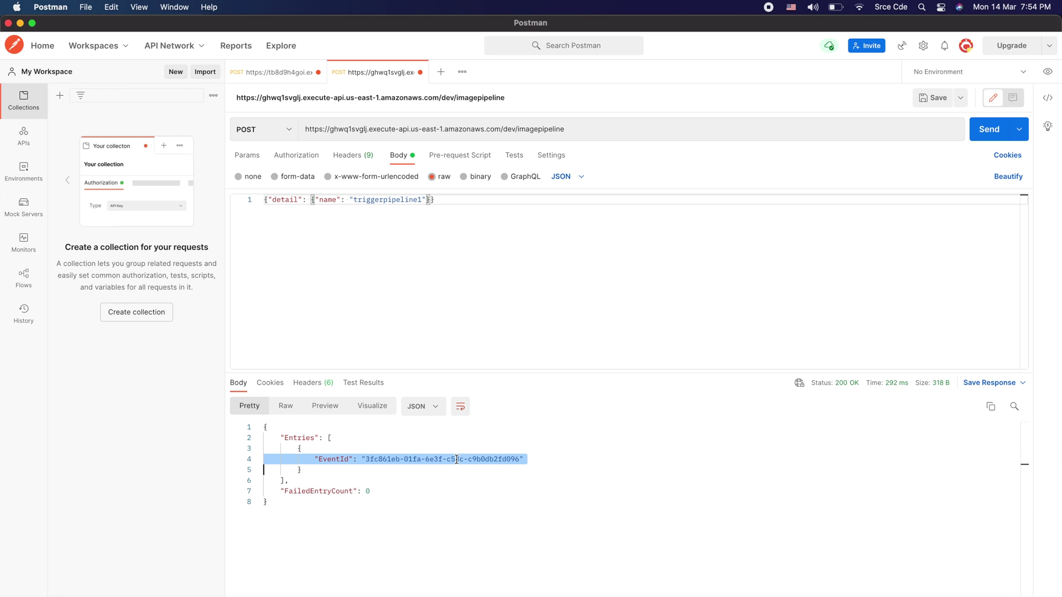
- Return to Chrome and refresh the log streams of /aws/lambda/delete-lambda to check for a new invocation
key("super+Tab")
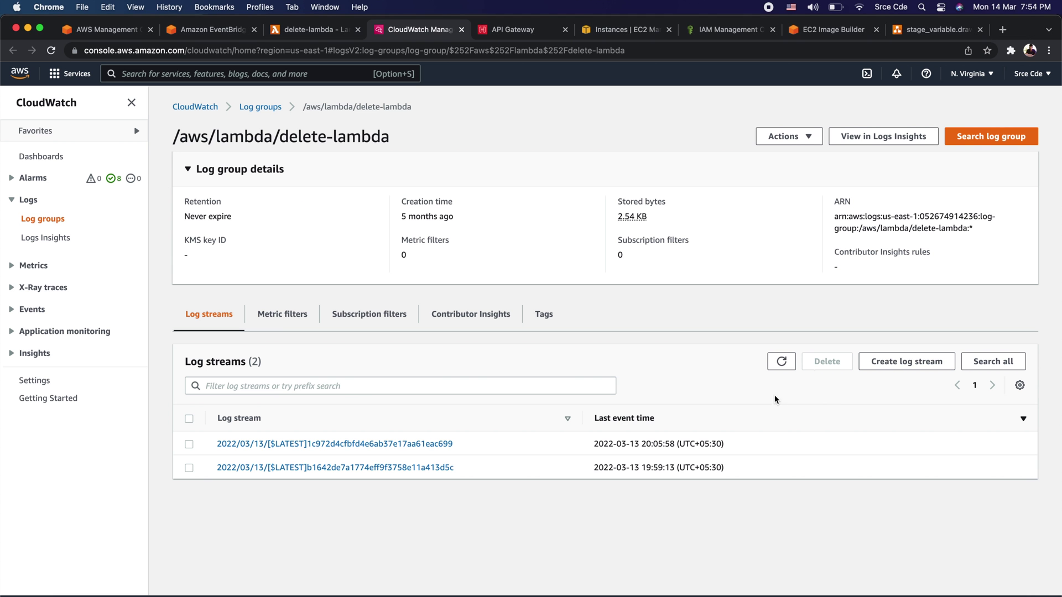
left_click(781, 362)
left_click(786, 363)
- Switch to Postman, set the name in the request body back to triggerpipeline, and resend the POST request
key("super+Tab")
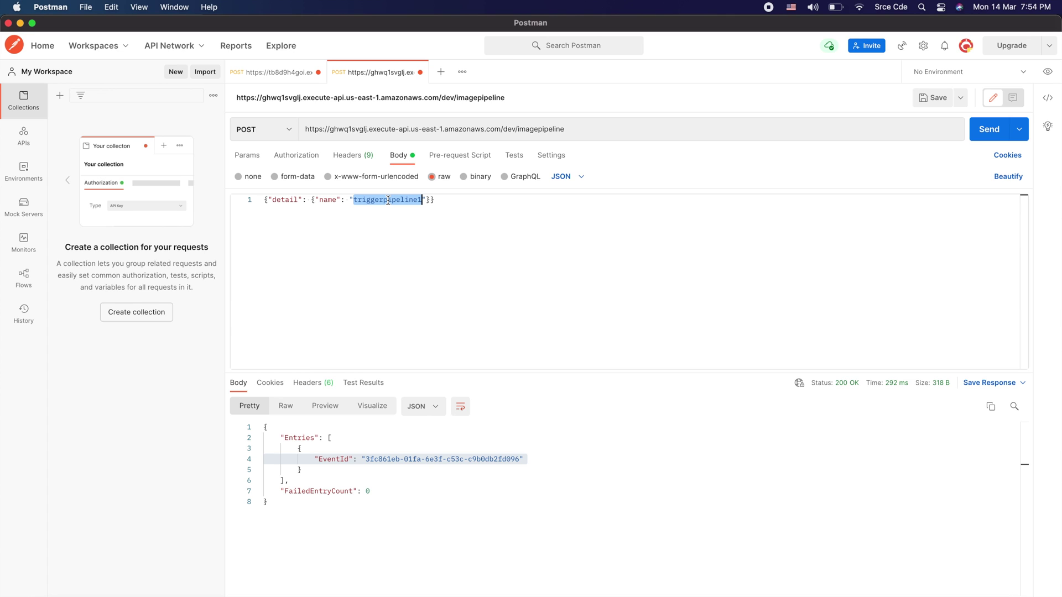
key("Right")
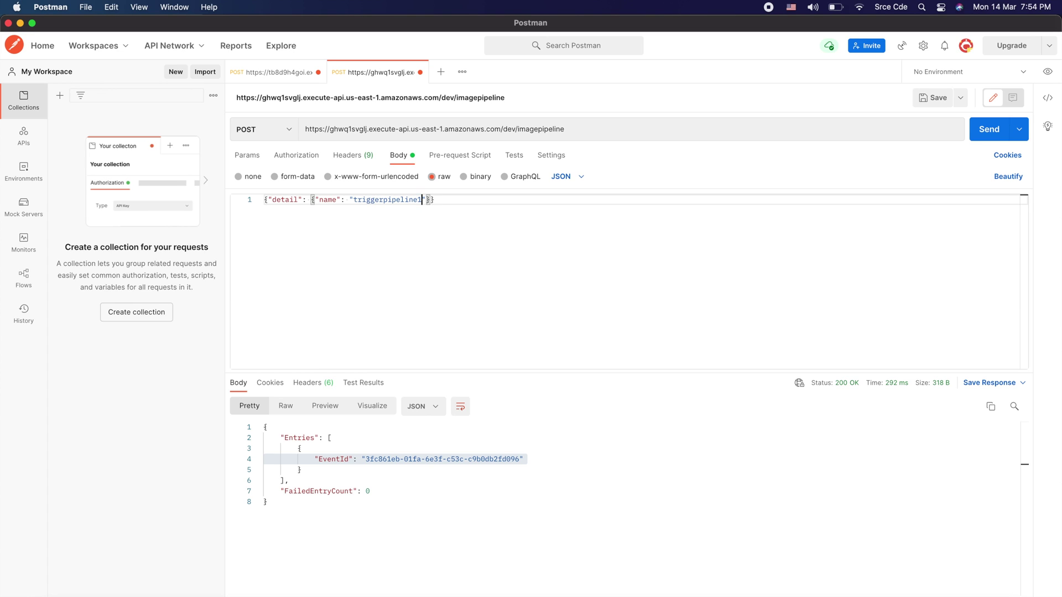
key("BackSpace")
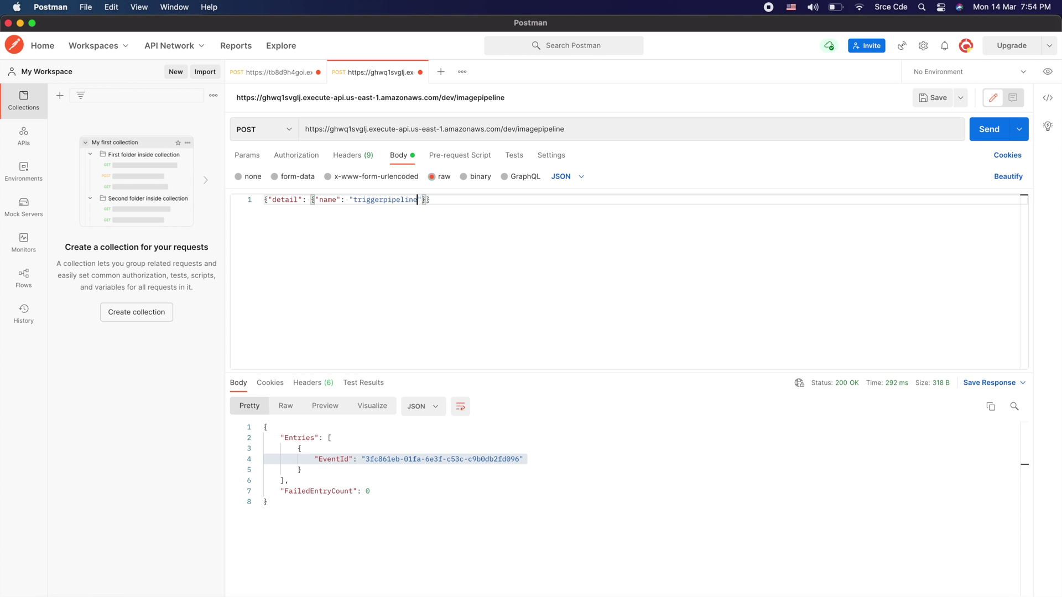
left_click(988, 133)
- Return to Chrome, refresh the delete-lambda log streams, and open the newest 2022/03/14 stream to view its log events
key("super+Tab")
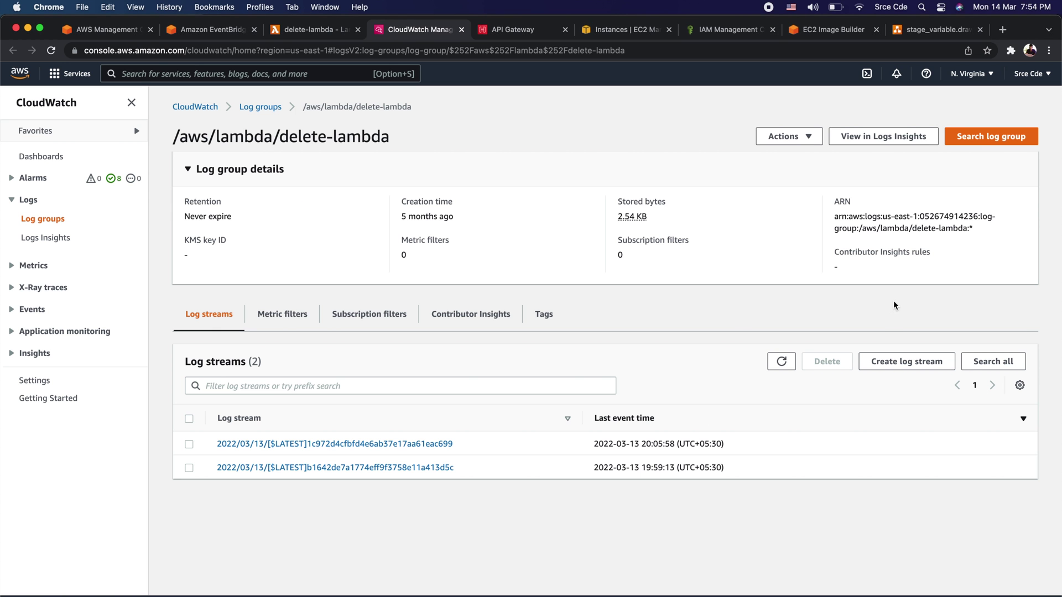
left_click(781, 361)
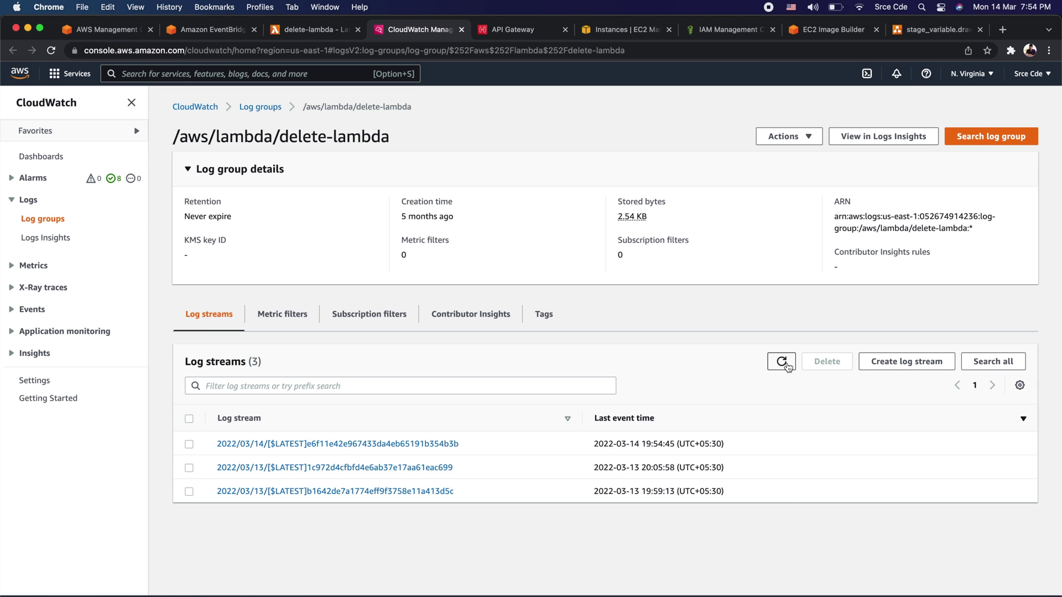
left_click(402, 445)
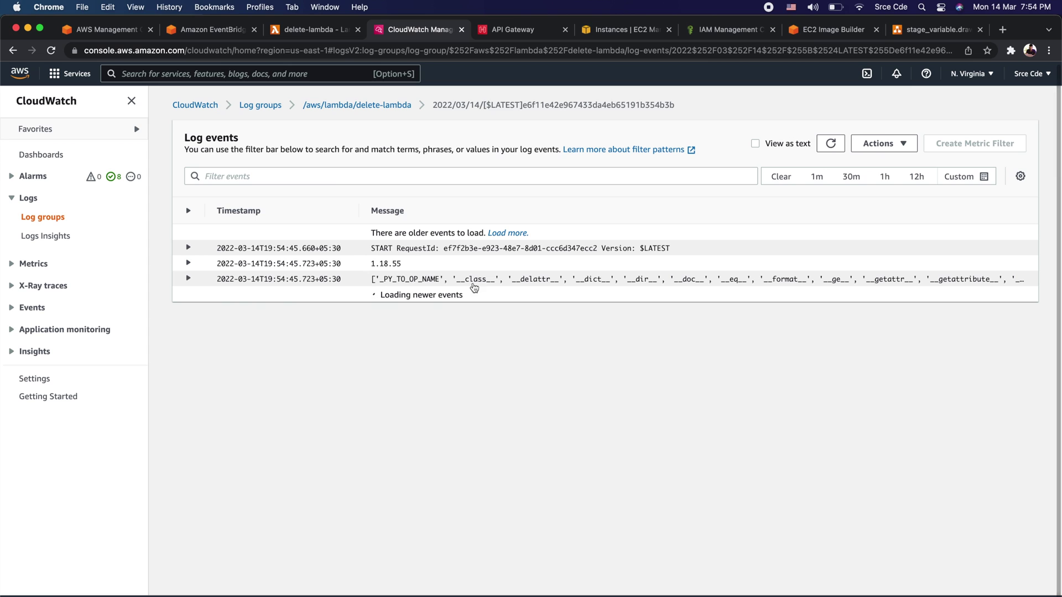
- Load the older delete-lambda log events, then open httpapi's PutEvents - EventBridge integration for editing in API Gateway
left_click(511, 231)
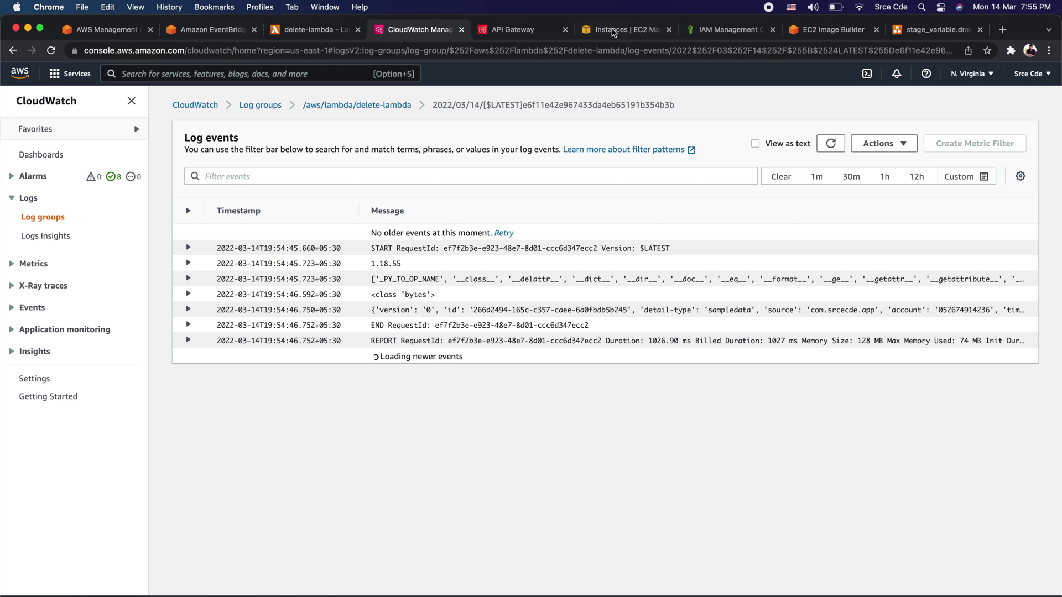
left_click(506, 31)
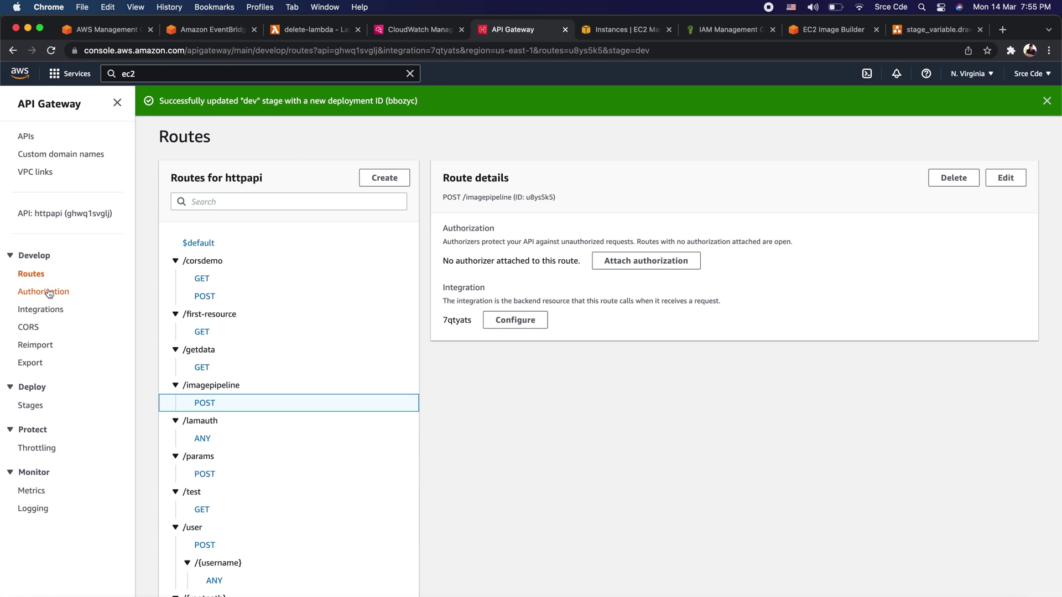
left_click(50, 310)
scroll(256, 366, "down", 3)
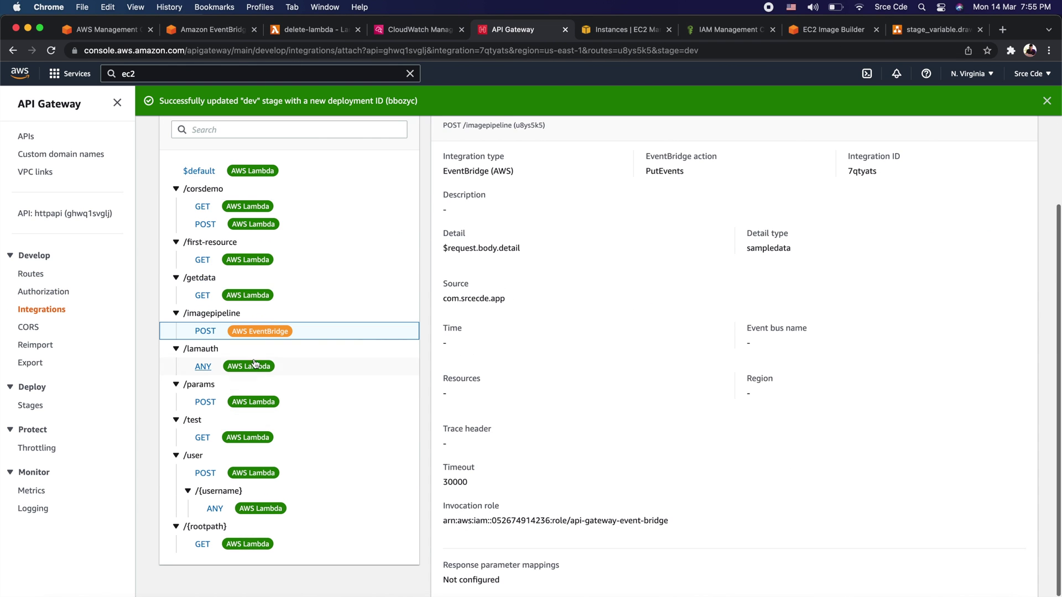
scroll(753, 343, "up", 3)
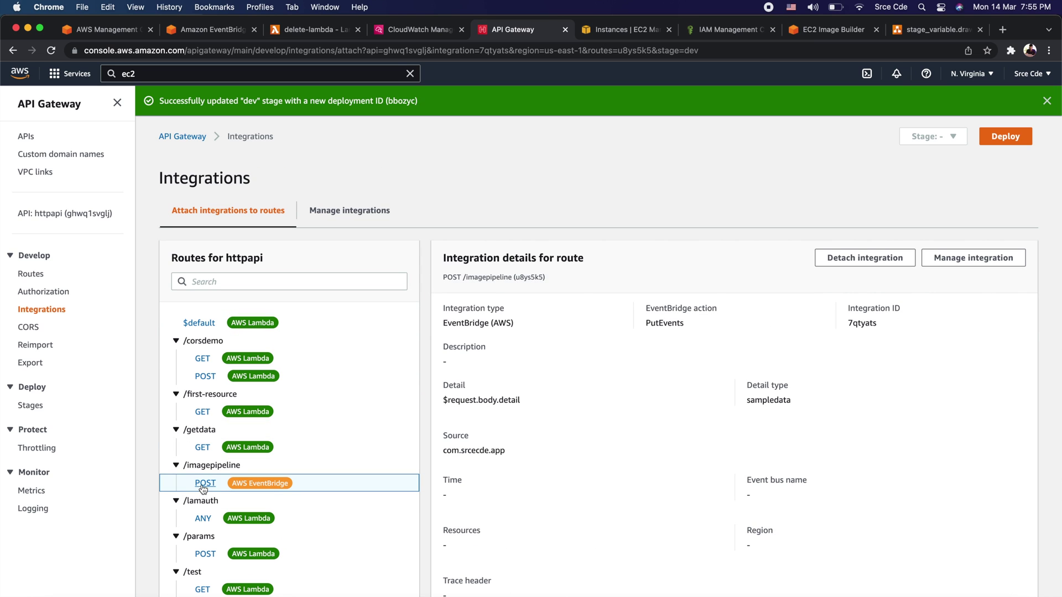
left_click(386, 218)
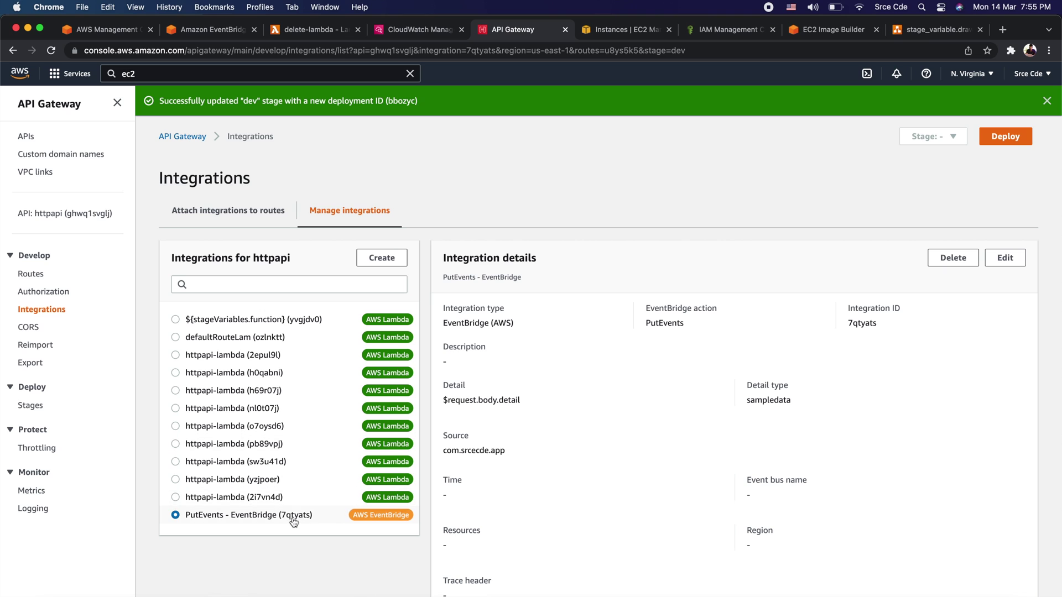
left_click(1012, 260)
scroll(559, 367, "down", 3)
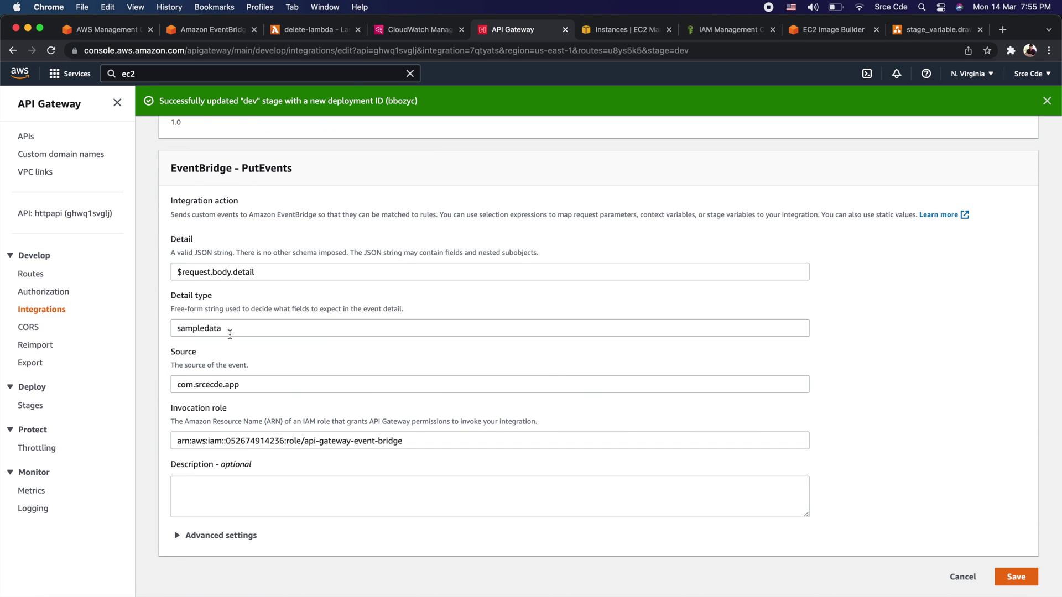
- Compare the integration's detail type with the detail-type in the event pattern of EventBridge rule ec2-pipeline
double_click(229, 329)
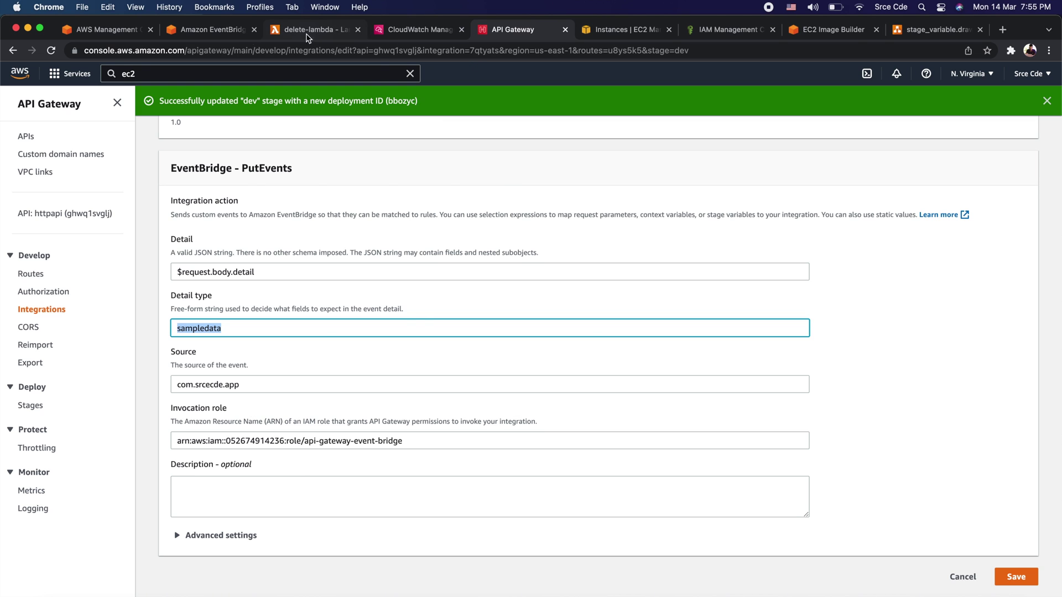
left_click(227, 33)
double_click(290, 451)
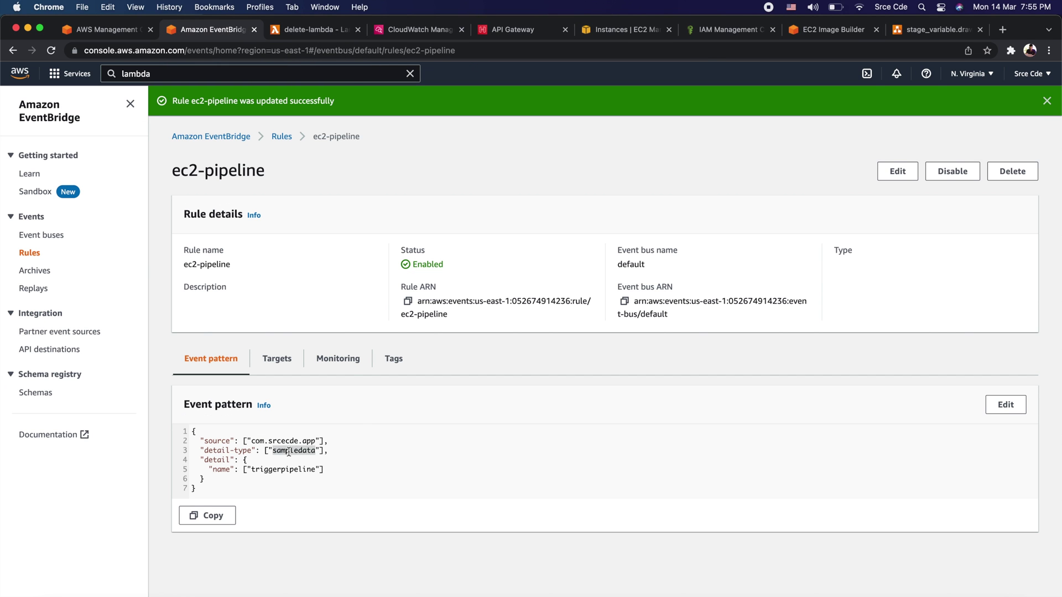
left_click(333, 34)
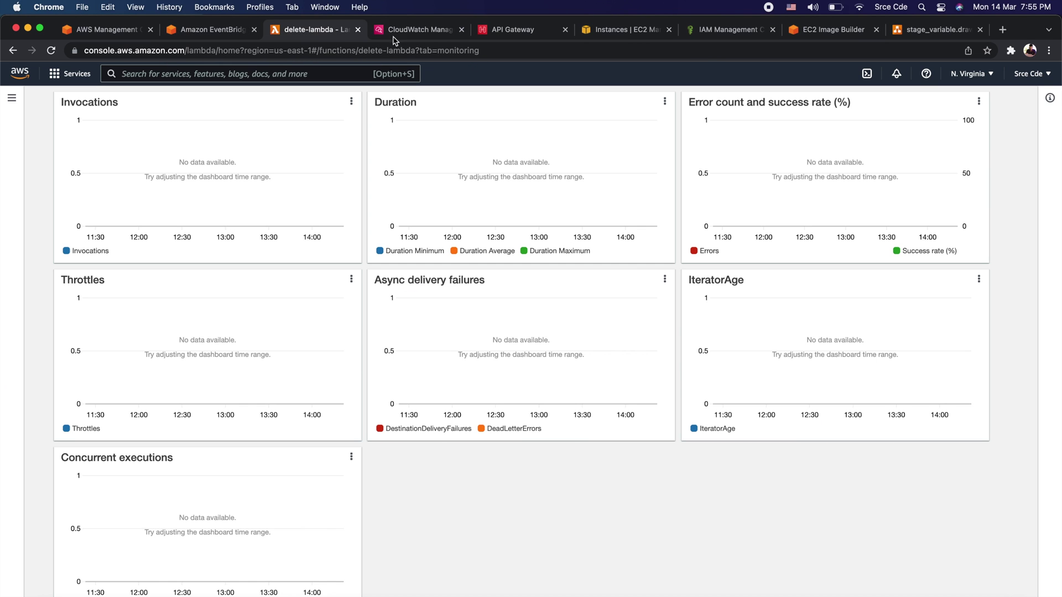
left_click(521, 31)
- Set the PutEvents integration's source to com.srcecde.app1 and save the integration
left_click(232, 332)
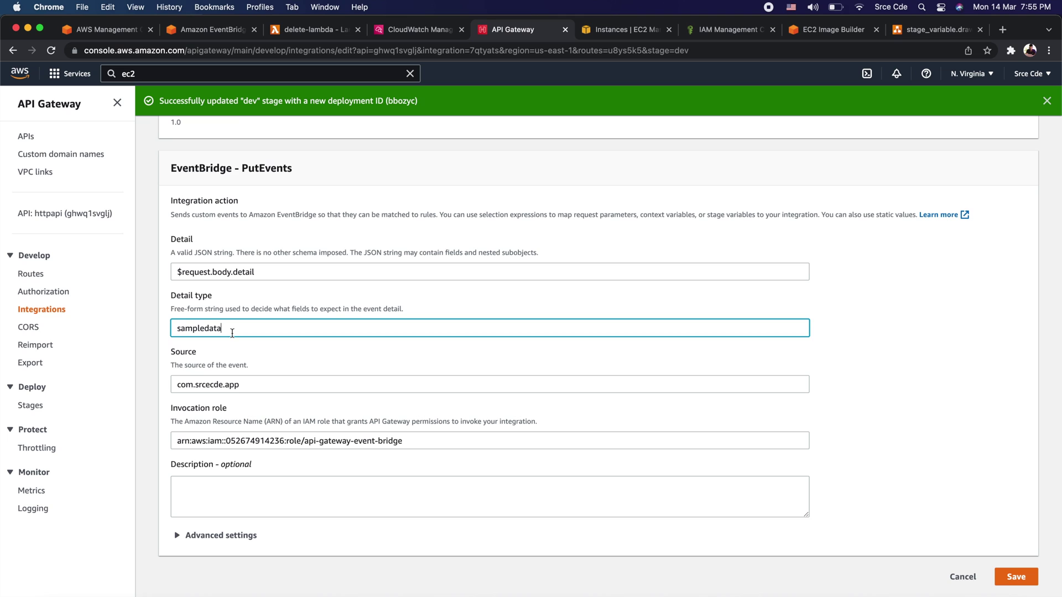
left_click(271, 389)
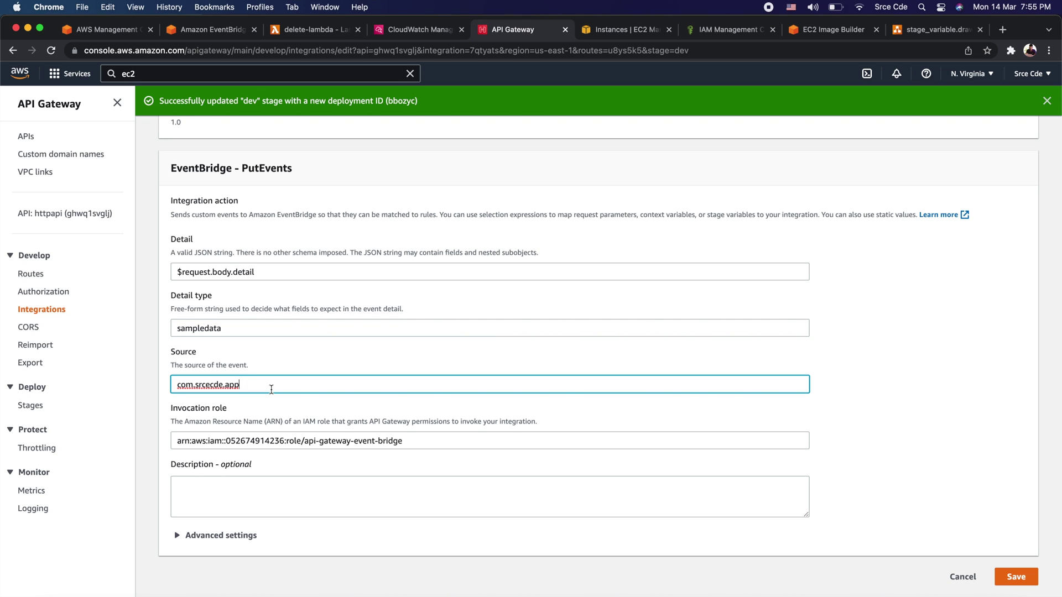
type("1")
left_click(1017, 577)
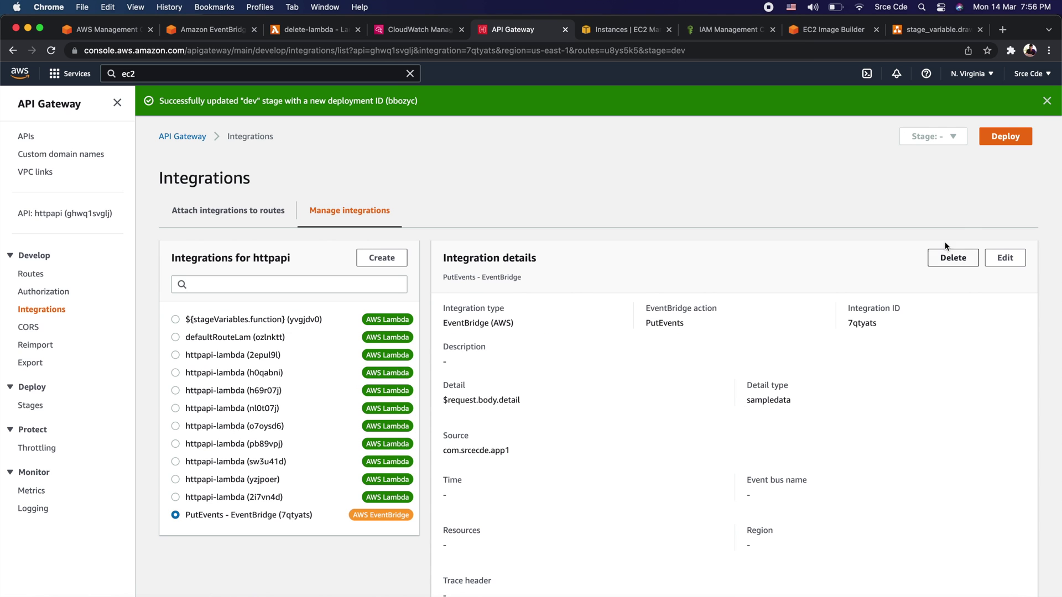
- Deploy the updated httpapi configuration to the dev stage
left_click(1005, 136)
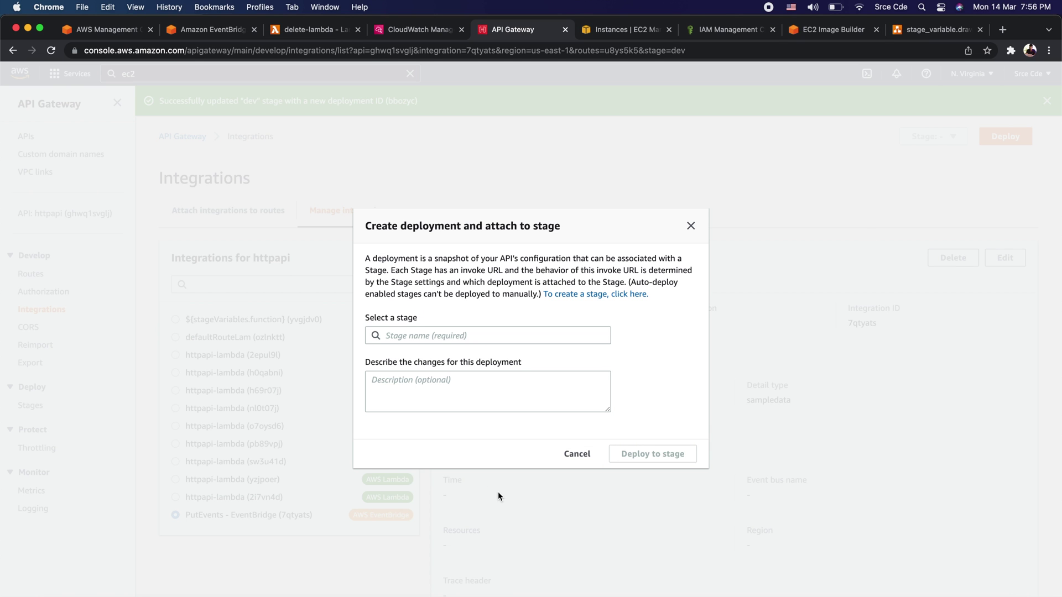
left_click(452, 335)
left_click(452, 355)
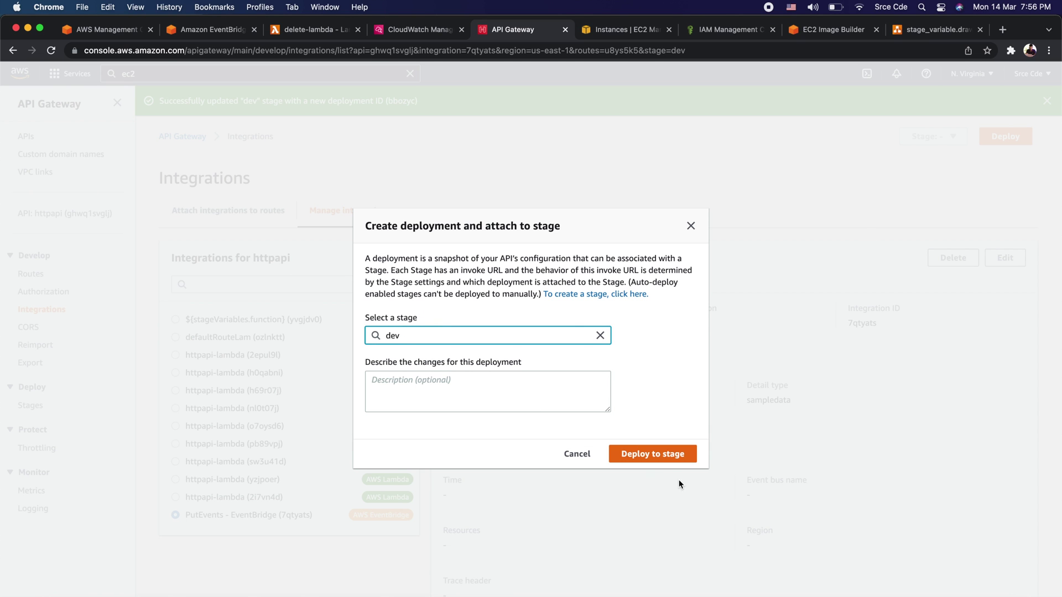
left_click(653, 452)
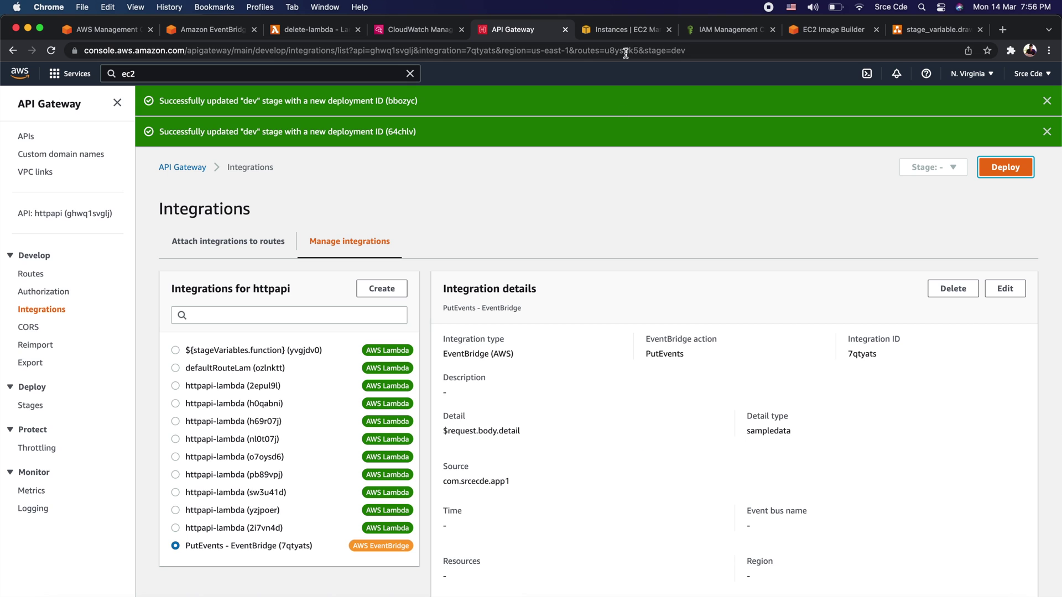
- Go back to the /aws/lambda/delete-lambda log group in CloudWatch, then switch to Postman and resend the imagepipeline POST request
left_click(400, 31)
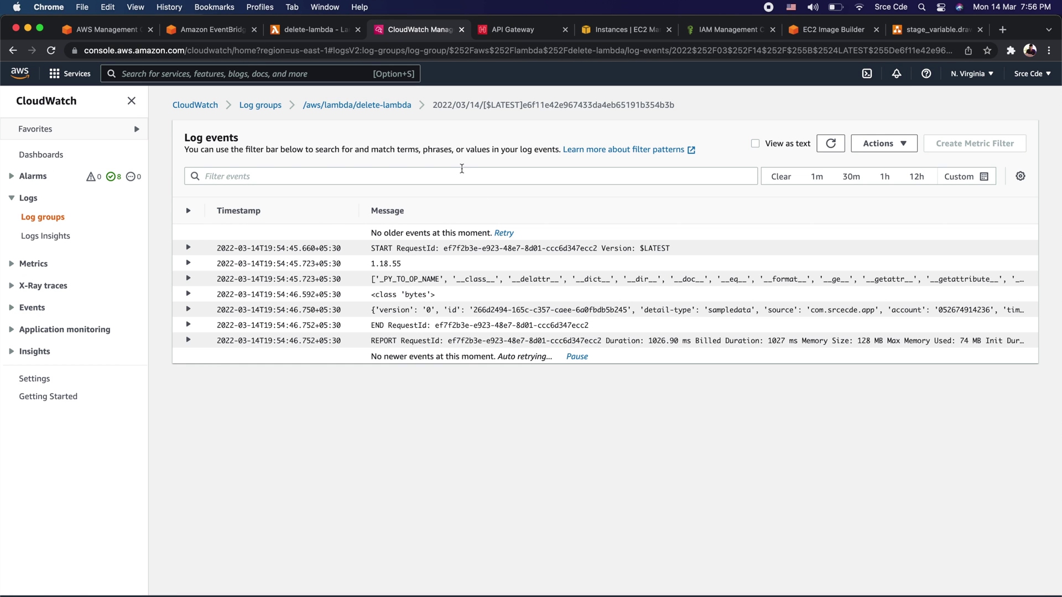
left_click(386, 106)
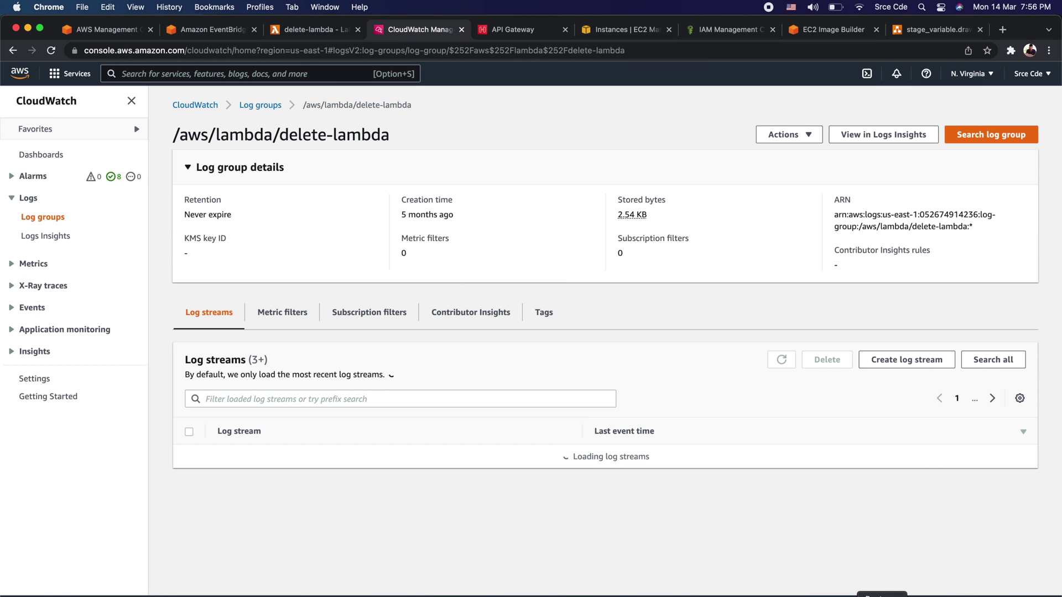
key("super+Tab")
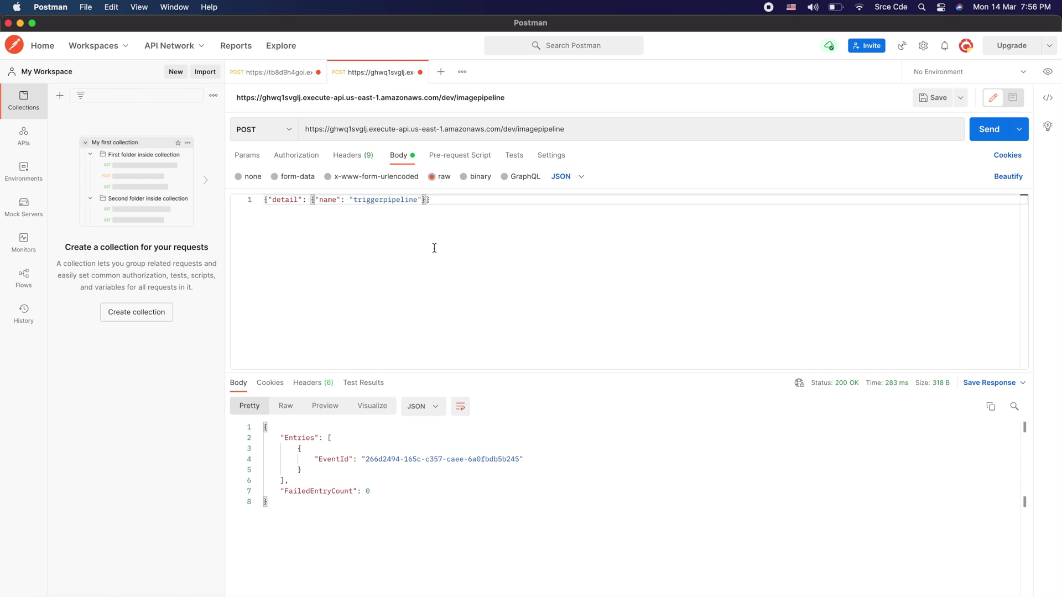
left_click(985, 134)
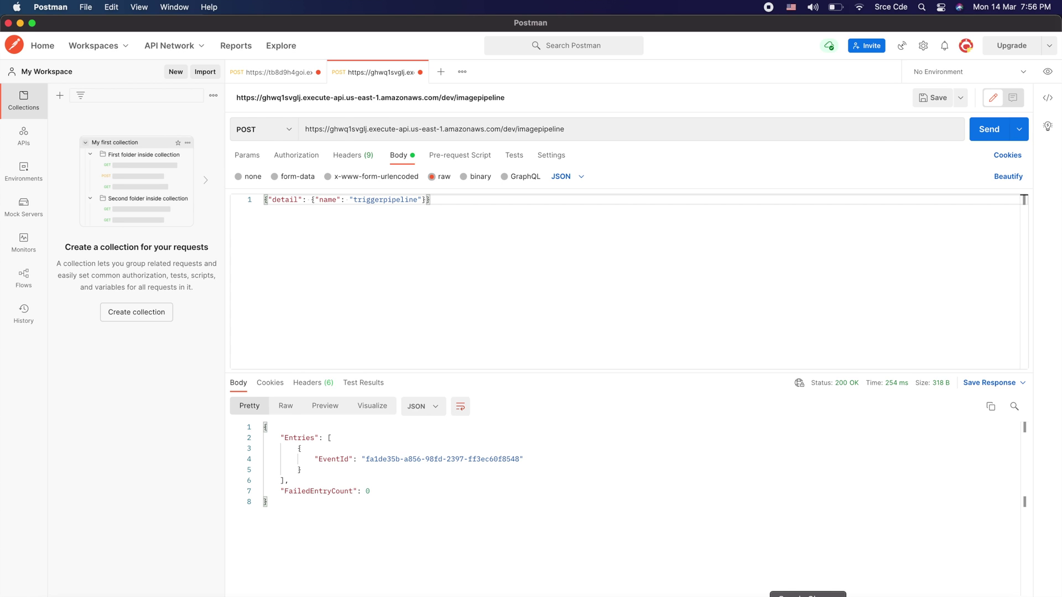
- Return to Chrome, refresh the delete-lambda log streams, and check the 2022/03/14 stream for new log events
left_click(808, 596)
left_click(779, 364)
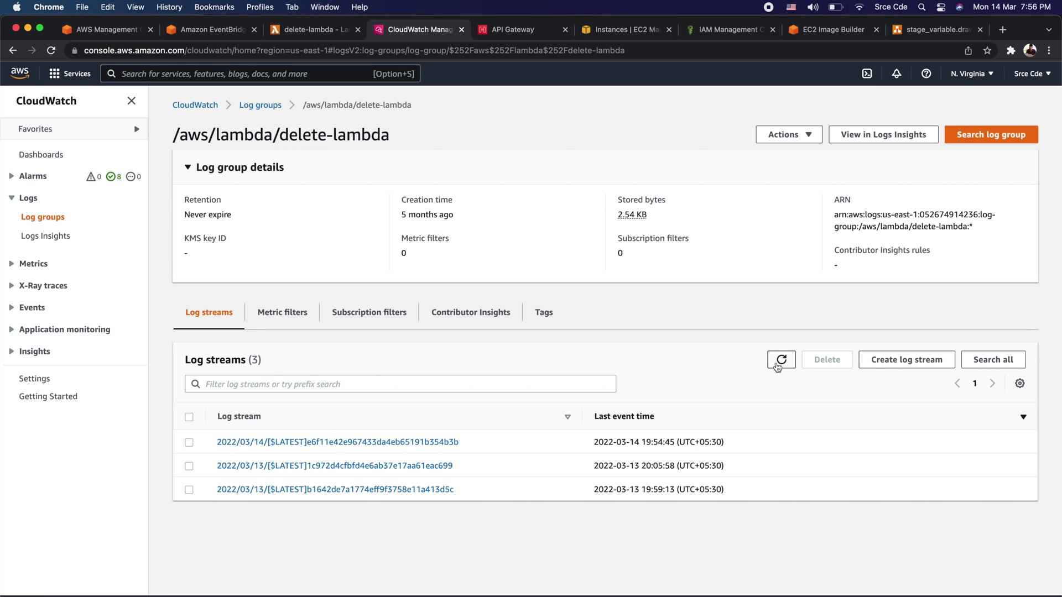
left_click(780, 361)
left_click(443, 443)
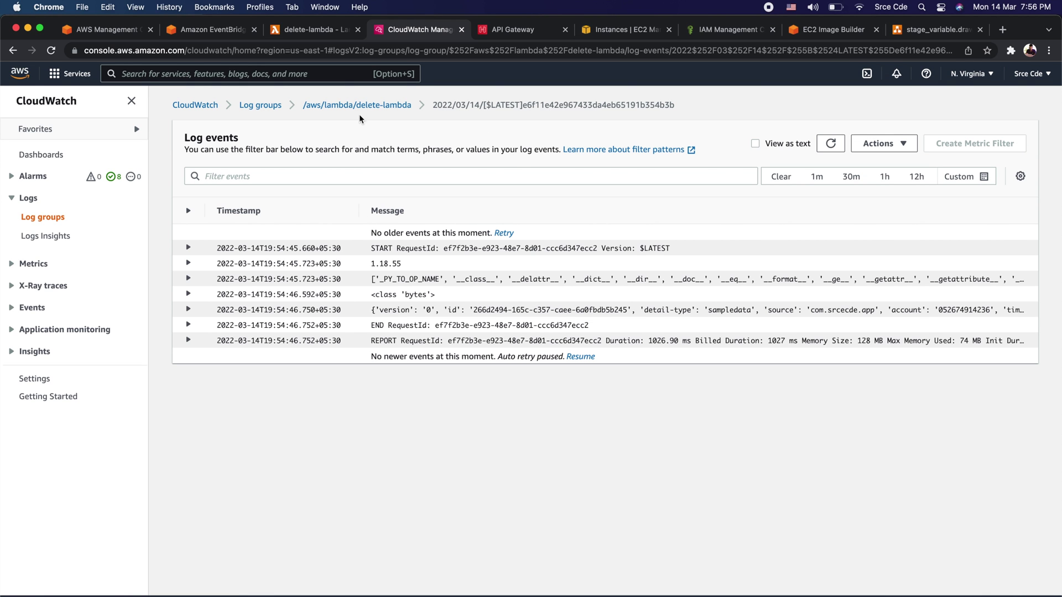
- Refresh the log group's stream list once more, then review the event pattern of EventBridge rule ec2-pipeline
left_click(383, 110)
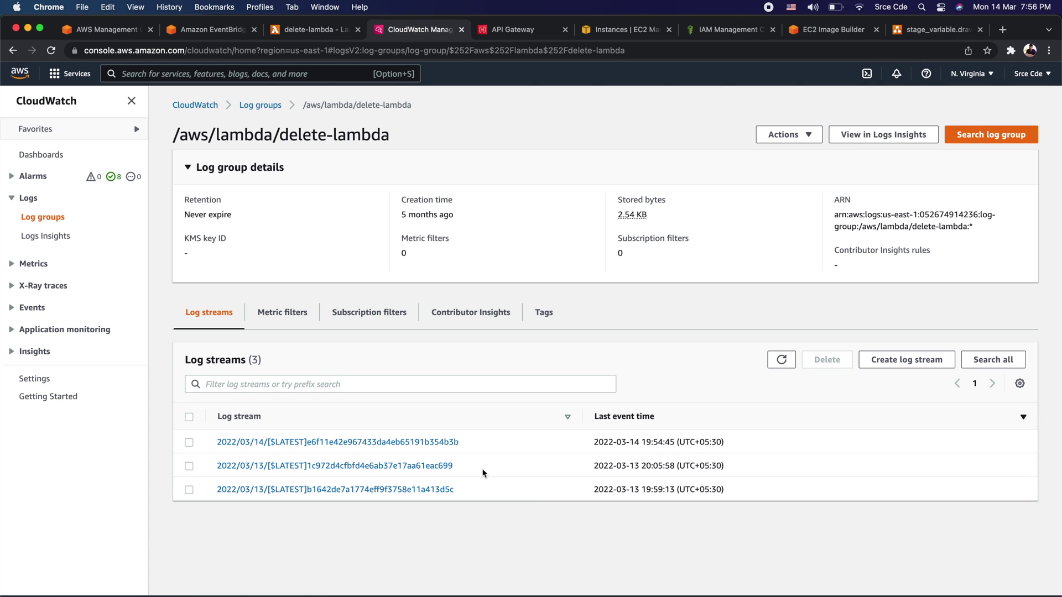
left_click(781, 360)
left_click(197, 33)
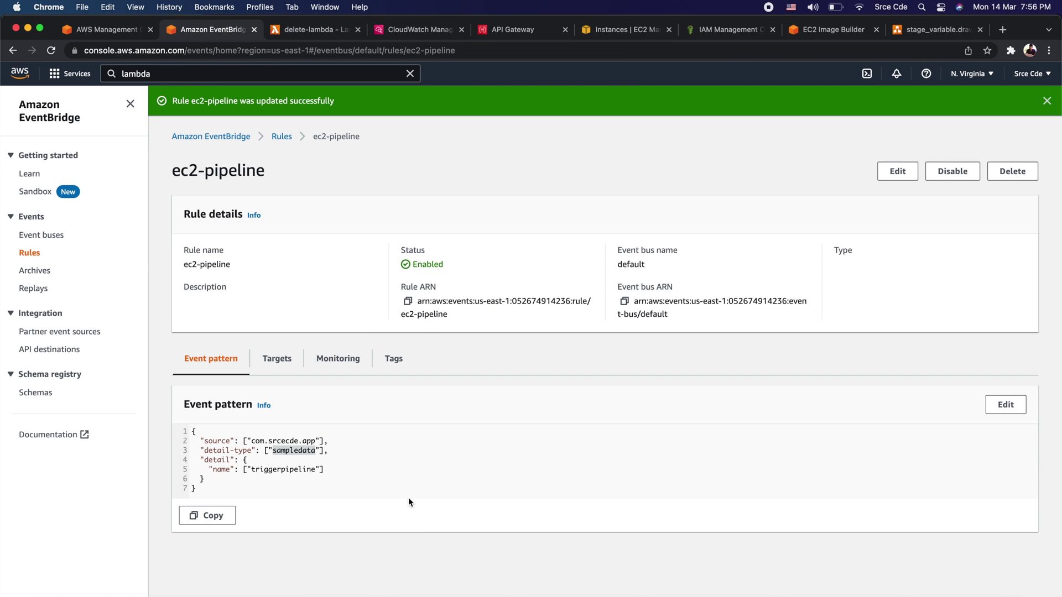